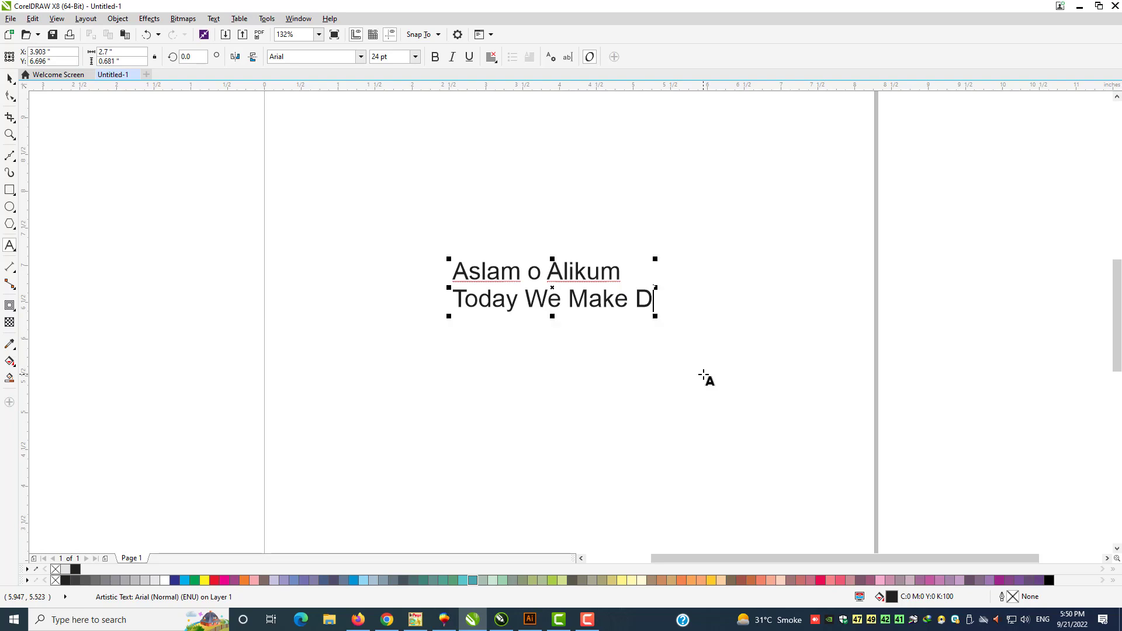
- Complete the artistic text so it reads "Today We Make Design" and "Business Card In Corel Draw X8" below the greeting line
{"action": "type", "text": "esign"}
{"action": "key", "text": "Return"}
{"action": "type", "text": "B"}
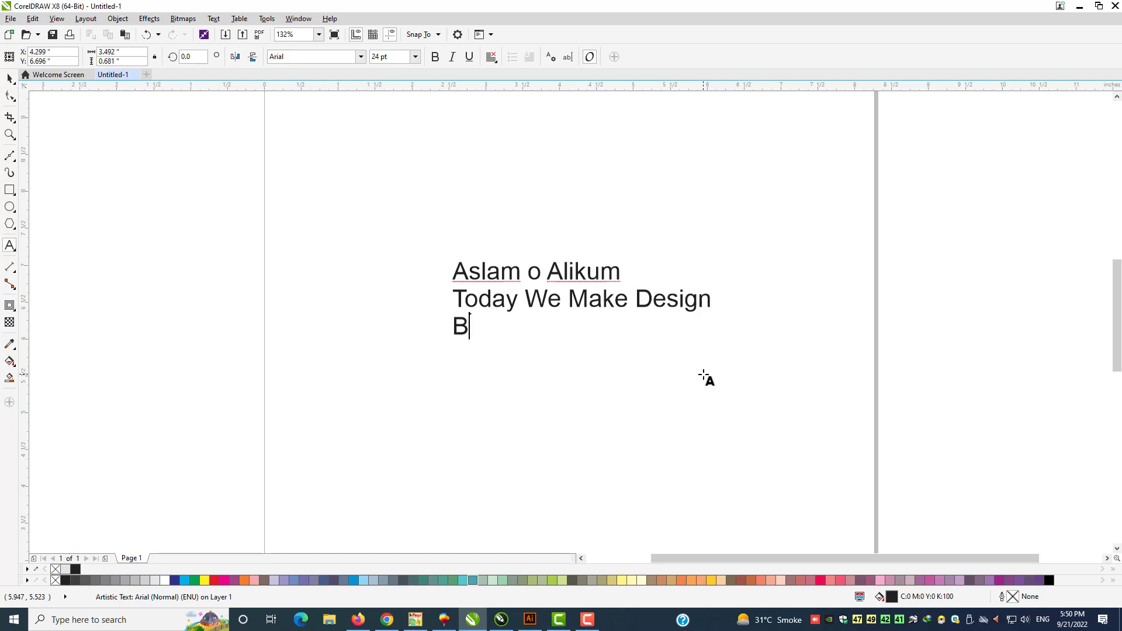
{"action": "type", "text": "usiness C"}
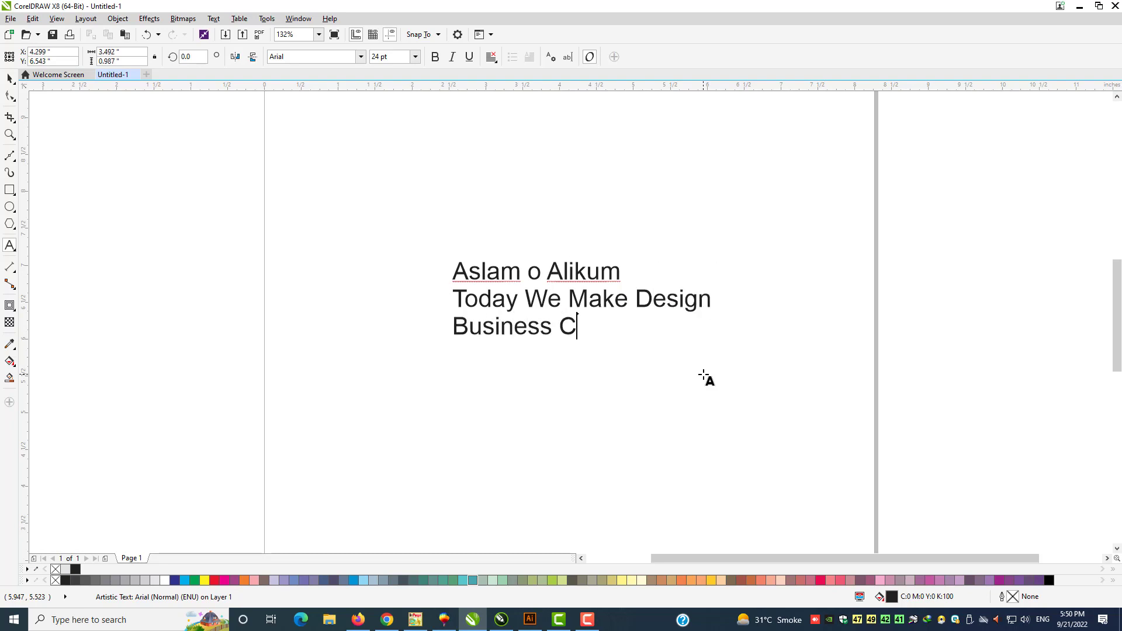
{"action": "type", "text": "ard In Core"}
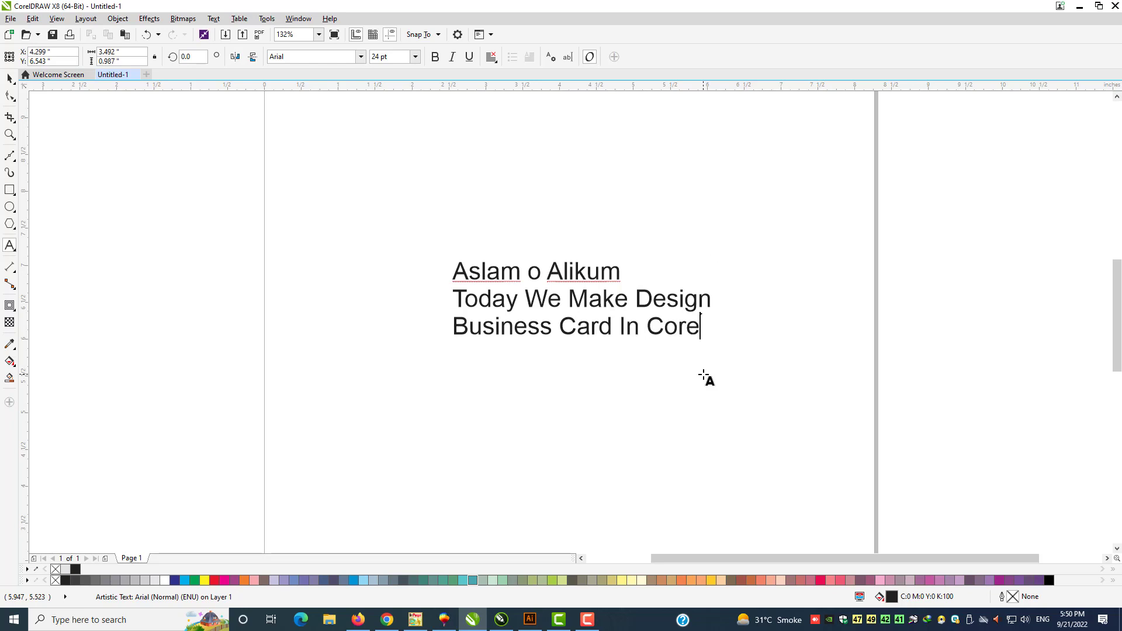
{"action": "type", "text": "l Draw X"}
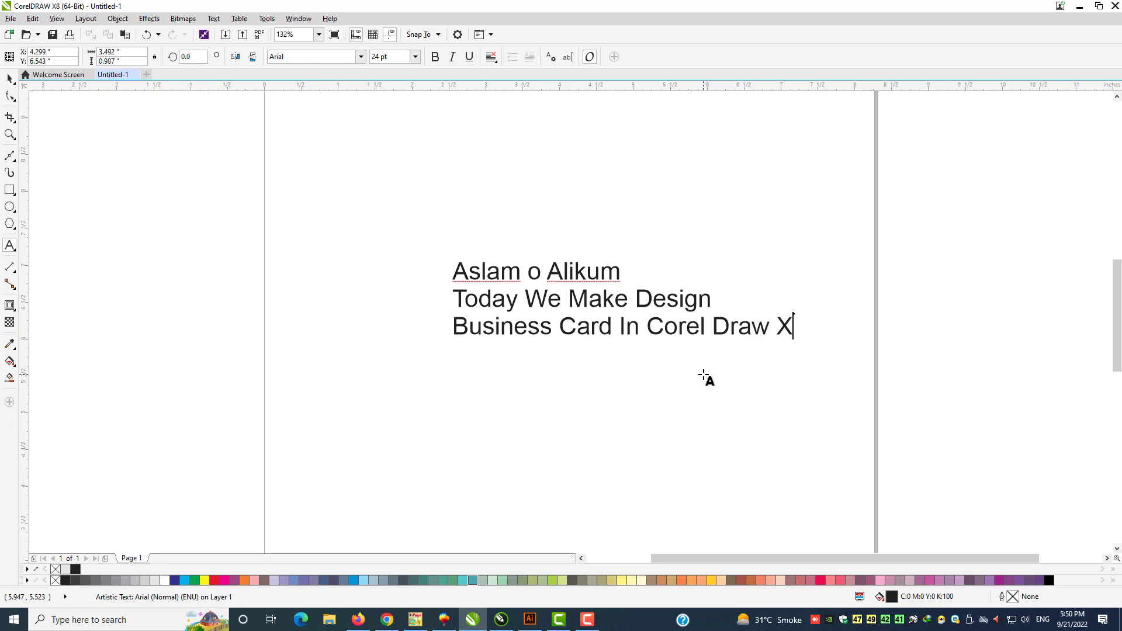
{"action": "type", "text": "8"}
{"action": "key", "text": "ctrl+space"}
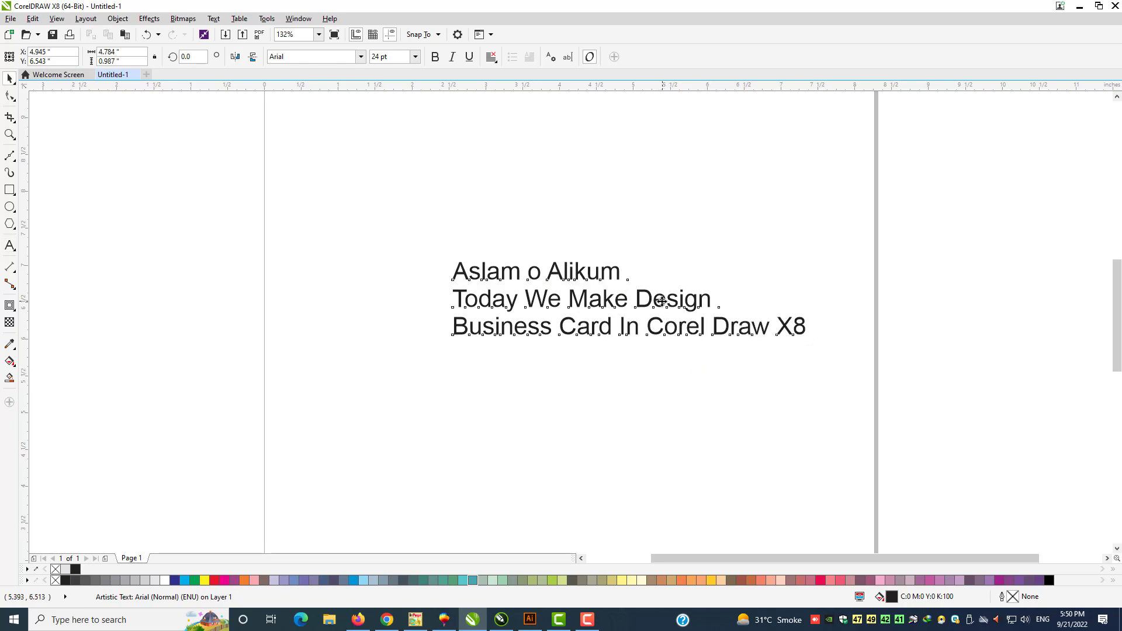
- Shift the three-line intro text slightly to the left and delete it from the page
{"action": "left_click_drag", "start_coordinate": [666, 308], "coordinate": [608, 313]}
{"action": "left_click", "coordinate": [612, 338]}
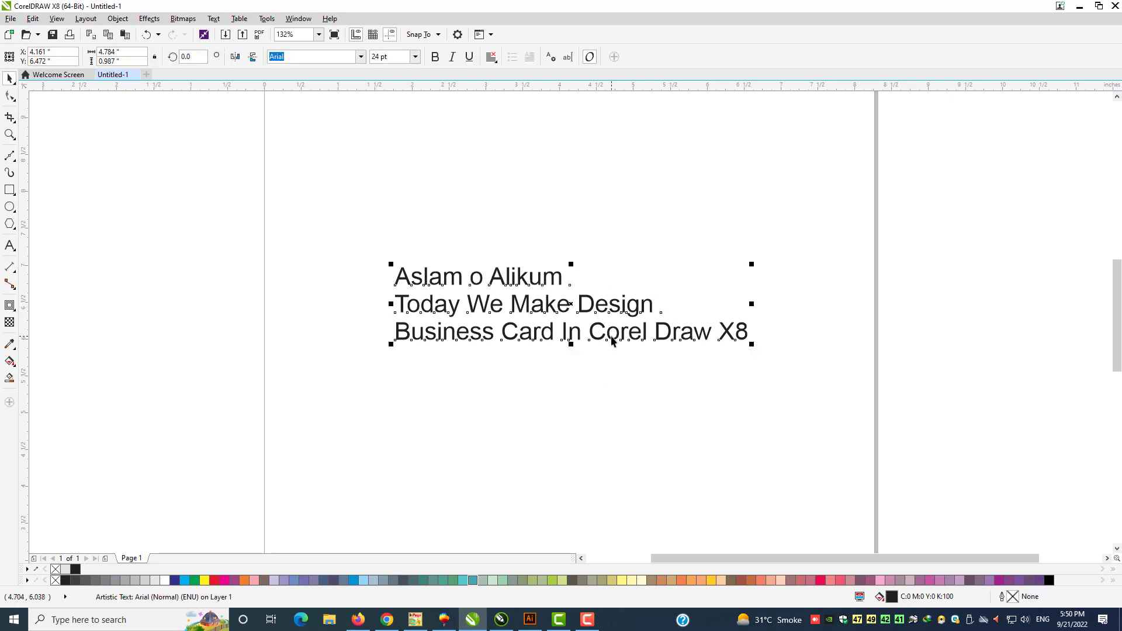
{"action": "key", "text": "Delete"}
- Draw a rectangle in the middle of the page and set its size to 3.5 by 2 inches
{"action": "left_click", "coordinate": [9, 191]}
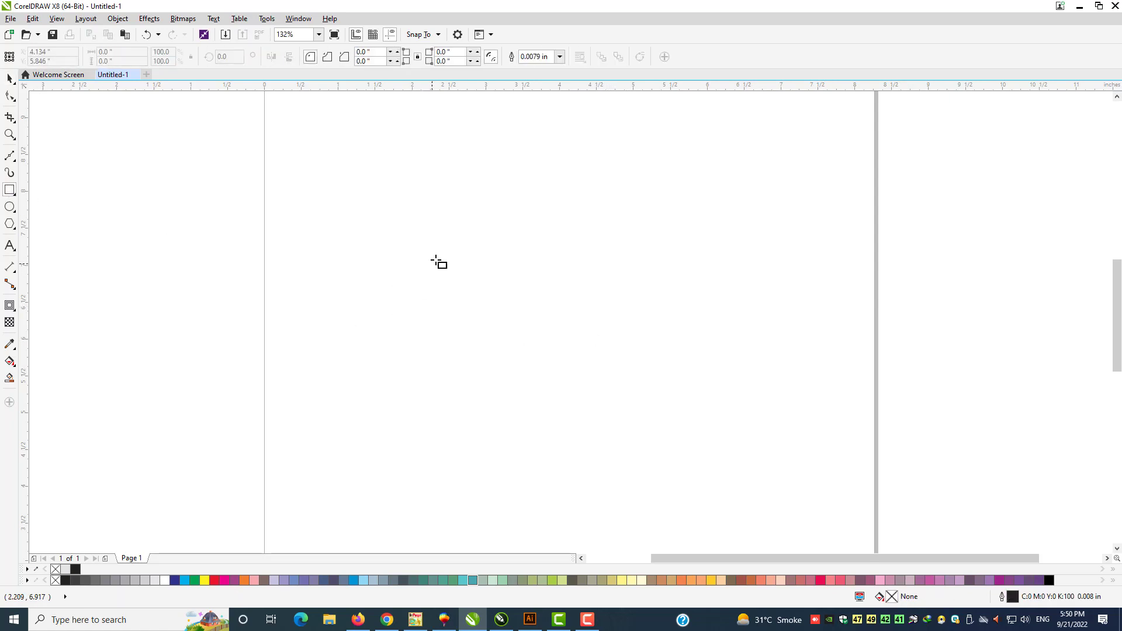
{"action": "left_click_drag", "start_coordinate": [436, 260], "coordinate": [659, 376]}
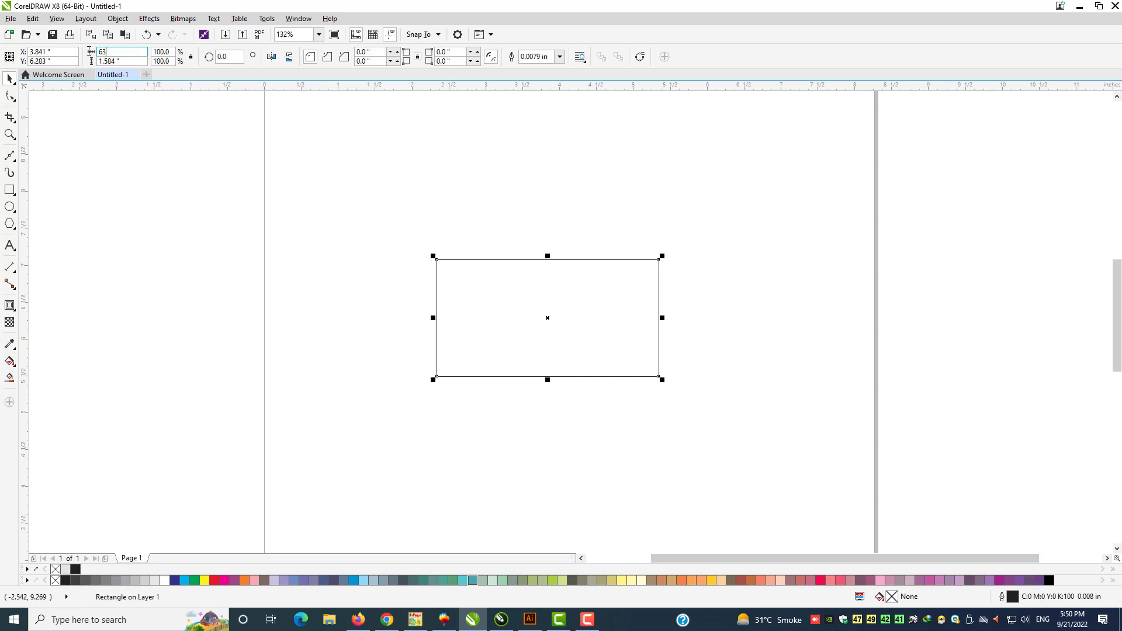
{"action": "type", "text": "3.5"}
{"action": "key", "text": "Tab"}
{"action": "type", "text": "2"}
{"action": "key", "text": "Return"}
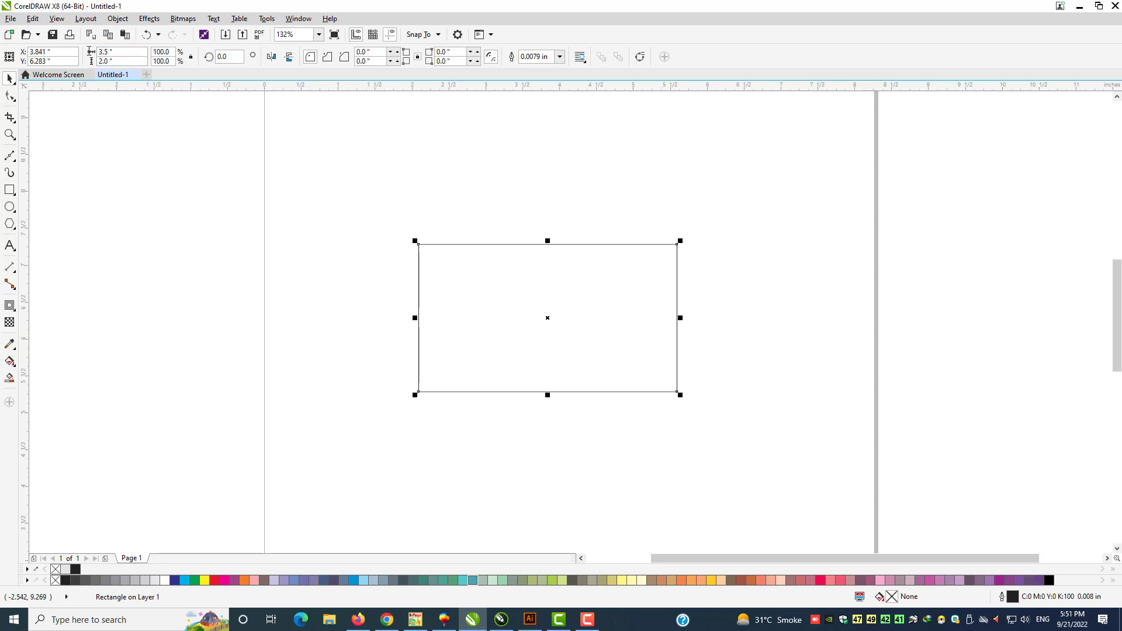
- Move the card rectangle up the page and place a copy directly below it with a small gap
{"action": "key", "text": "space"}
{"action": "left_click_drag", "start_coordinate": [606, 319], "coordinate": [626, 250]}
{"action": "left_click_drag", "start_coordinate": [626, 250], "coordinate": [627, 421]}
- Give the upper card a linear fountain fill from black at the top to gray #929497 at the bottom, rotated 275.4°
{"action": "left_click", "coordinate": [589, 269]}
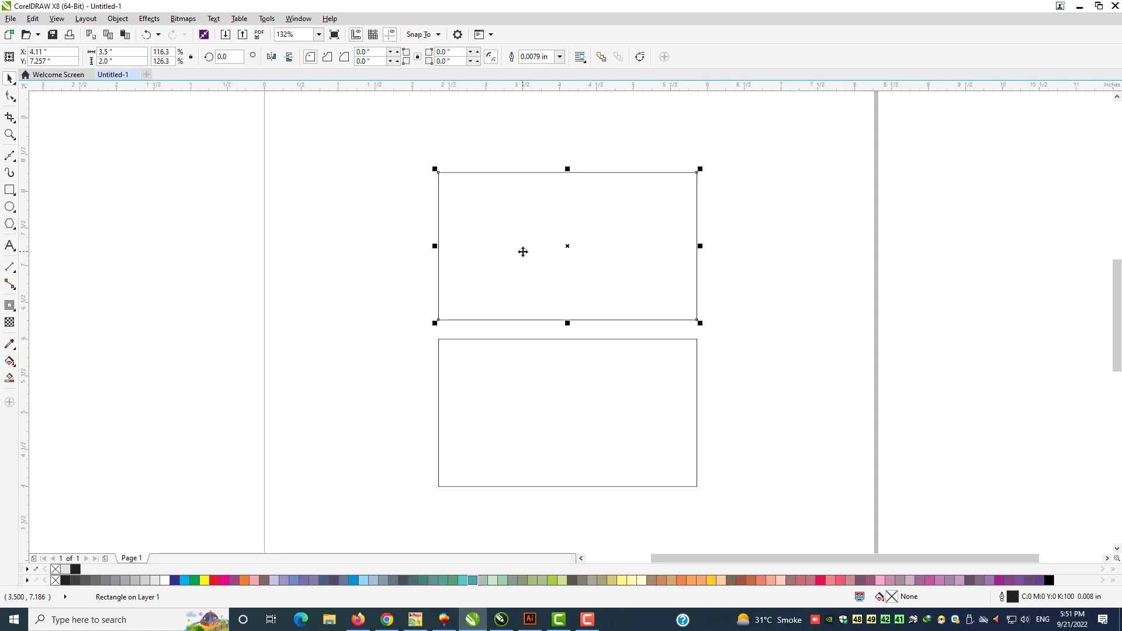
{"action": "key", "text": "F11"}
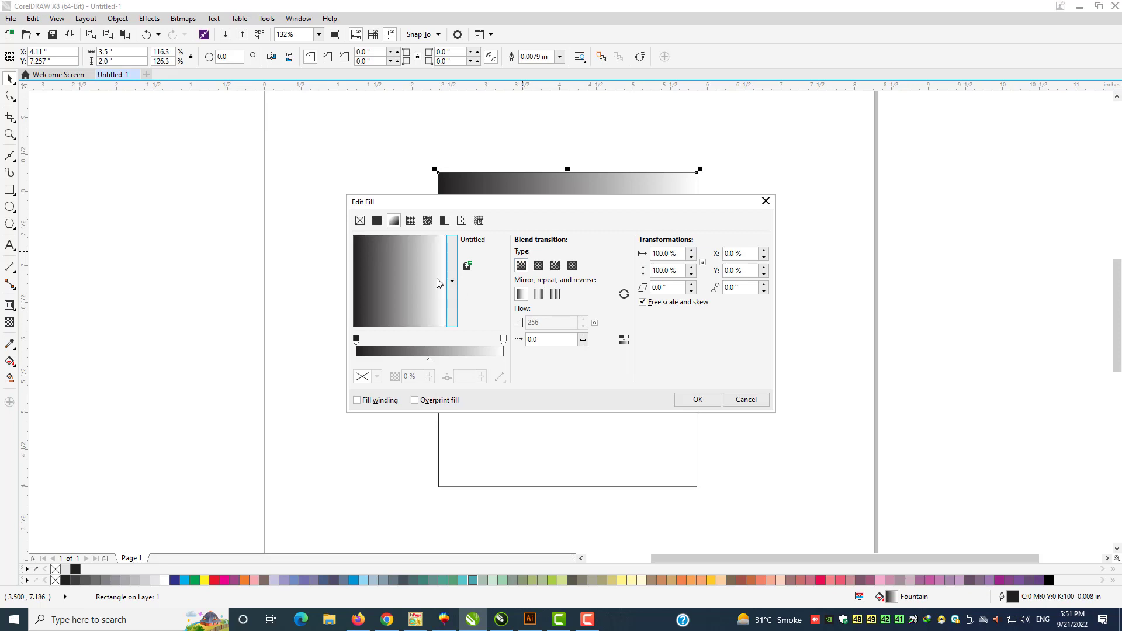
{"action": "left_click_drag", "start_coordinate": [438, 282], "coordinate": [405, 330]}
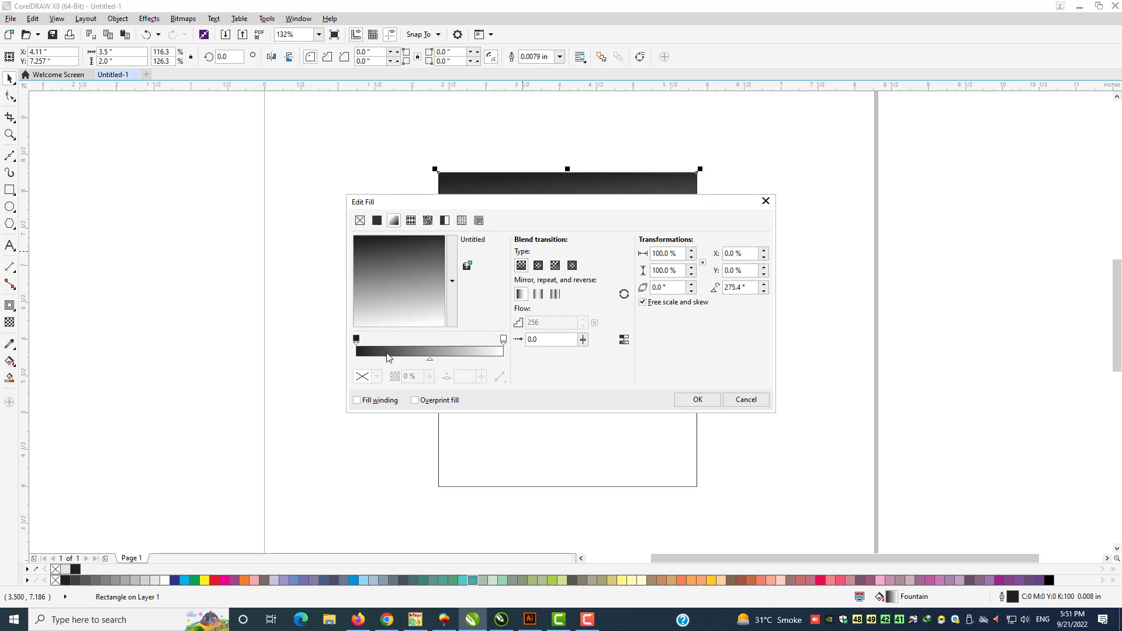
{"action": "left_click", "coordinate": [504, 340]}
{"action": "left_click", "coordinate": [377, 376]}
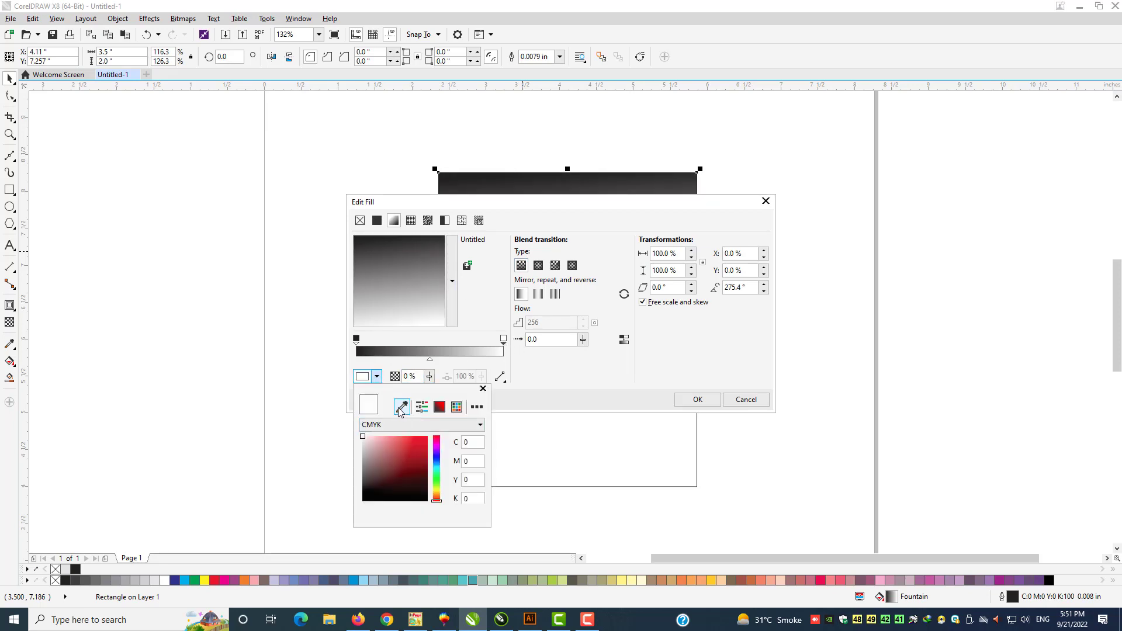
{"action": "left_click", "coordinate": [113, 582]}
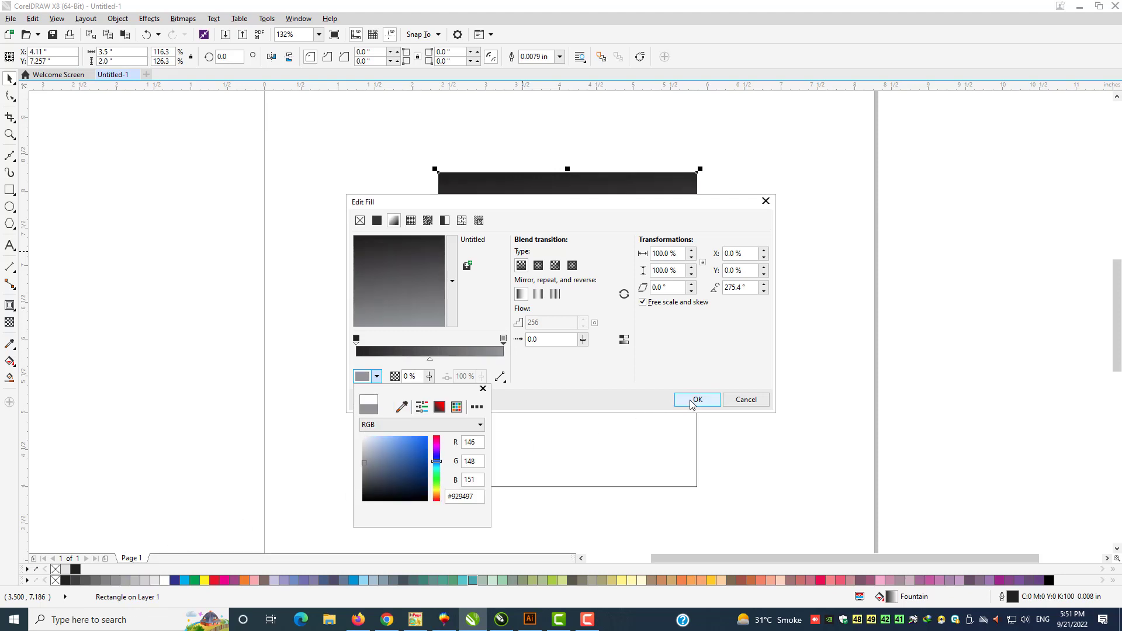
{"action": "left_click", "coordinate": [692, 403]}
{"action": "left_click", "coordinate": [708, 399]}
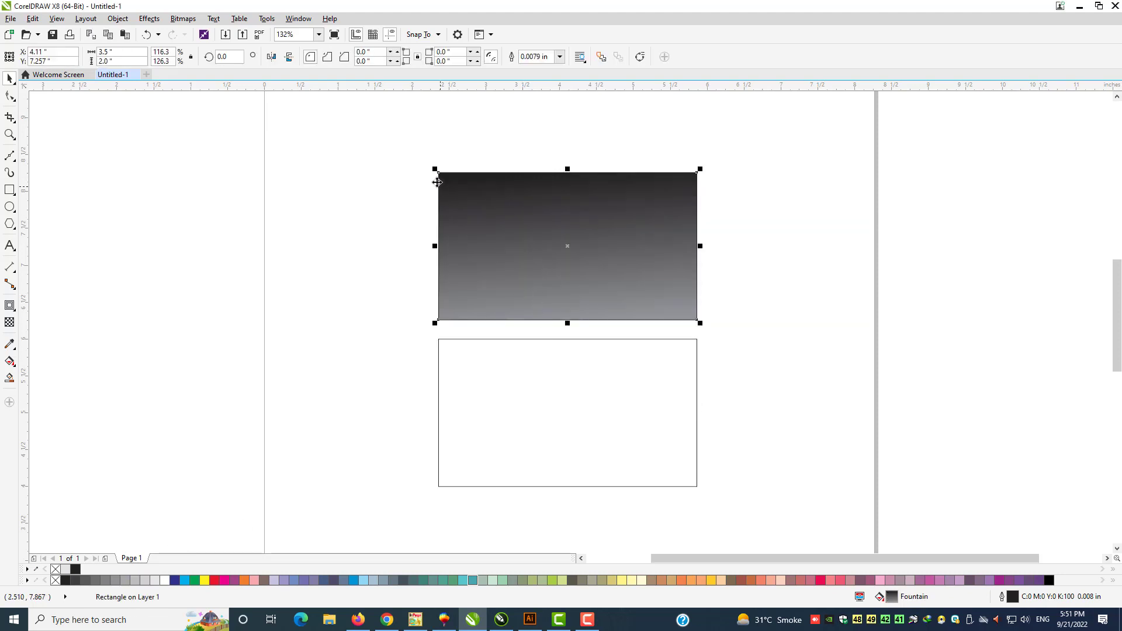
- Draw a narrow vertical strip about 0.04 by 2.008 inches near the upper card's left edge, spanning its full height
{"action": "key", "text": "F2"}
{"action": "left_click_drag", "start_coordinate": [432, 155], "coordinate": [745, 367]}
{"action": "key", "text": "Escape"}
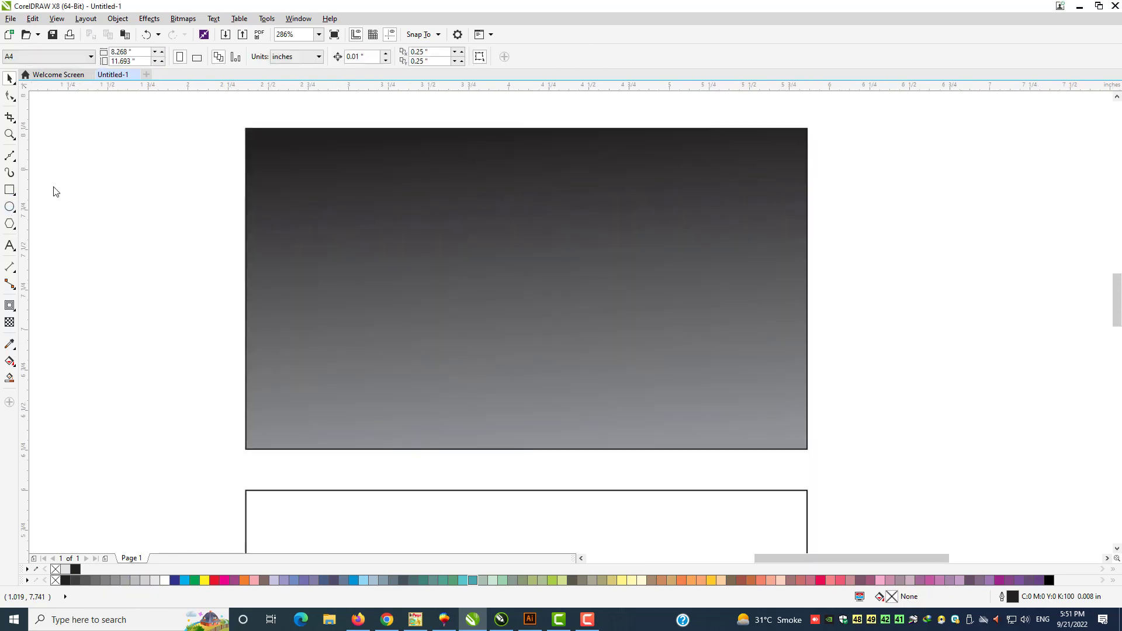
{"action": "key", "text": "F6"}
{"action": "left_click_drag", "start_coordinate": [282, 128], "coordinate": [289, 452]}
{"action": "key", "text": "space"}
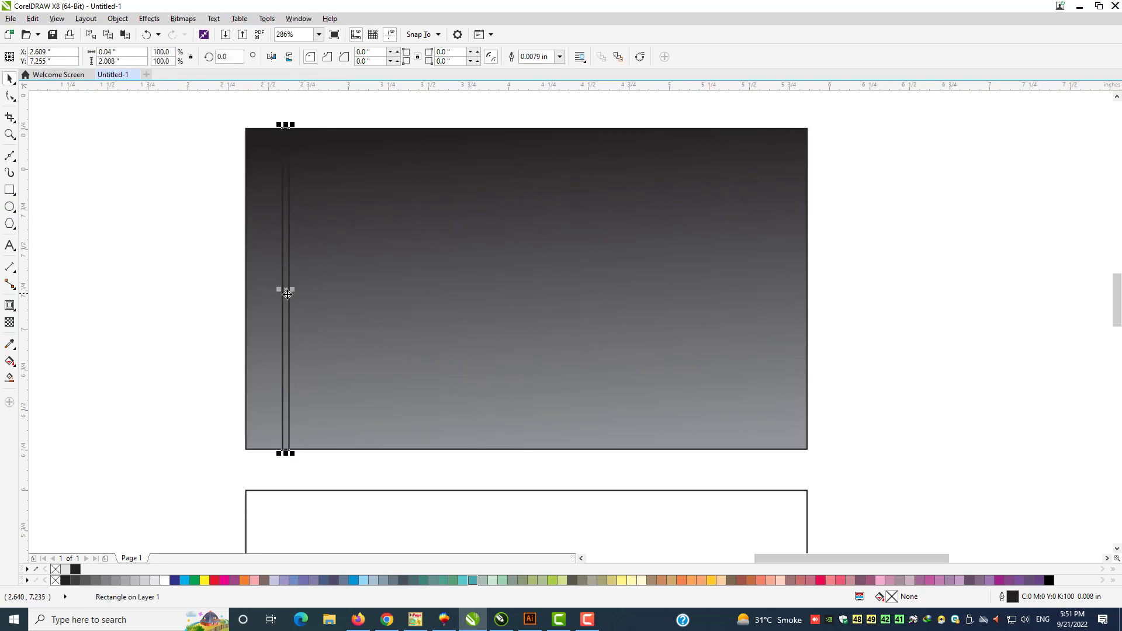
- Duplicate the narrow strip slightly to its right and repeat the copy at equal spacing across the card, making 33 strips
{"action": "left_click_drag", "start_coordinate": [287, 294], "coordinate": [300, 292]}
{"action": "right_click", "coordinate": [300, 292]}
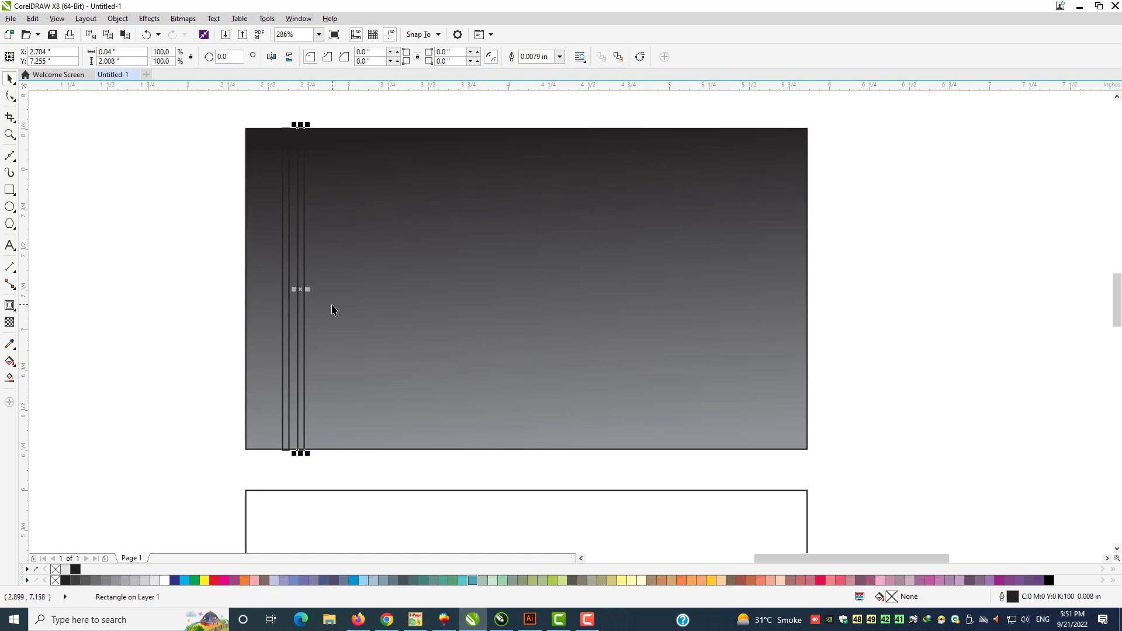
{"action": "key", "text": "ctrl+r"}
{"action": "key", "text": "ctrl+r"}
{"action": "key", "text": "ctrl+r"}
{"action": "key", "text": "ctrl+r"}
{"action": "key", "text": "ctrl+r"}
{"action": "key", "text": "ctrl+r"}
{"action": "key", "text": "ctrl+r"}
{"action": "key", "text": "ctrl+r"}
{"action": "key", "text": "ctrl+r"}
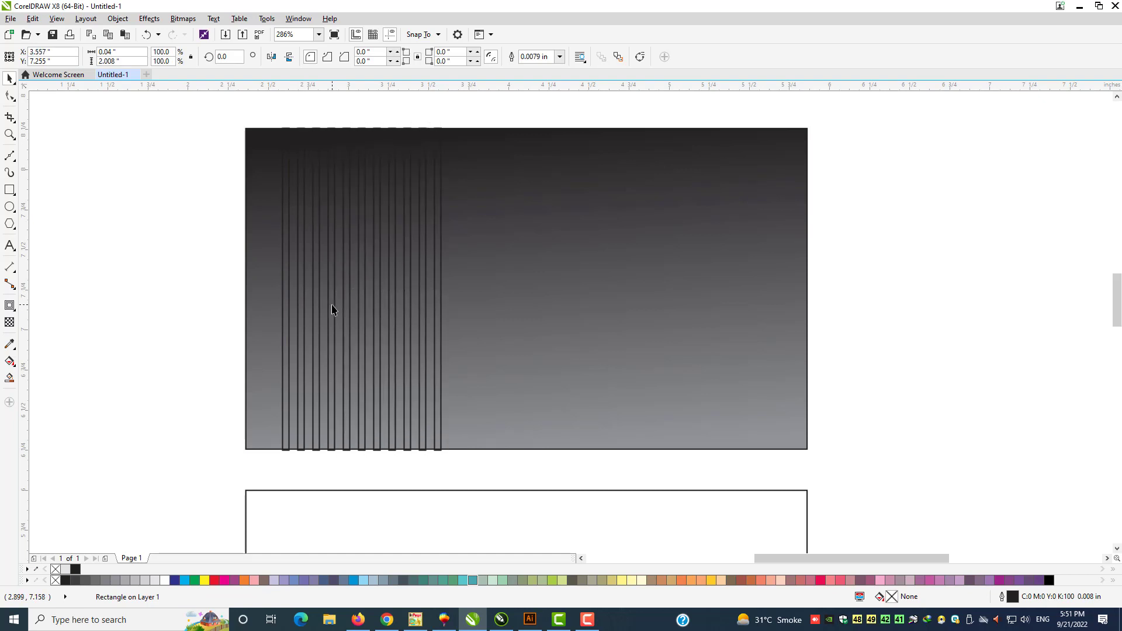
{"action": "key", "text": "ctrl+r"}
{"action": "key", "text": "ctrl+r"}
{"action": "key", "text": "ctrl+r"}
{"action": "key", "text": "ctrl+r"}
{"action": "key", "text": "ctrl+r"}
{"action": "key", "text": "ctrl+r"}
{"action": "key", "text": "ctrl+r"}
{"action": "key", "text": "ctrl+r"}
{"action": "key", "text": "ctrl+r"}
{"action": "key", "text": "ctrl+r"}
{"action": "key", "text": "ctrl+r"}
{"action": "key", "text": "ctrl+r"}
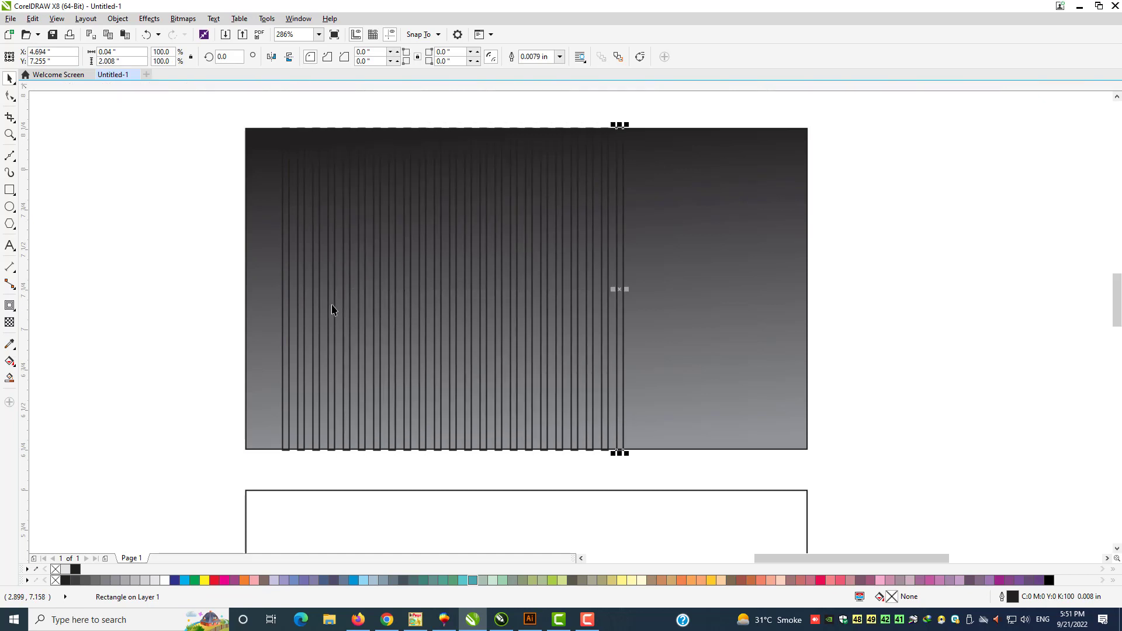
{"action": "key", "text": "ctrl+r"}
{"action": "key", "text": "ctrl+r"}
{"action": "key", "text": "ctrl+r"}
{"action": "key", "text": "ctrl+r"}
{"action": "key", "text": "ctrl+r"}
{"action": "key", "text": "ctrl+r"}
{"action": "key", "text": "ctrl+r"}
{"action": "key", "text": "ctrl+r"}
{"action": "key", "text": "ctrl+r"}
{"action": "key", "text": "ctrl+r"}
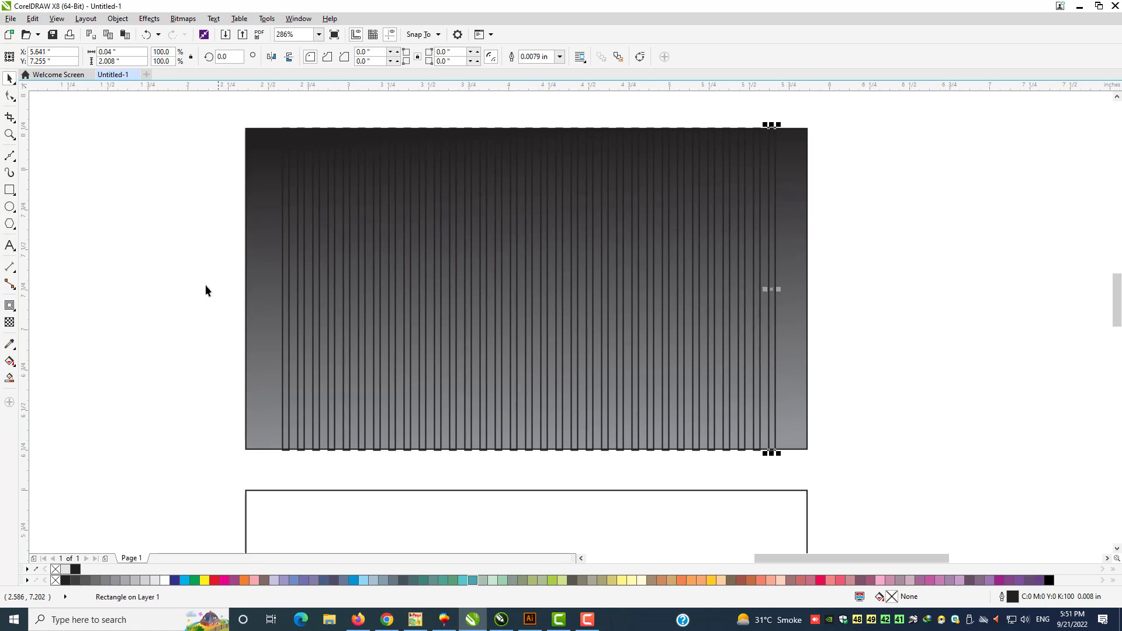
- Add the two-line note "Ctrl+R to repeat copy" beside the card and delete it again
{"action": "left_click", "coordinate": [205, 286]}
{"action": "left_click", "coordinate": [10, 246]}
{"action": "left_click", "coordinate": [74, 374]}
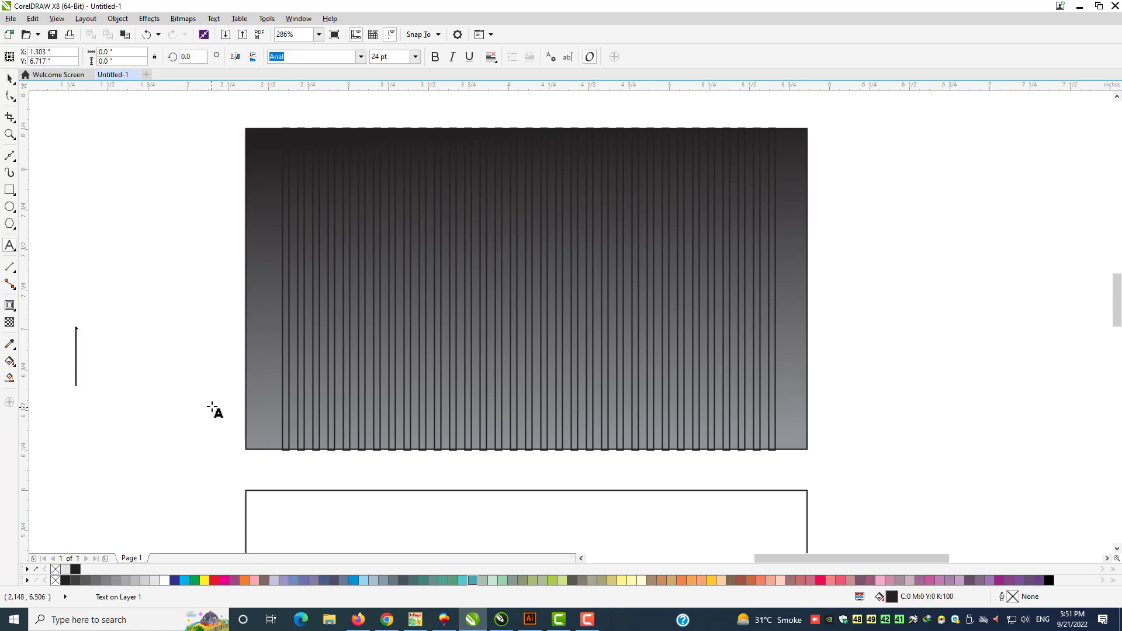
{"action": "type", "text": "Ctr"}
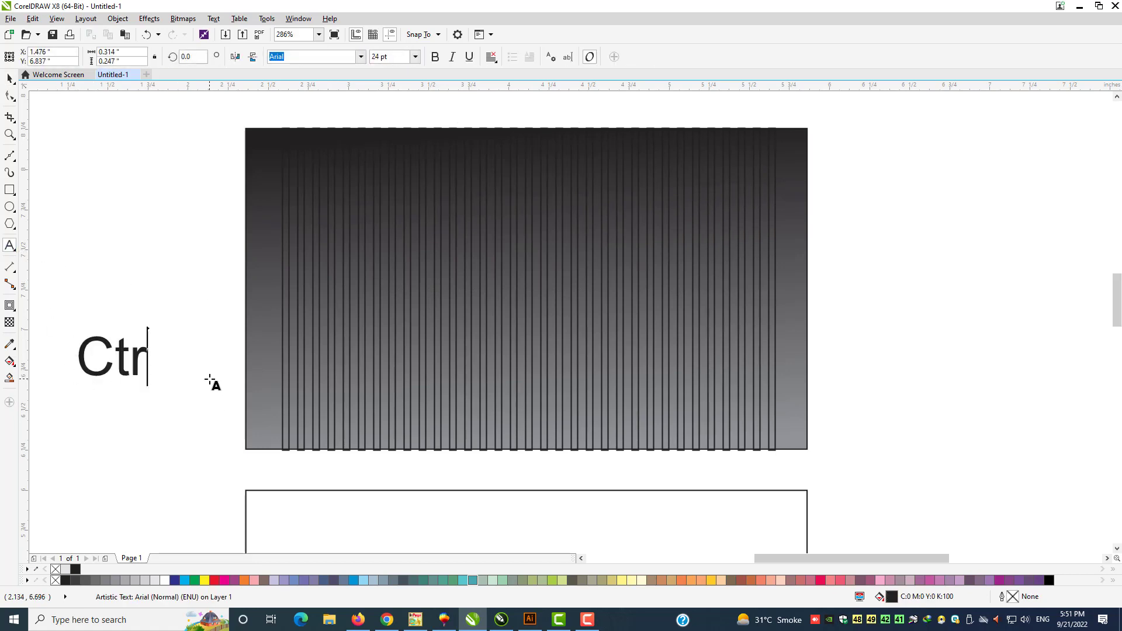
{"action": "type", "text": "l"}
{"action": "key", "text": "BackSpace"}
{"action": "type", "text": "+"}
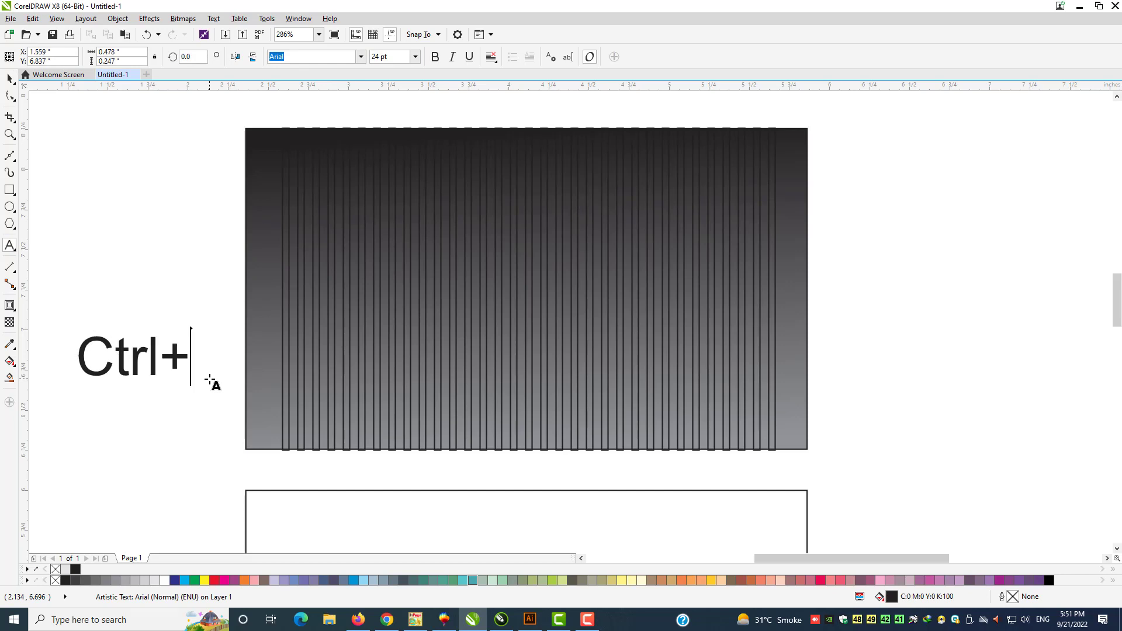
{"action": "type", "text": "R"}
{"action": "key", "text": "Return"}
{"action": "type", "text": "to r"}
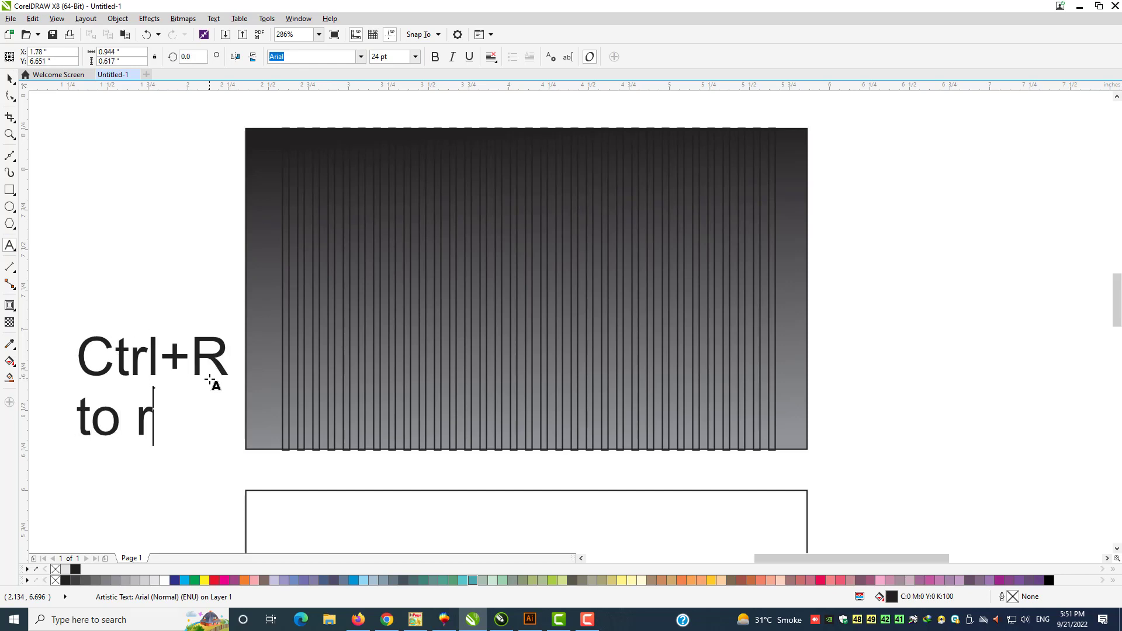
{"action": "type", "text": "epeat"}
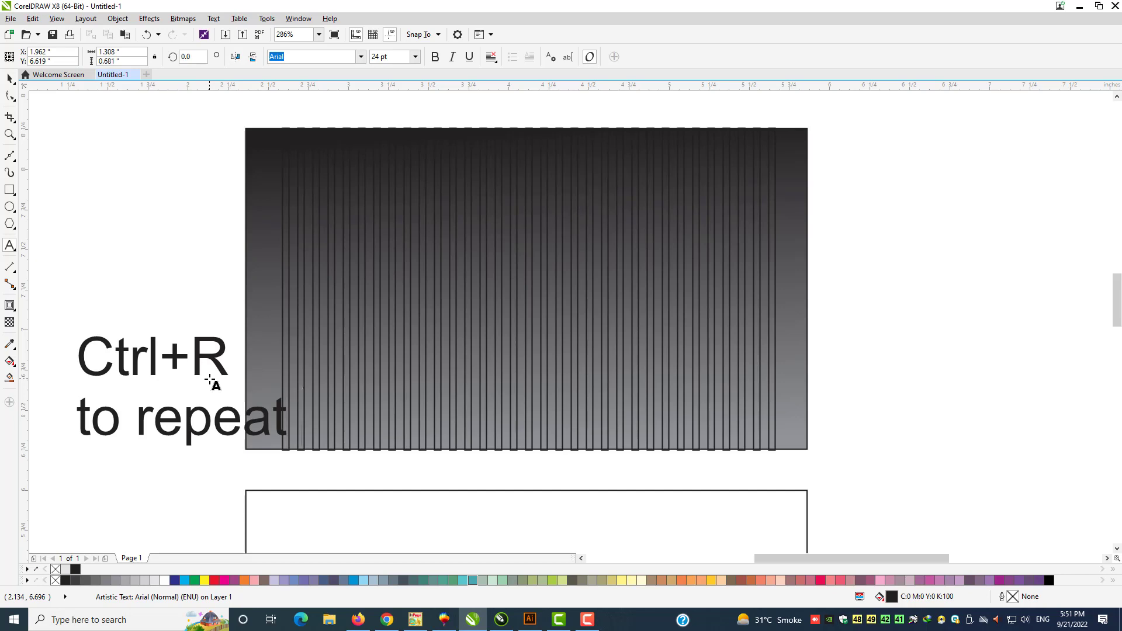
{"action": "type", "text": " comp"}
{"action": "key", "text": "BackSpace"}
{"action": "key", "text": "BackSpace"}
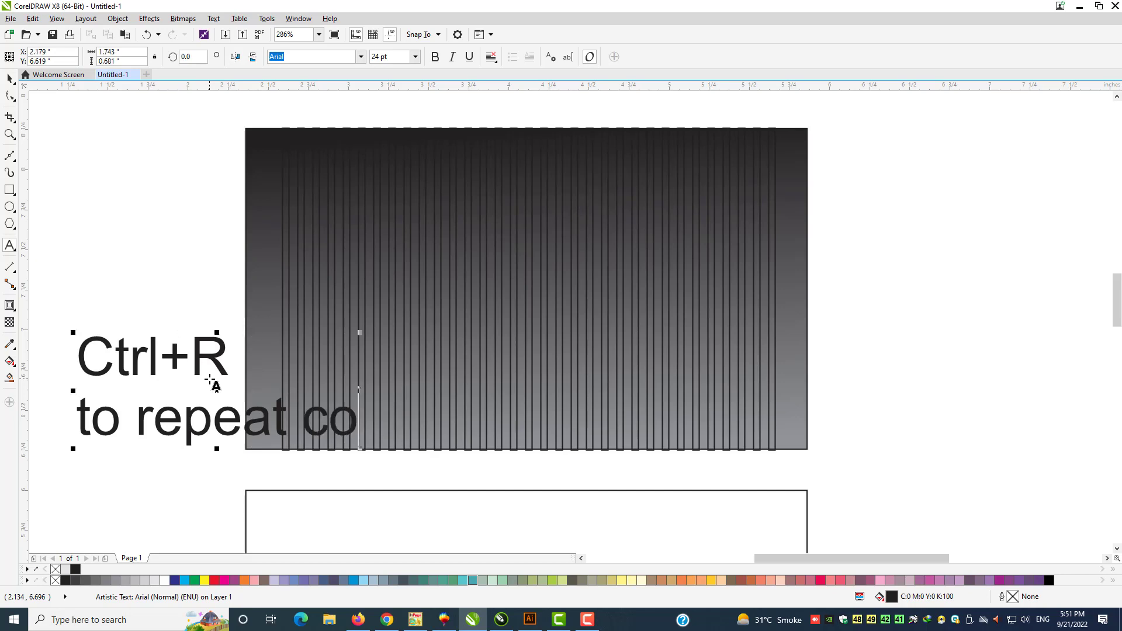
{"action": "type", "text": "py"}
{"action": "key", "text": "ctrl+space"}
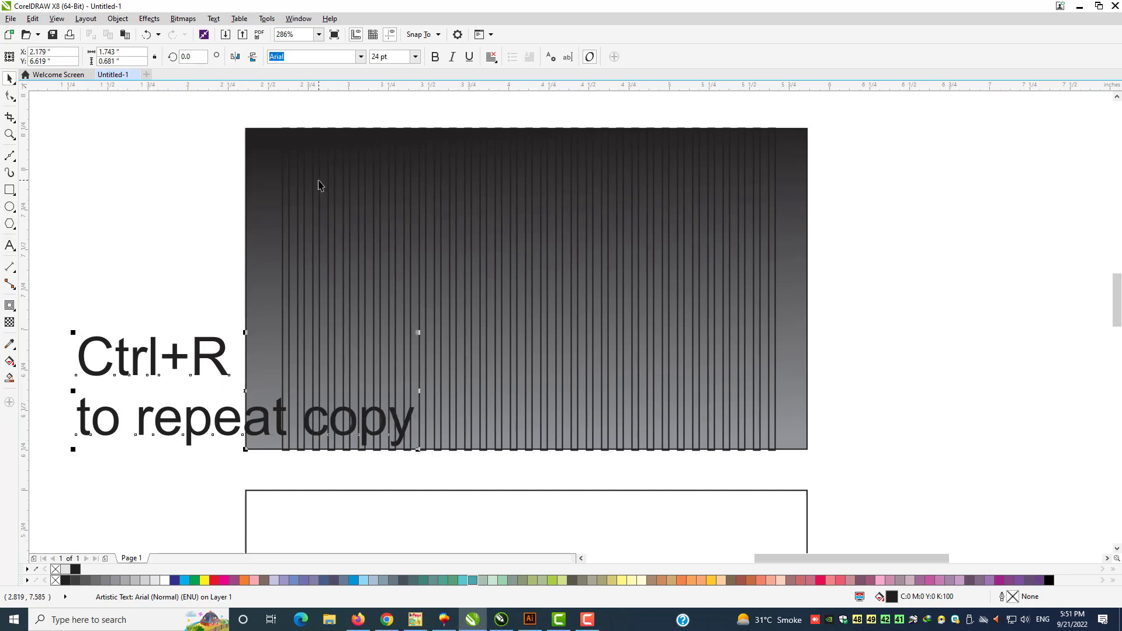
{"action": "key", "text": "Delete"}
- Fill all the narrow strips with black and group them
{"action": "left_click_drag", "start_coordinate": [276, 112], "coordinate": [791, 469]}
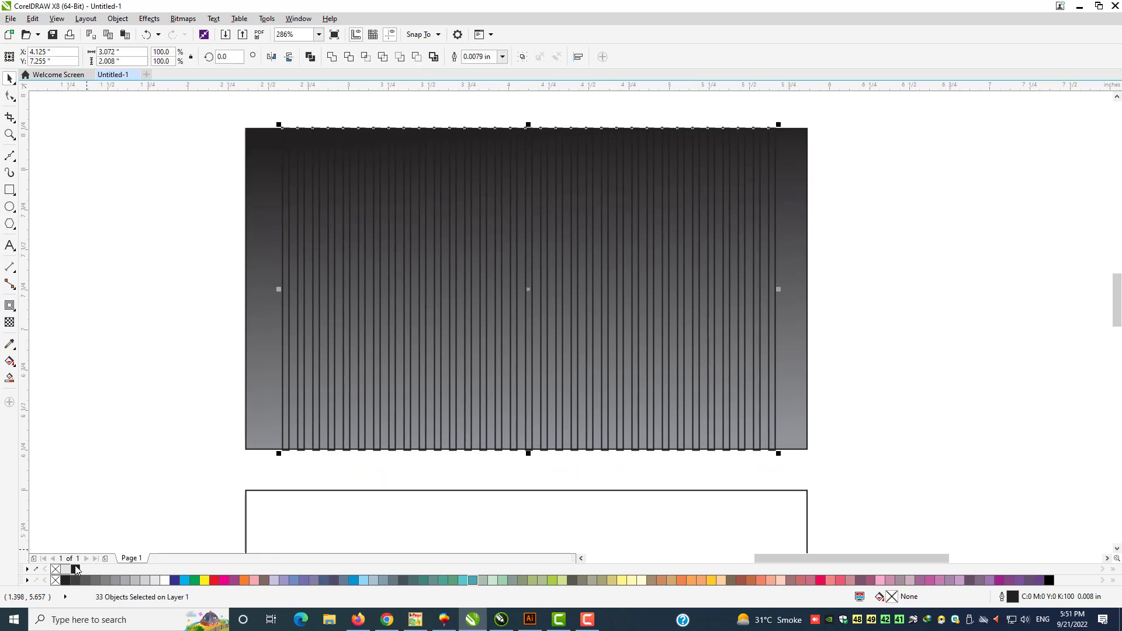
{"action": "left_click", "coordinate": [66, 581]}
{"action": "key", "text": "ctrl+g"}
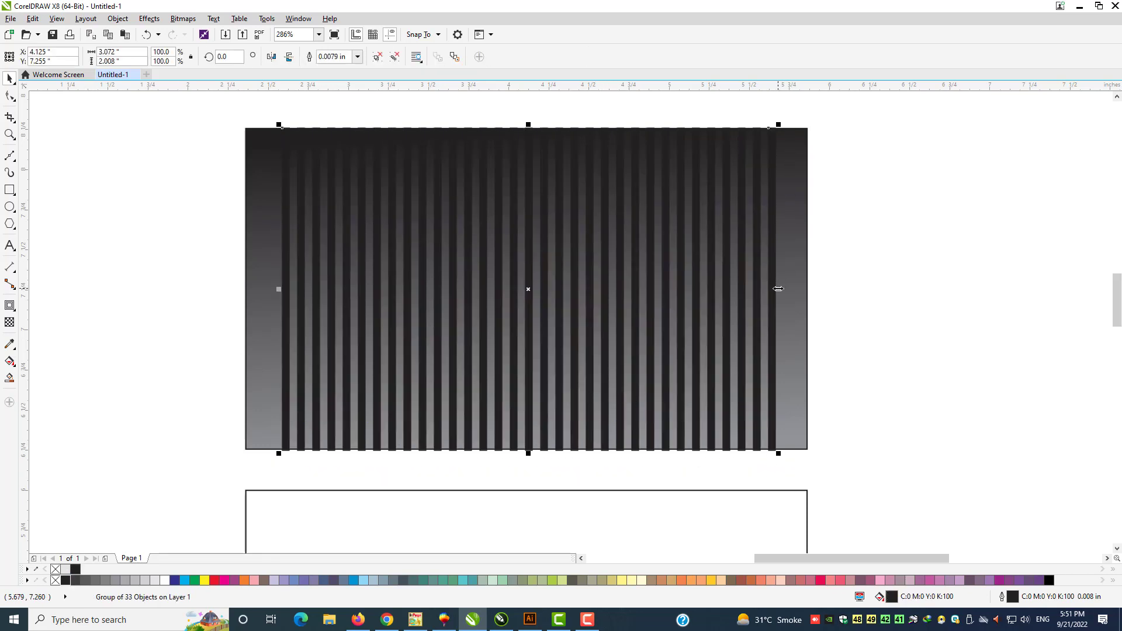
- Widen the strip group slightly on both sides so it covers more of the card's width
{"action": "left_click_drag", "start_coordinate": [779, 289], "coordinate": [784, 288]}
{"action": "left_click", "coordinate": [798, 286], "text": "shift"}
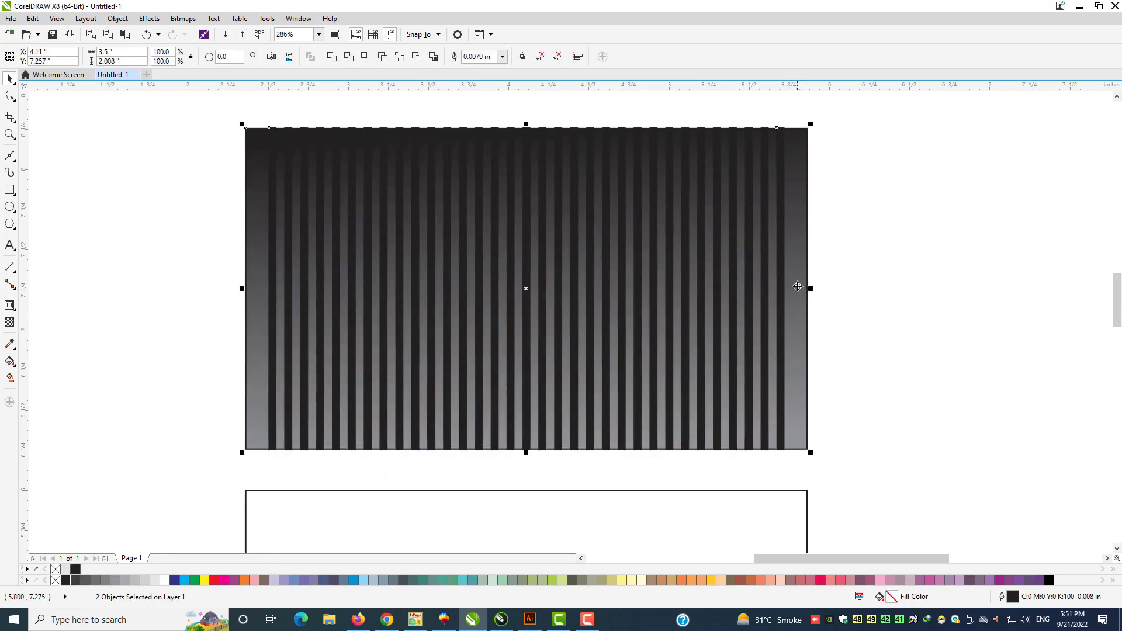
{"action": "left_click", "coordinate": [325, 363]}
- Apply a vertical linear transparency to the strip group, opaque at the card's top and fully transparent about three quarters down
{"action": "left_click", "coordinate": [9, 322]}
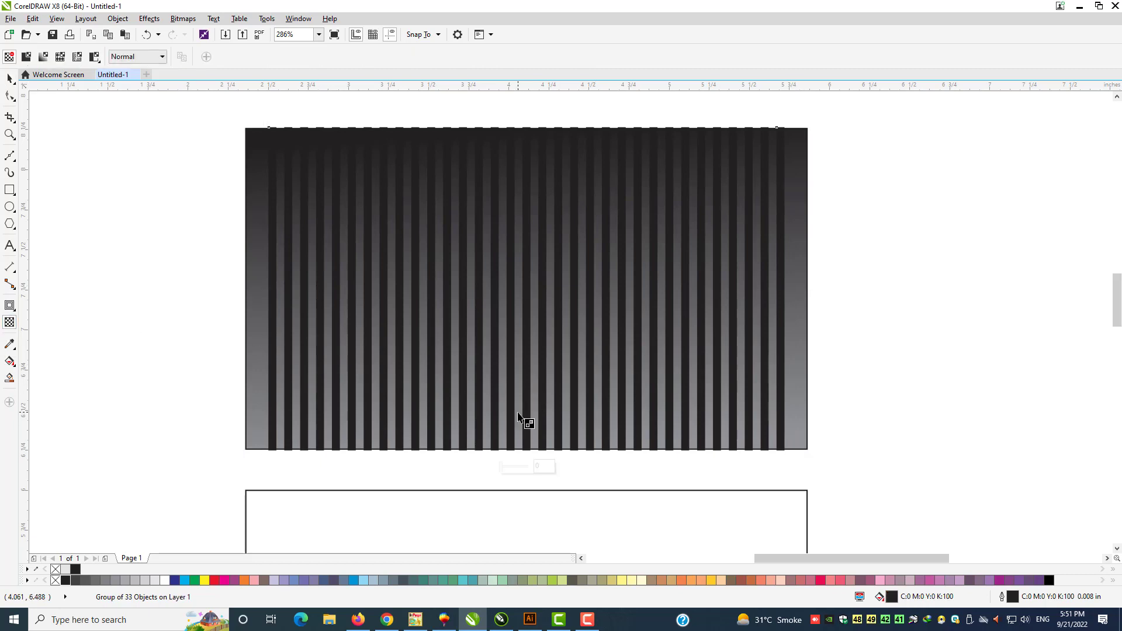
{"action": "left_click_drag", "start_coordinate": [508, 431], "coordinate": [514, 279]}
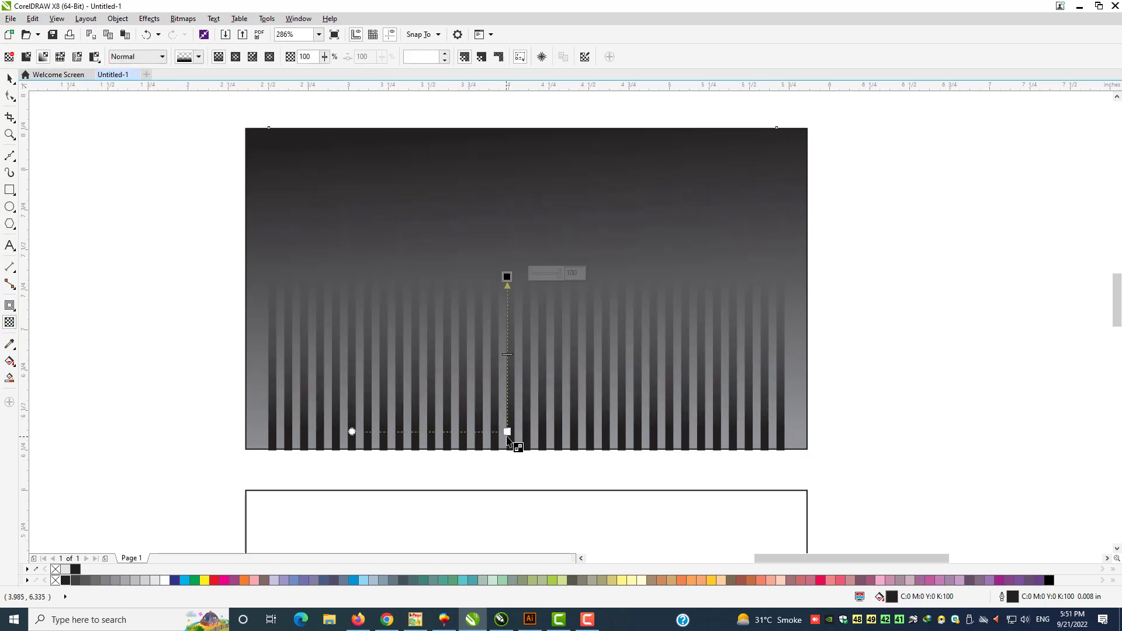
{"action": "left_click_drag", "start_coordinate": [508, 432], "coordinate": [512, 477]}
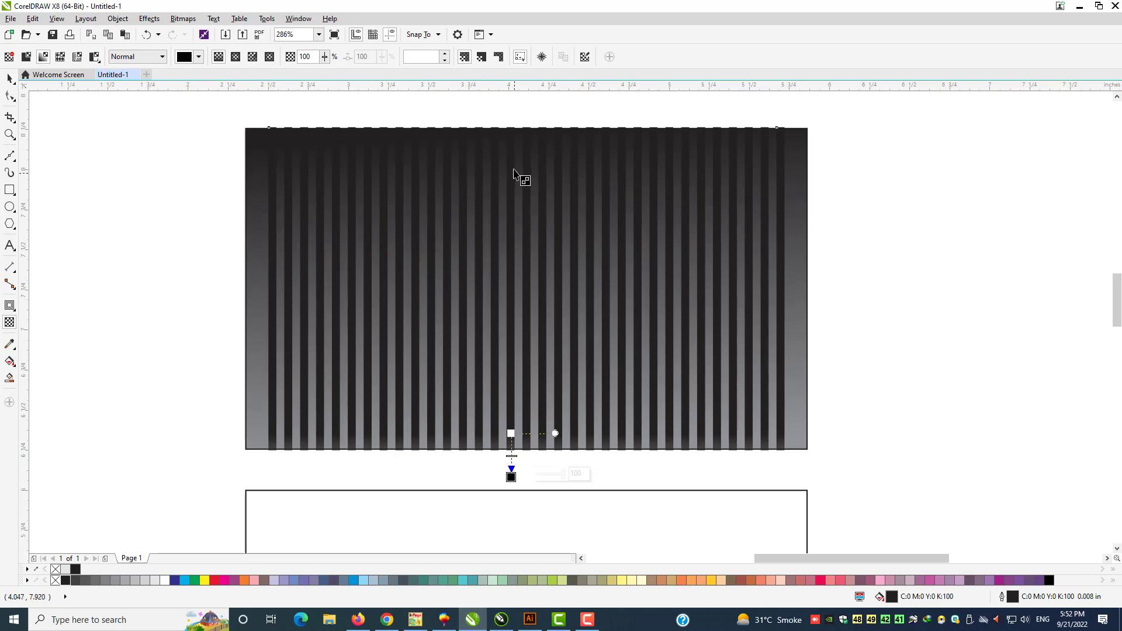
{"action": "left_click_drag", "start_coordinate": [511, 136], "coordinate": [510, 370]}
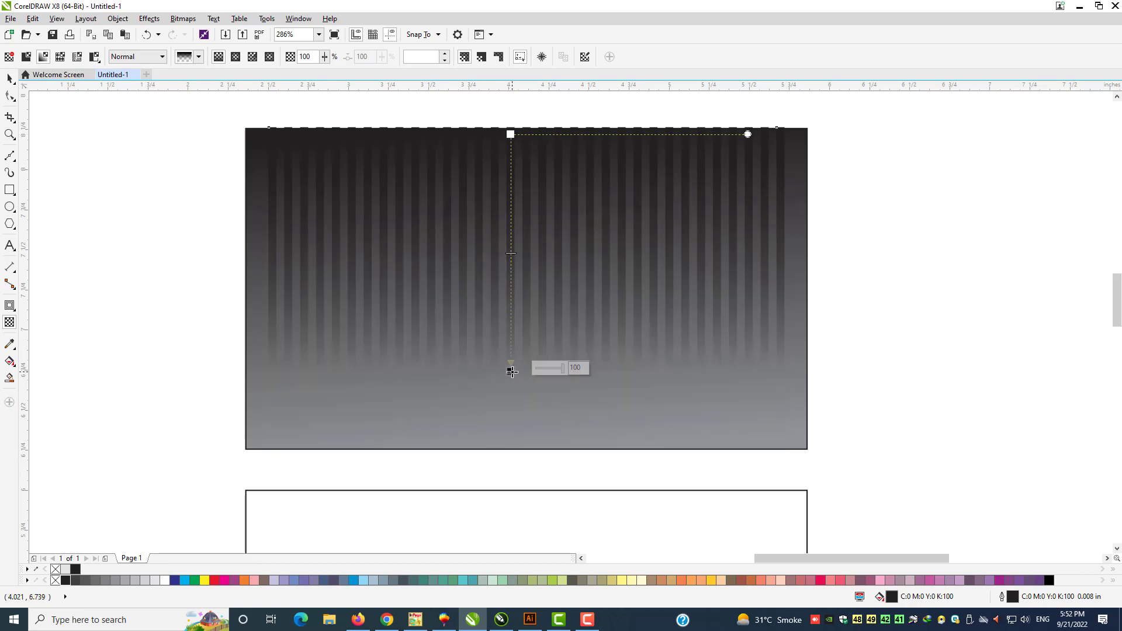
- Draw a band about 3.51 by 0.24 inches across the upper card's width and align it to the card's top edge
{"action": "key", "text": "space"}
{"action": "left_click", "coordinate": [940, 300]}
{"action": "left_click", "coordinate": [753, 292]}
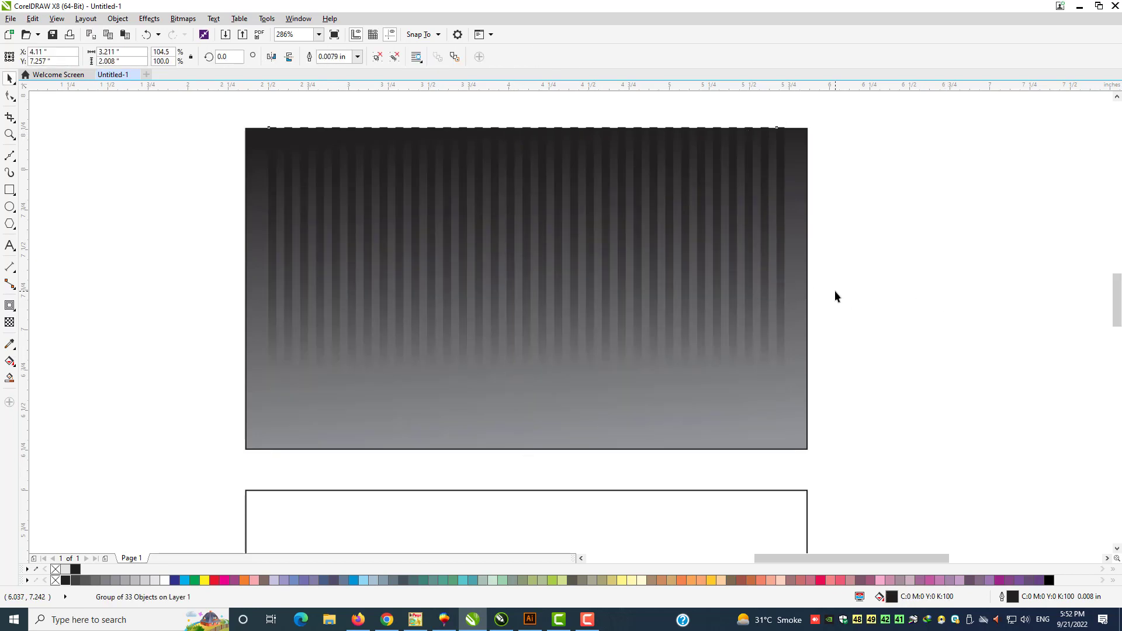
{"action": "left_click", "coordinate": [835, 291]}
{"action": "key", "text": "F6"}
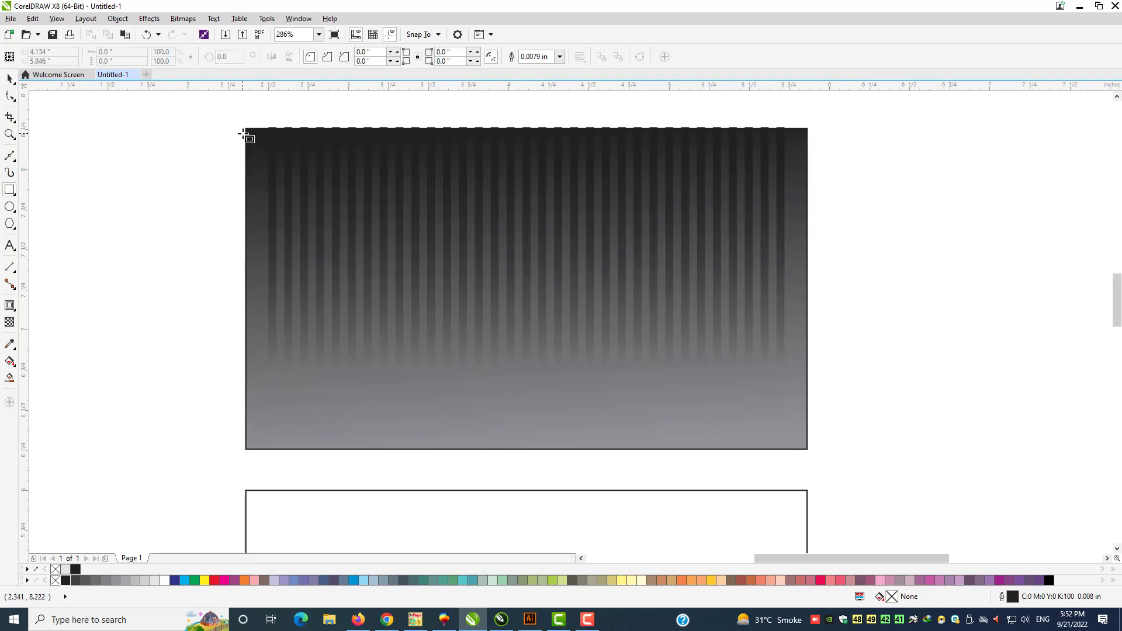
{"action": "left_click_drag", "start_coordinate": [246, 129], "coordinate": [809, 170]}
{"action": "key", "text": "space"}
{"action": "left_click", "coordinate": [794, 228], "text": "shift"}
{"action": "key", "text": "t"}
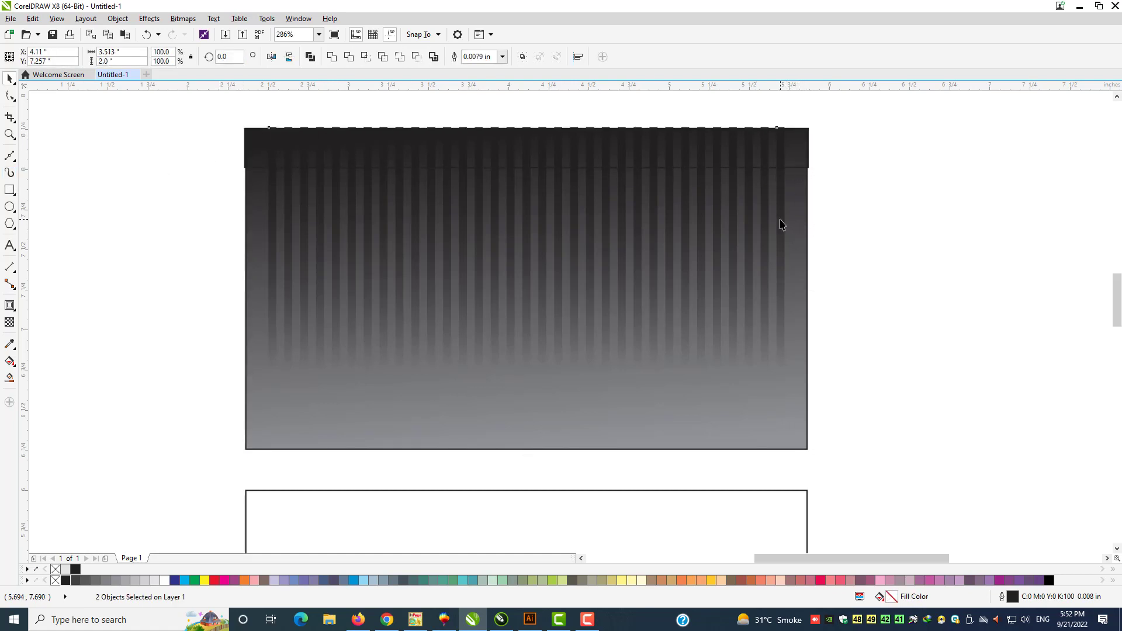
- Place the fading strip group inside the gradient card rectangle as a PowerClip
{"action": "left_click", "coordinate": [780, 211]}
{"action": "right_click", "coordinate": [781, 210]}
{"action": "left_click", "coordinate": [795, 215]}
{"action": "left_click", "coordinate": [795, 211]}
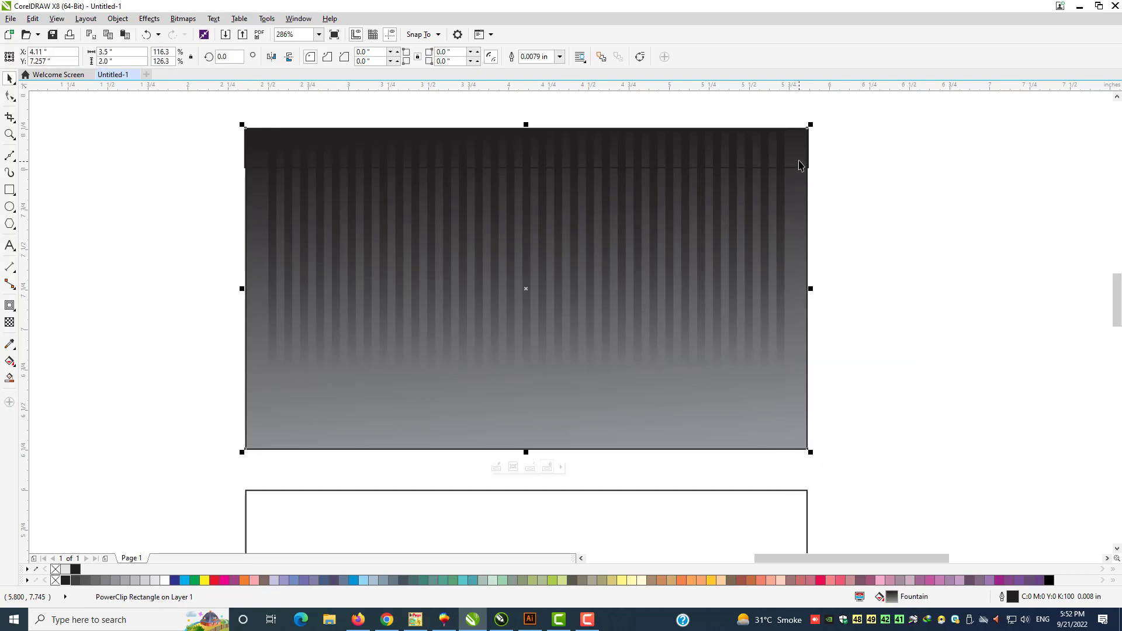
- Fill the band along the upper card's top edge with 60% black and remove its outline
{"action": "left_click", "coordinate": [784, 167]}
{"action": "left_click", "coordinate": [109, 582]}
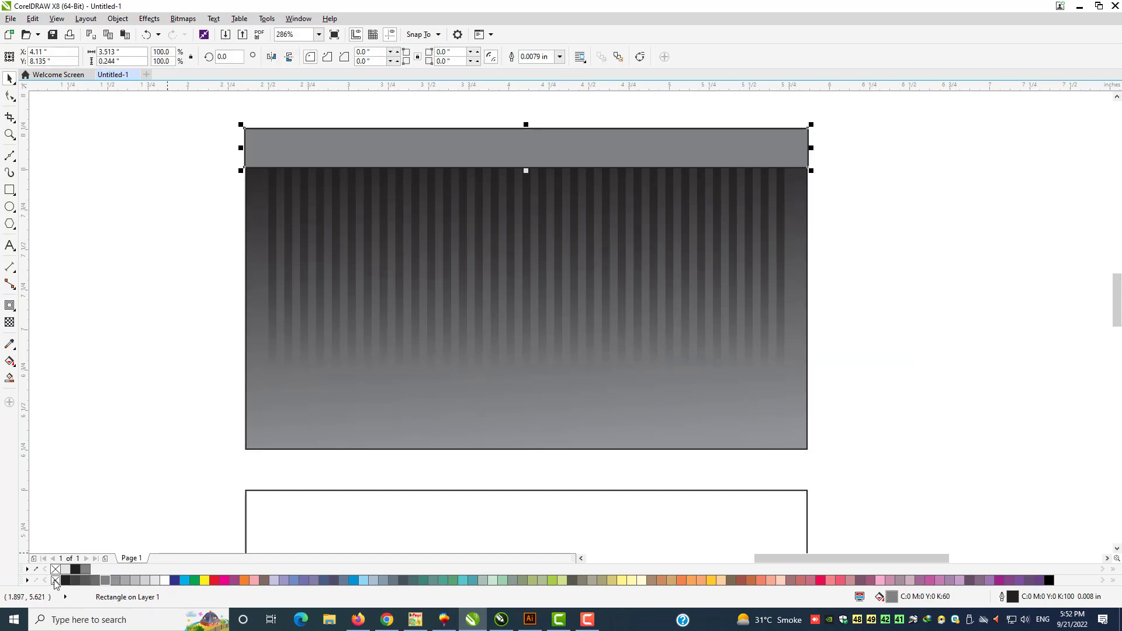
{"action": "left_click", "coordinate": [120, 409]}
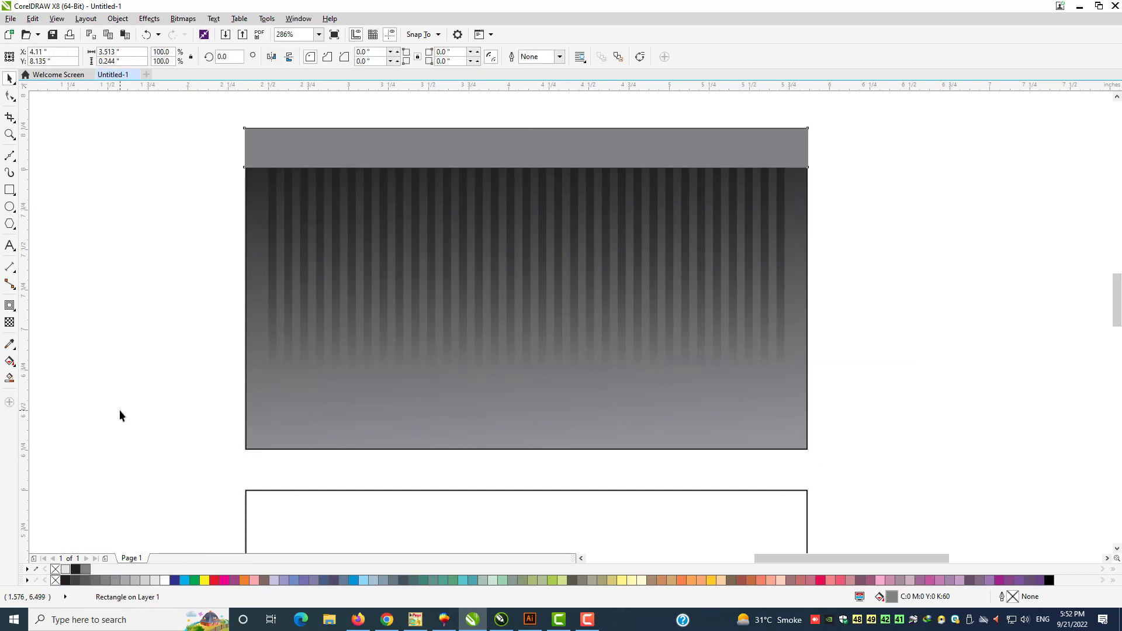
- Draw a square of about 0.62 inch on the blank area beside the card and rotate it to 315 degrees
{"action": "left_click", "coordinate": [10, 190]}
{"action": "left_click_drag", "start_coordinate": [84, 217], "coordinate": [184, 317]}
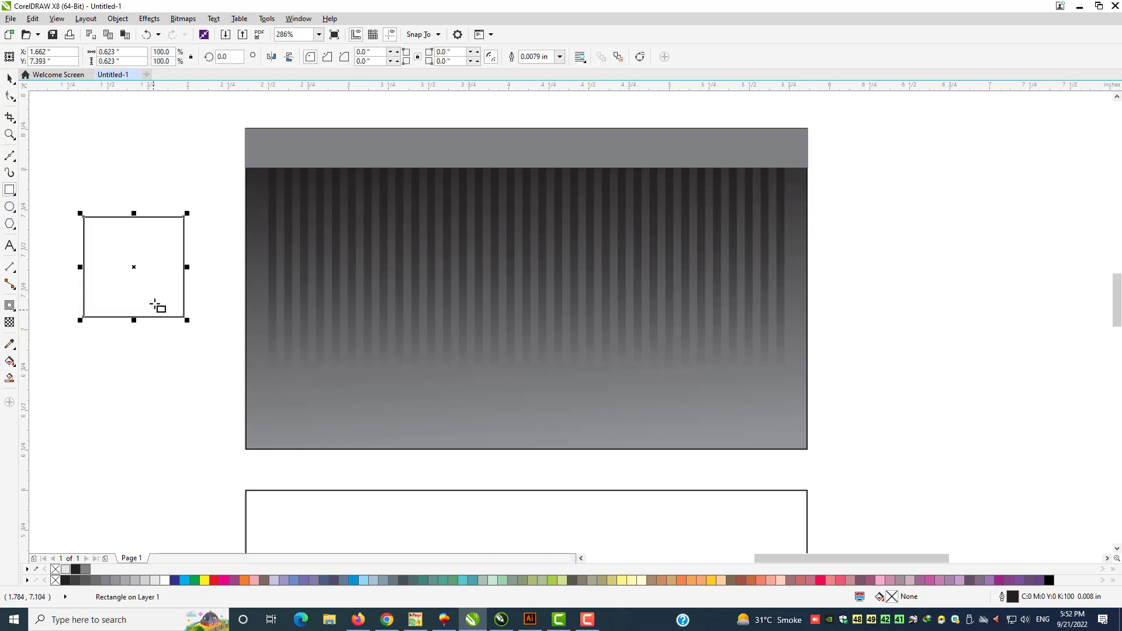
{"action": "left_click", "coordinate": [160, 252]}
{"action": "left_click_drag", "start_coordinate": [186, 213], "coordinate": [174, 262]}
{"action": "left_click", "coordinate": [123, 226]}
- Round all four corners of the diamond to about 0.09 inch with the Shape tool
{"action": "left_click", "coordinate": [10, 95]}
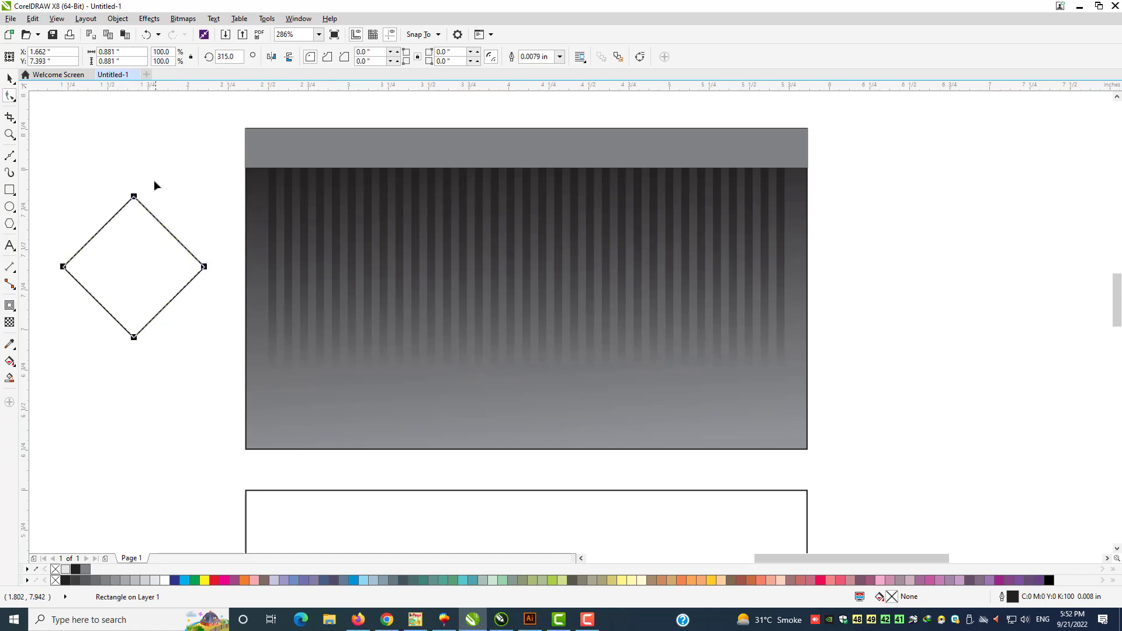
{"action": "left_click_drag", "start_coordinate": [135, 199], "coordinate": [140, 212]}
{"action": "key", "text": "space"}
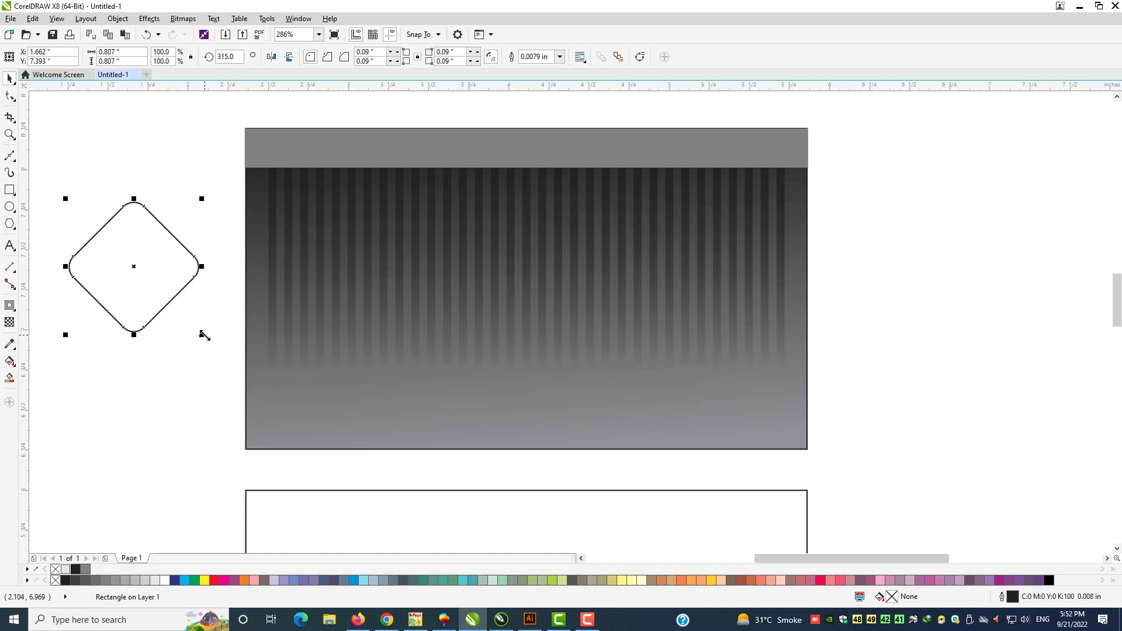
- Add a one-step inward contour with an offset of about 0.044 inch to the rounded diamond and break the contour group apart
{"action": "left_click", "coordinate": [9, 307]}
{"action": "left_click_drag", "start_coordinate": [134, 202], "coordinate": [135, 211]}
{"action": "key", "text": "space"}
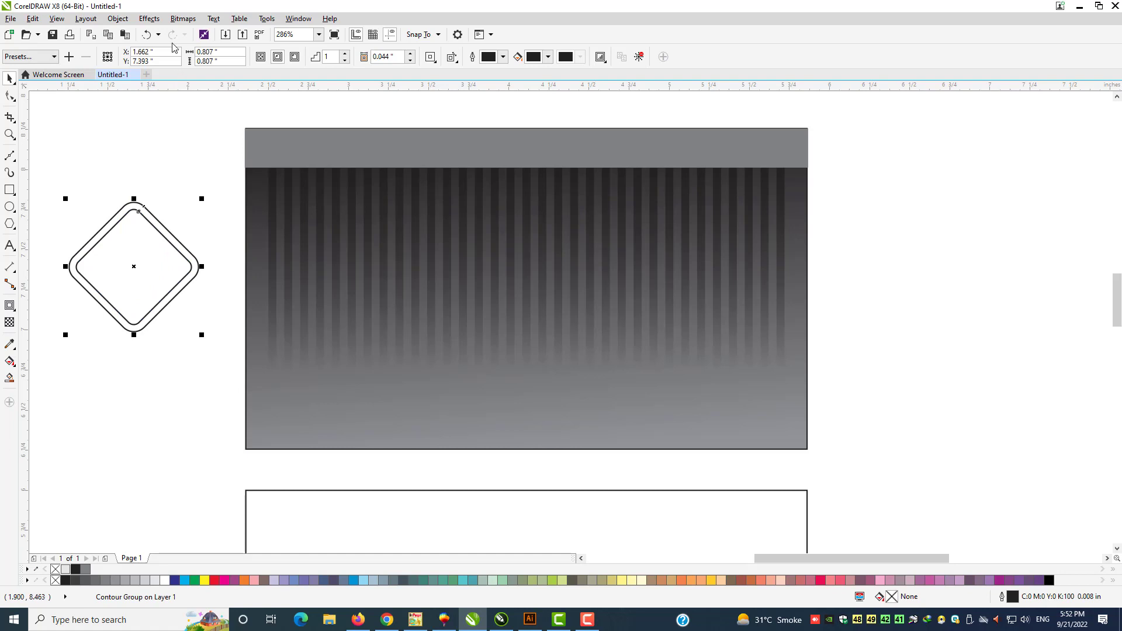
{"action": "left_click", "coordinate": [176, 20]}
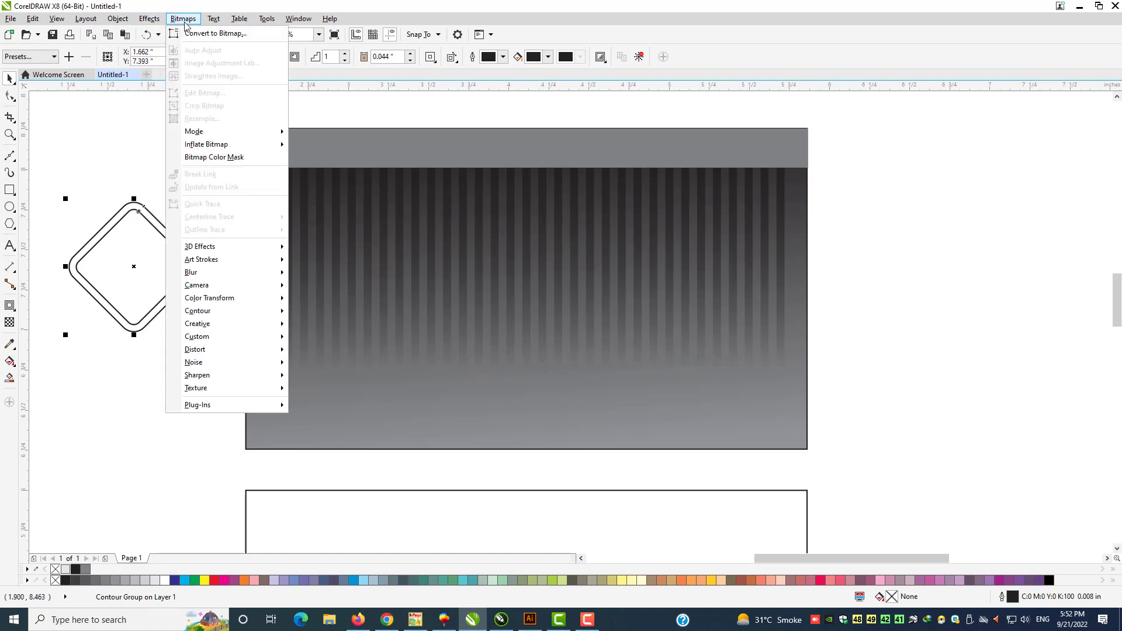
{"action": "mouse_move", "coordinate": [117, 19]}
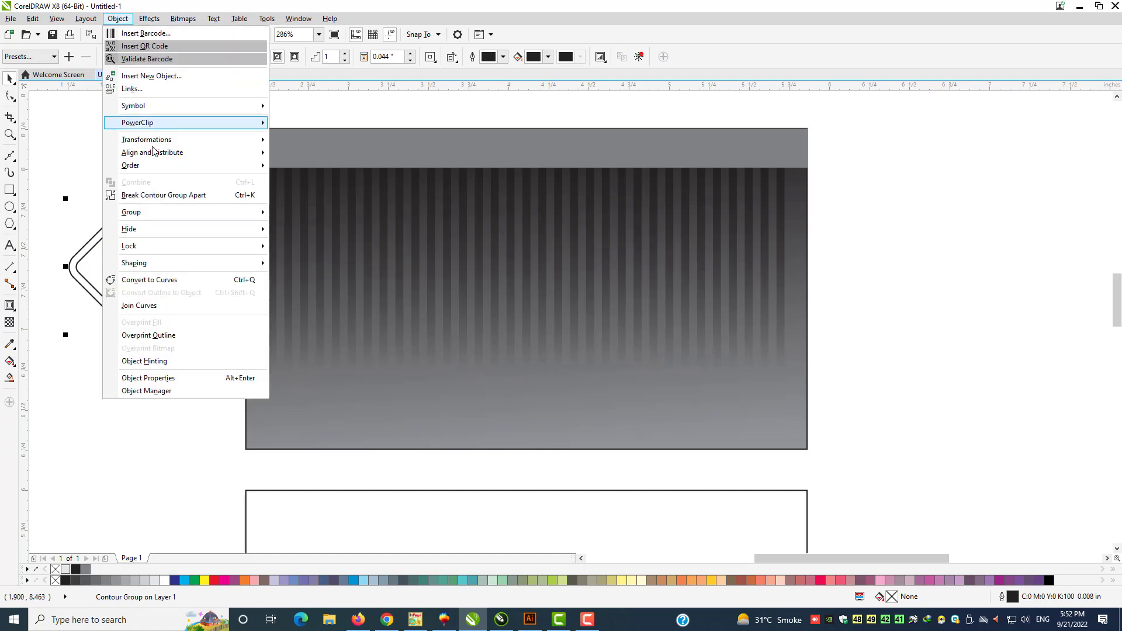
{"action": "left_click", "coordinate": [163, 196]}
{"action": "left_click", "coordinate": [191, 186]}
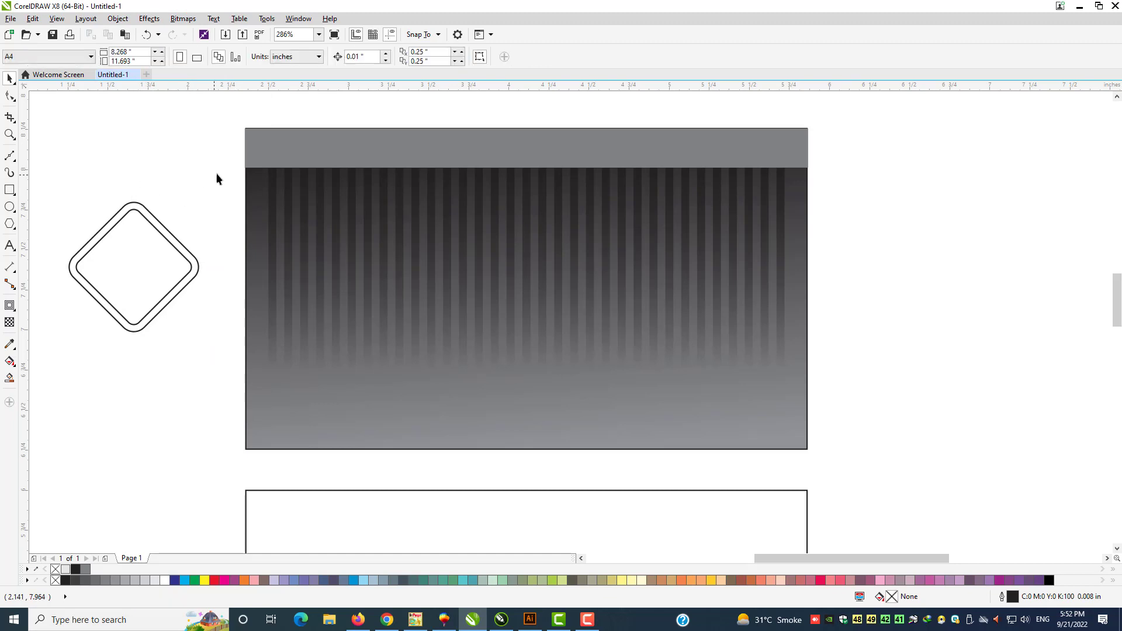
- Combine the two nested diamonds into one ring and fill it white
{"action": "left_click_drag", "start_coordinate": [224, 169], "coordinate": [60, 344]}
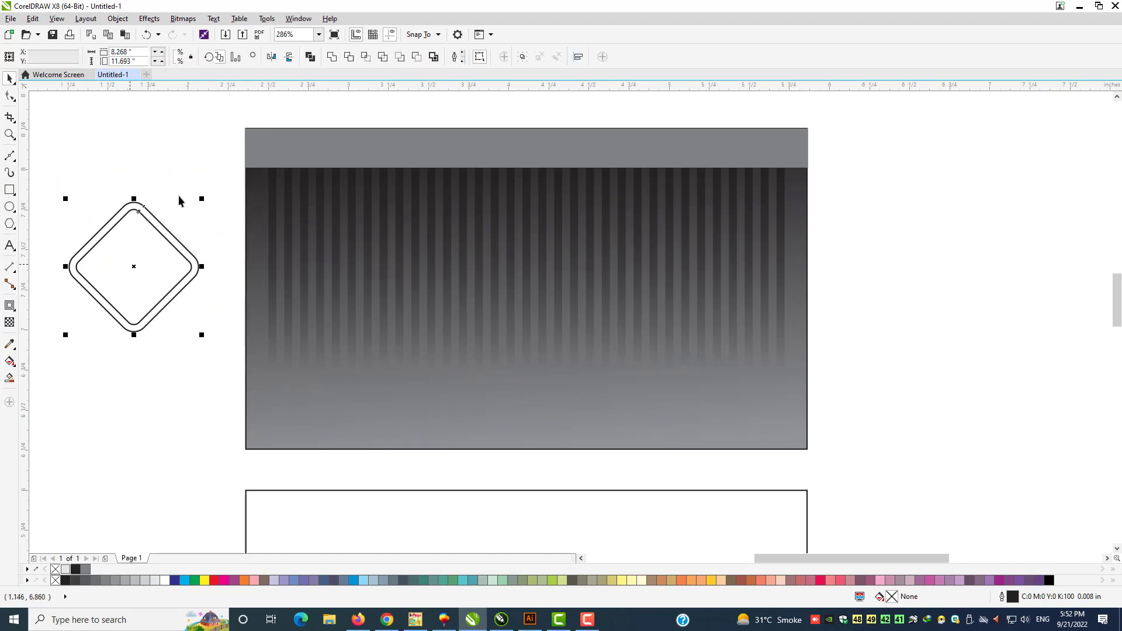
{"action": "left_click", "coordinate": [309, 57]}
{"action": "left_click", "coordinate": [165, 580]}
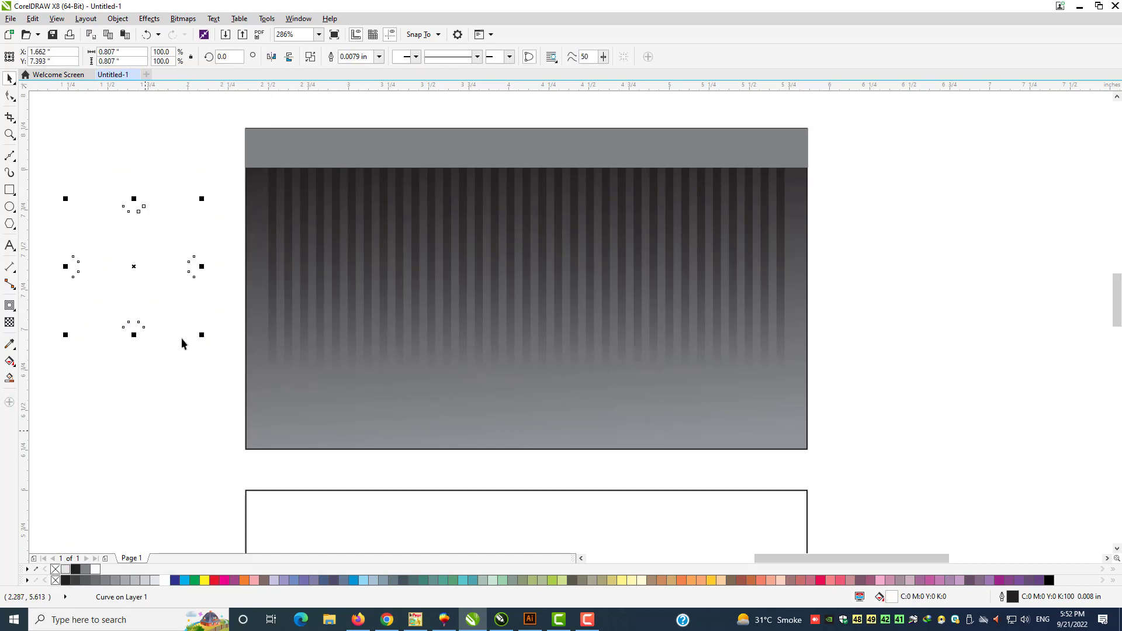
- Move the white diamond ring, without an outline, onto the middle of the upper card and center it horizontally on the card
{"action": "left_click_drag", "start_coordinate": [191, 267], "coordinate": [581, 284]}
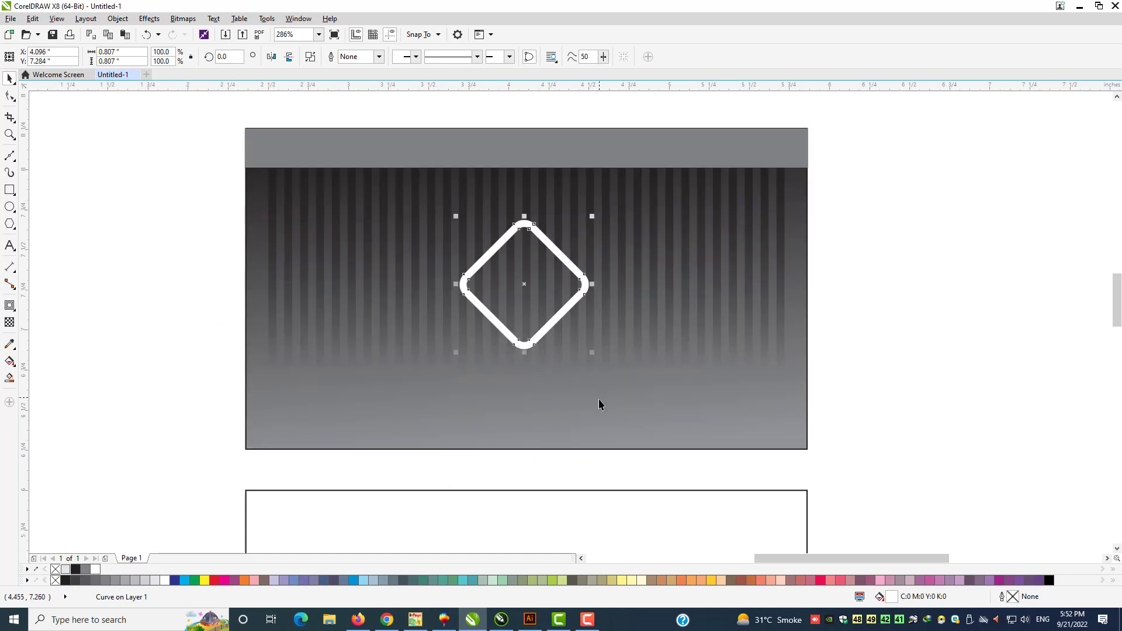
{"action": "left_click", "coordinate": [598, 401], "text": "shift"}
{"action": "key", "text": "c"}
{"action": "left_click", "coordinate": [599, 409], "text": "shift"}
- Add a concentric 72% copy of the ring, filled black and faded downward from its top corner with a linear transparency
{"action": "left_click_drag", "start_coordinate": [599, 356], "coordinate": [582, 344]}
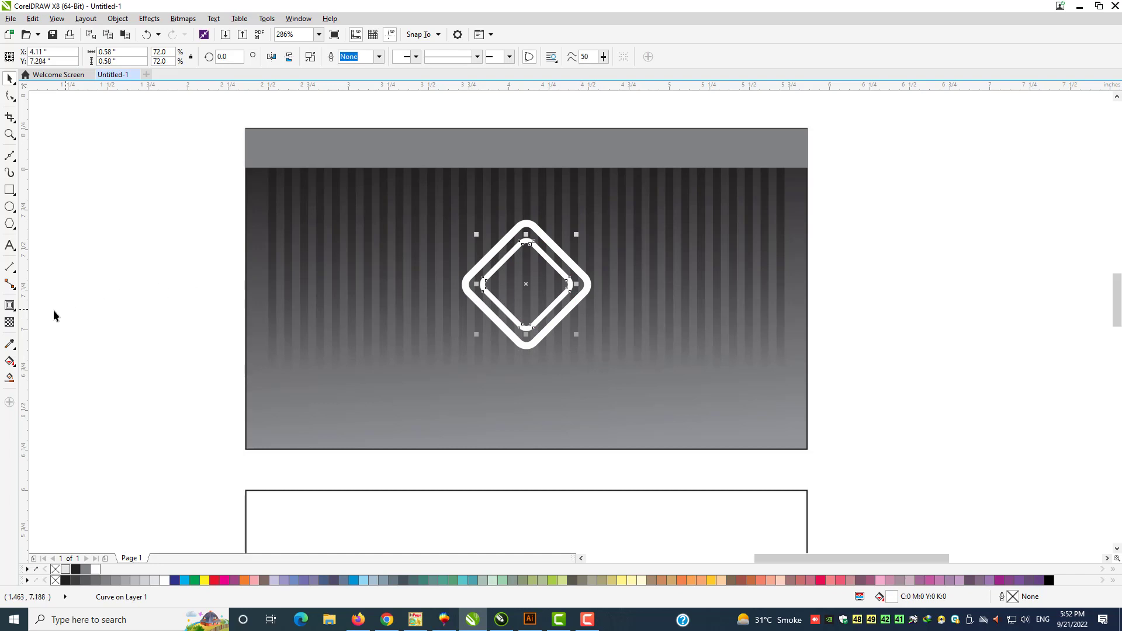
{"action": "left_click", "coordinate": [10, 323]}
{"action": "left_click_drag", "start_coordinate": [528, 221], "coordinate": [527, 281]}
{"action": "key", "text": "space"}
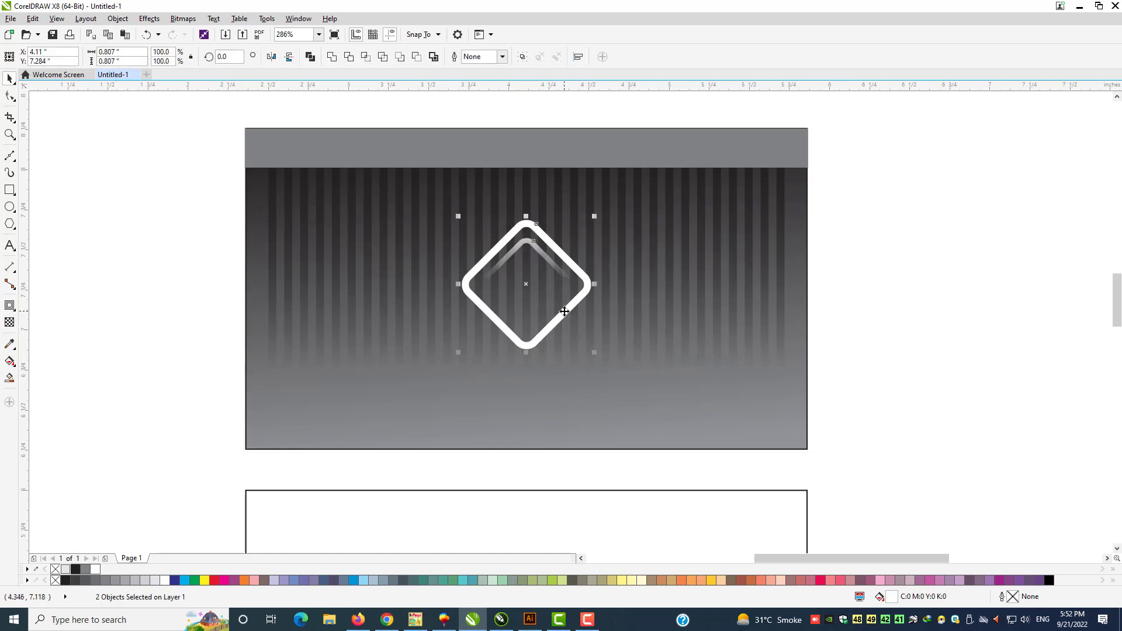
{"action": "left_click", "coordinate": [65, 581]}
{"action": "left_click", "coordinate": [52, 363]}
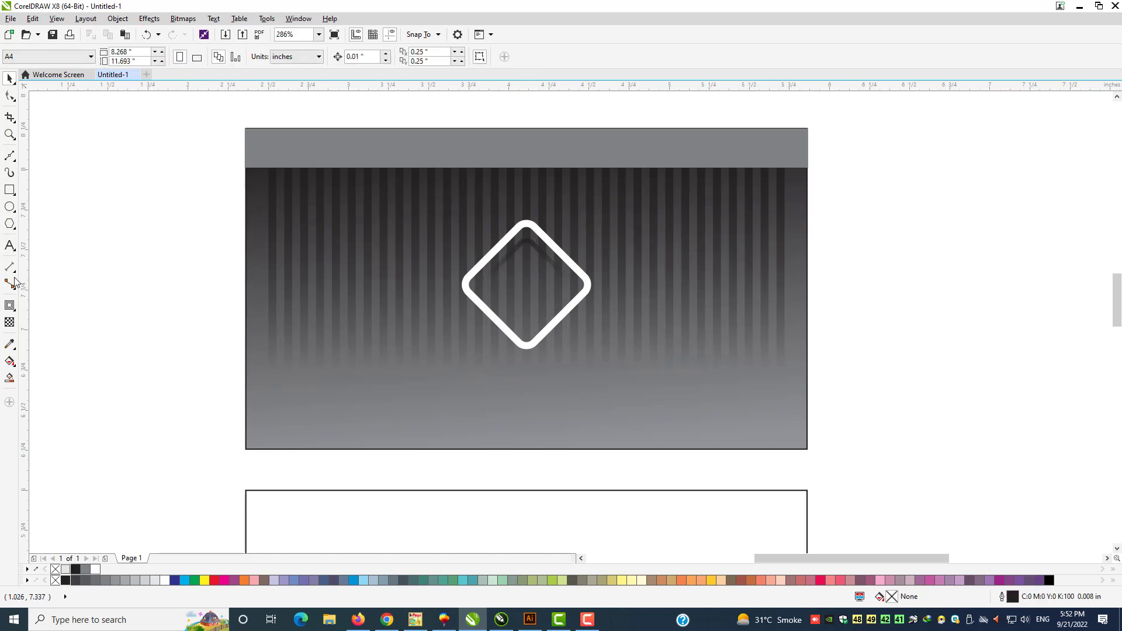
- Add the text "Logo Here" in Arial, scaled to about 14.3 pt and placed centered below the diamond ring
{"action": "left_click", "coordinate": [14, 253]}
{"action": "left_click", "coordinate": [101, 351]}
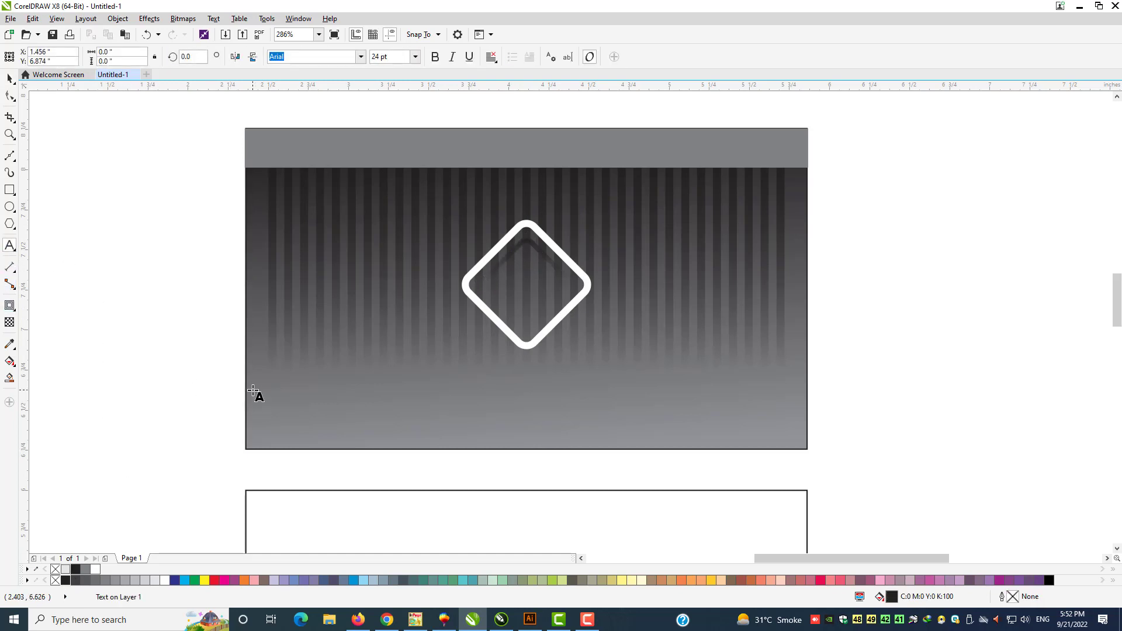
{"action": "type", "text": "Logo Here"}
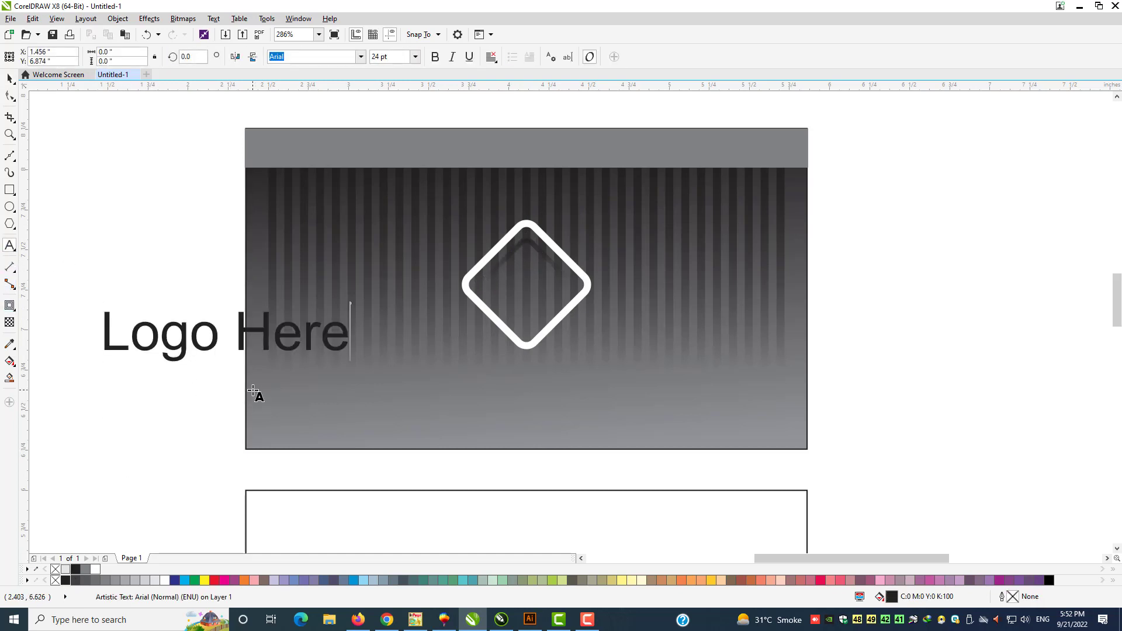
{"action": "key", "text": "ctrl+space"}
{"action": "left_click_drag", "start_coordinate": [351, 368], "coordinate": [556, 352]}
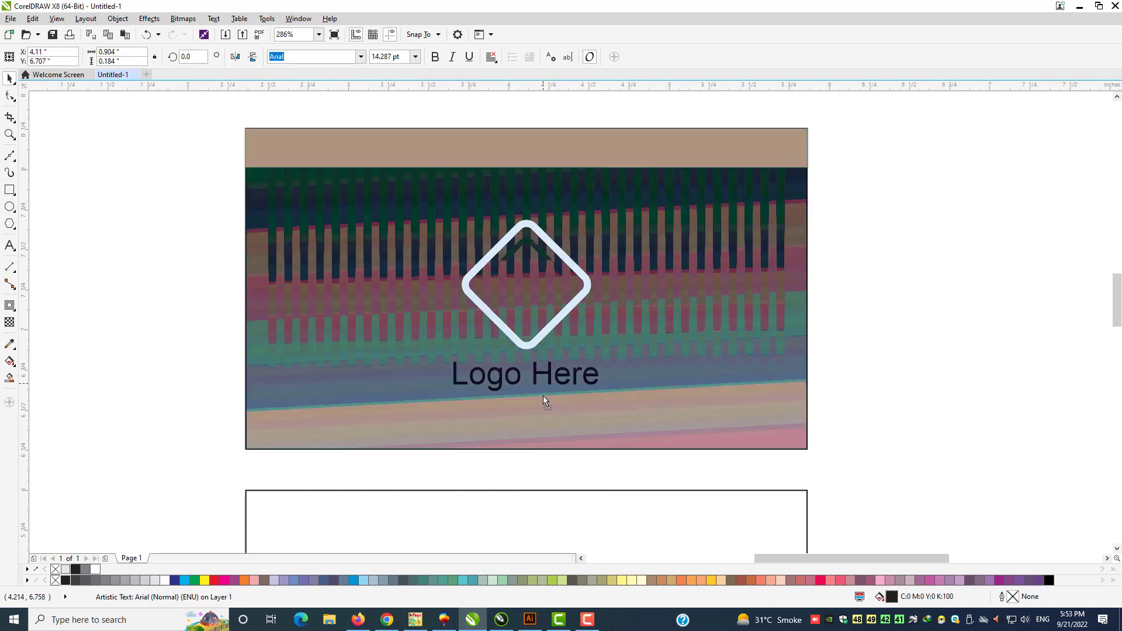
- Duplicate the "Logo Here" text directly below itself and change the copy's wording to "Tag Line or Slogan"
{"action": "left_click_drag", "start_coordinate": [543, 396], "coordinate": [543, 399]}
{"action": "right_click", "coordinate": [543, 398]}
{"action": "key", "text": "F8"}
{"action": "key", "text": "ctrl+a"}
{"action": "type", "text": "ta"}
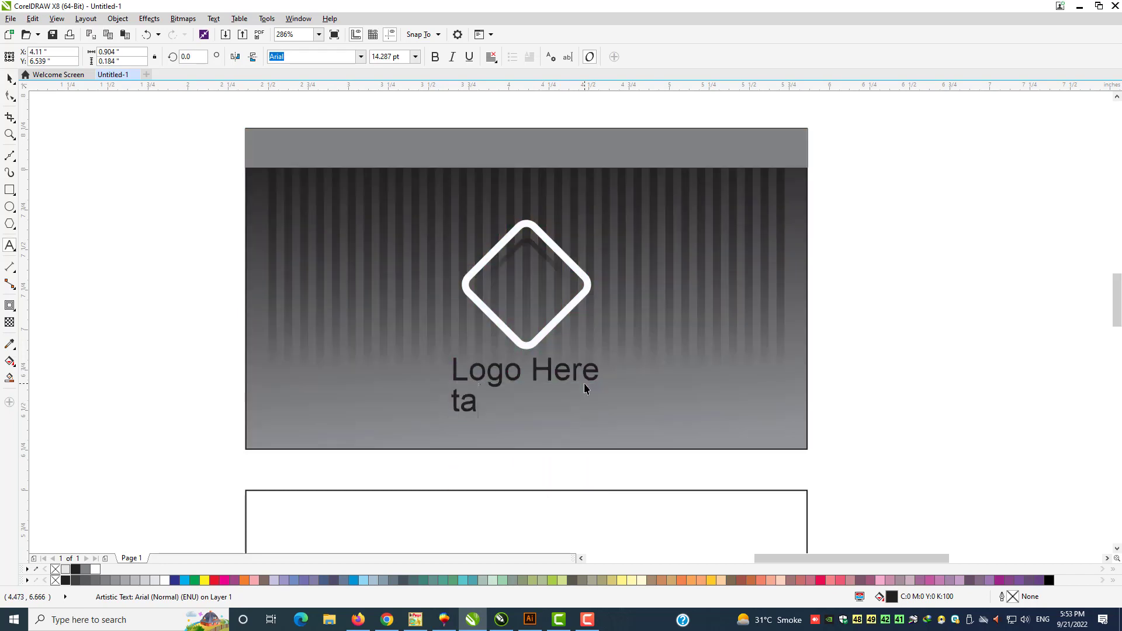
{"action": "type", "text": "g"}
{"action": "key", "text": "BackSpace"}
{"action": "key", "text": "BackSpace"}
{"action": "key", "text": "BackSpace"}
{"action": "type", "text": "Tag"}
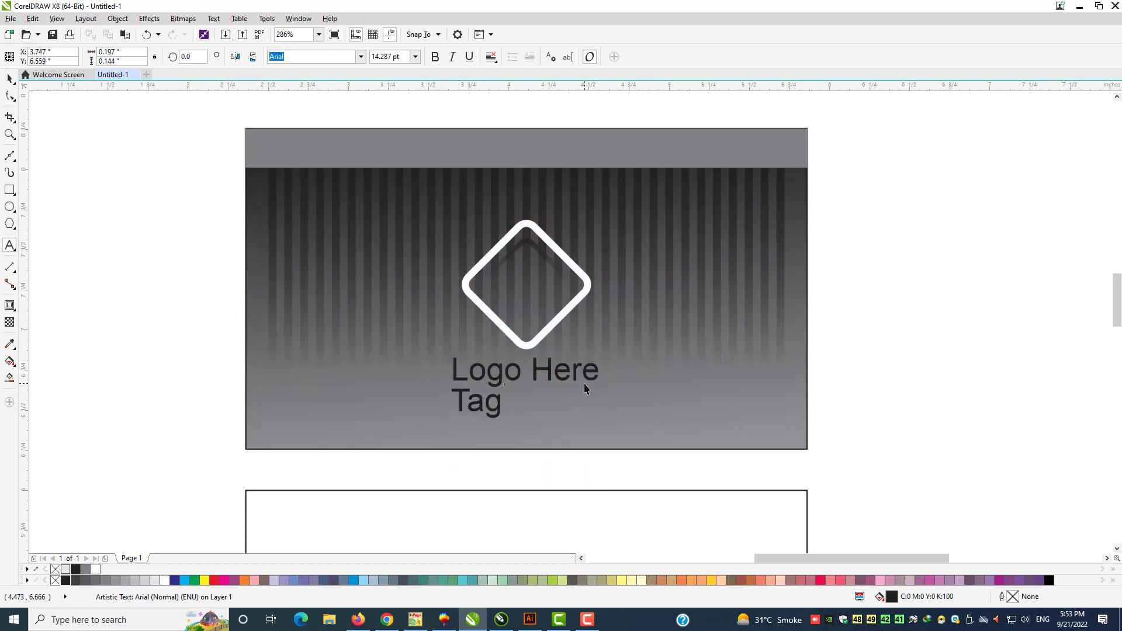
{"action": "type", "text": " Line or Slogan"}
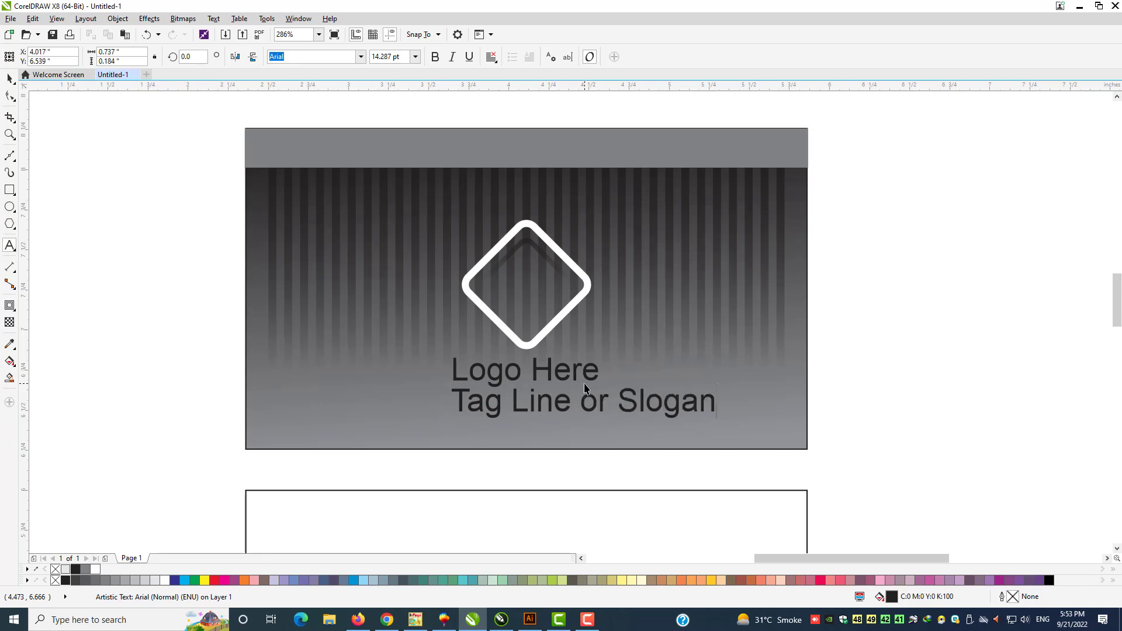
- Center the tagline under the diamond at a size narrower than "Logo Here" and fill both text lines white
{"action": "key", "text": "ctrl+space"}
{"action": "left_click", "coordinate": [565, 314], "text": "shift"}
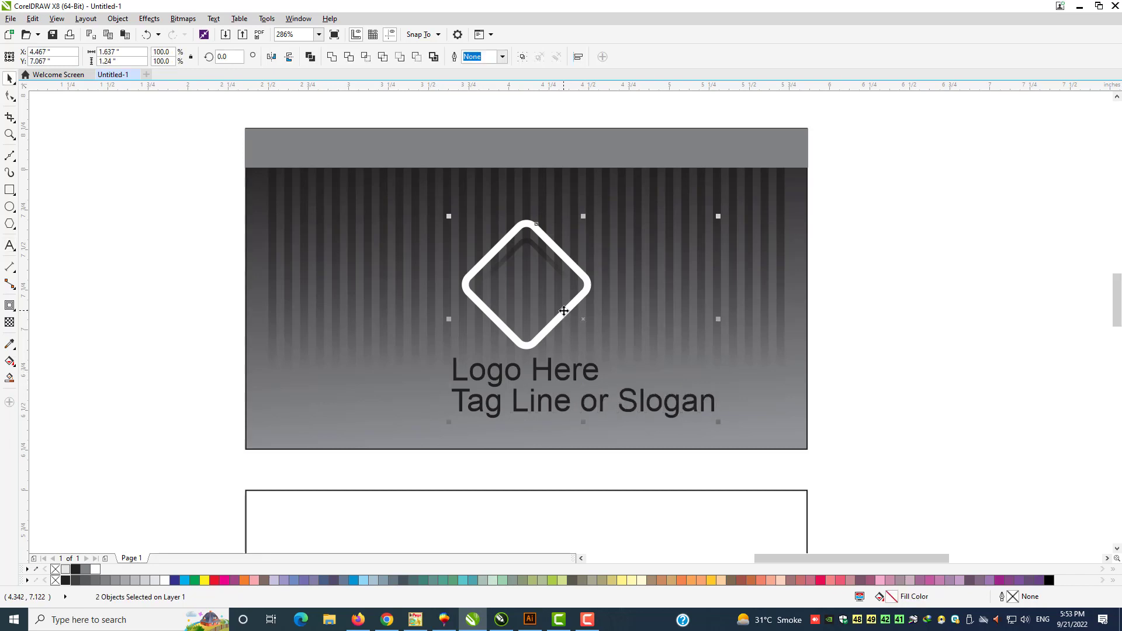
{"action": "key", "text": "c"}
{"action": "left_click", "coordinate": [638, 397]}
{"action": "left_click_drag", "start_coordinate": [660, 421], "coordinate": [551, 376]}
{"action": "left_click", "coordinate": [551, 374], "text": "shift"}
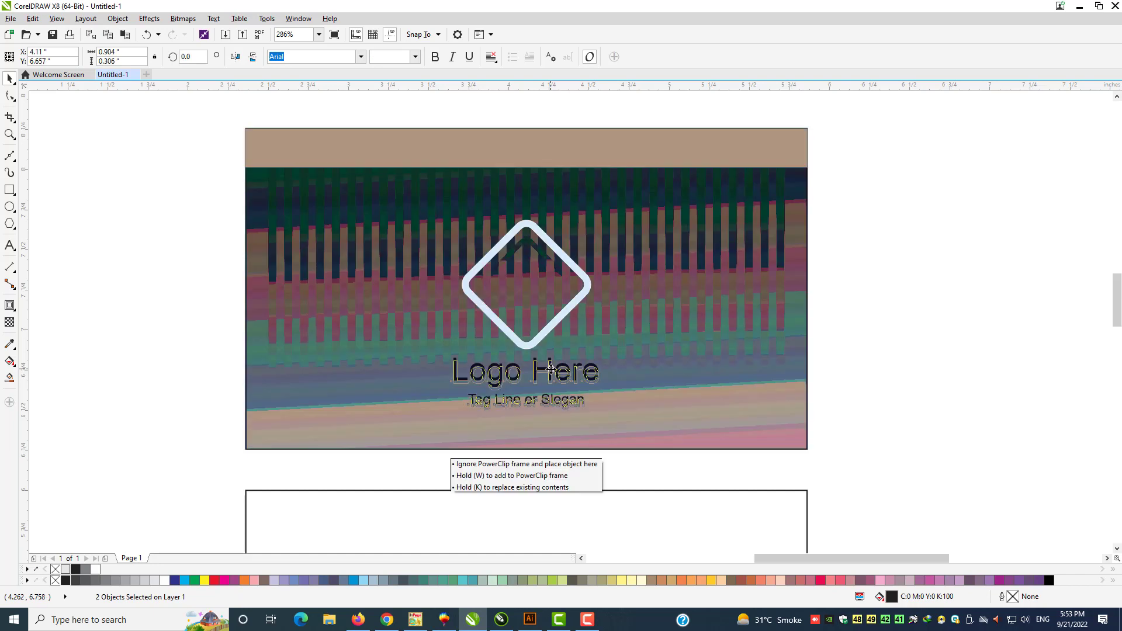
{"action": "left_click", "coordinate": [168, 453]}
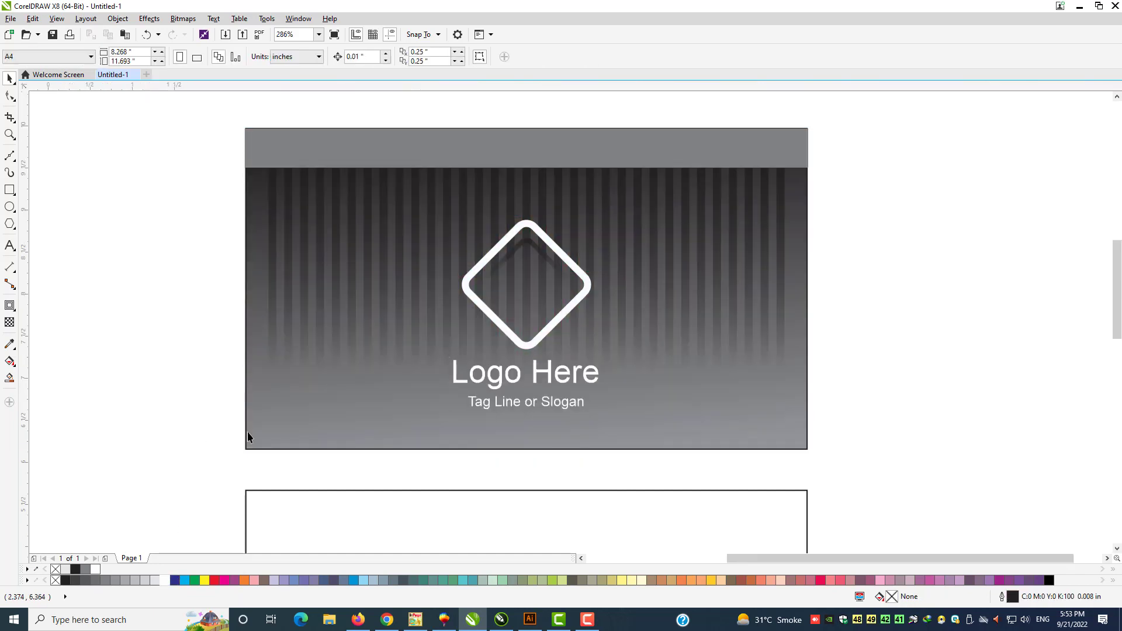
- Draw a rectangle about 2.28 by 1.26 inches on the blank second card, aligned to its left edge and centered vertically
{"action": "scroll", "coordinate": [247, 431], "scroll_direction": "down", "scroll_amount": 3}
{"action": "left_click_drag", "start_coordinate": [241, 276], "coordinate": [625, 591]}
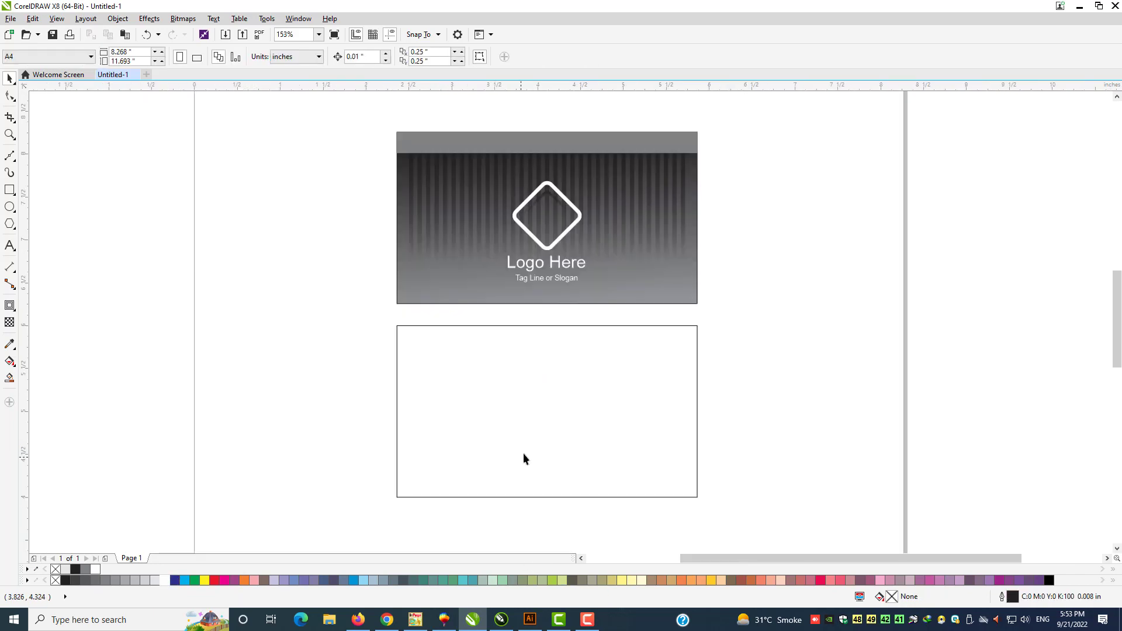
{"action": "left_click", "coordinate": [558, 411]}
{"action": "left_click", "coordinate": [222, 329]}
{"action": "key", "text": "F6"}
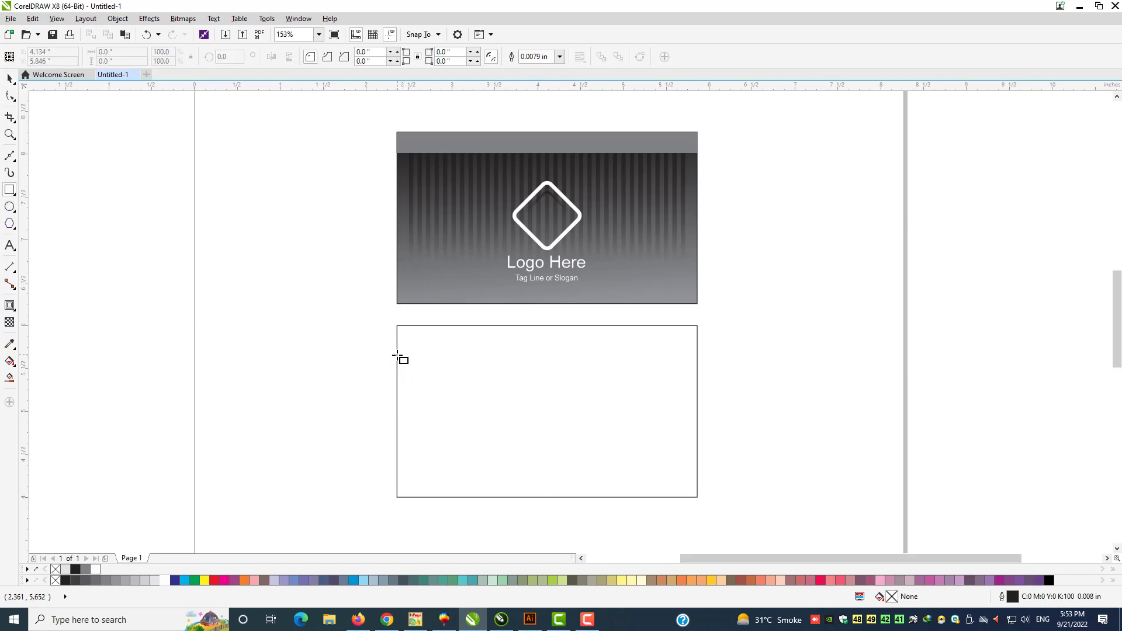
{"action": "left_click_drag", "start_coordinate": [397, 352], "coordinate": [593, 461]}
{"action": "key", "text": "space"}
{"action": "left_click", "coordinate": [632, 428], "text": "shift"}
{"action": "key", "text": "e"}
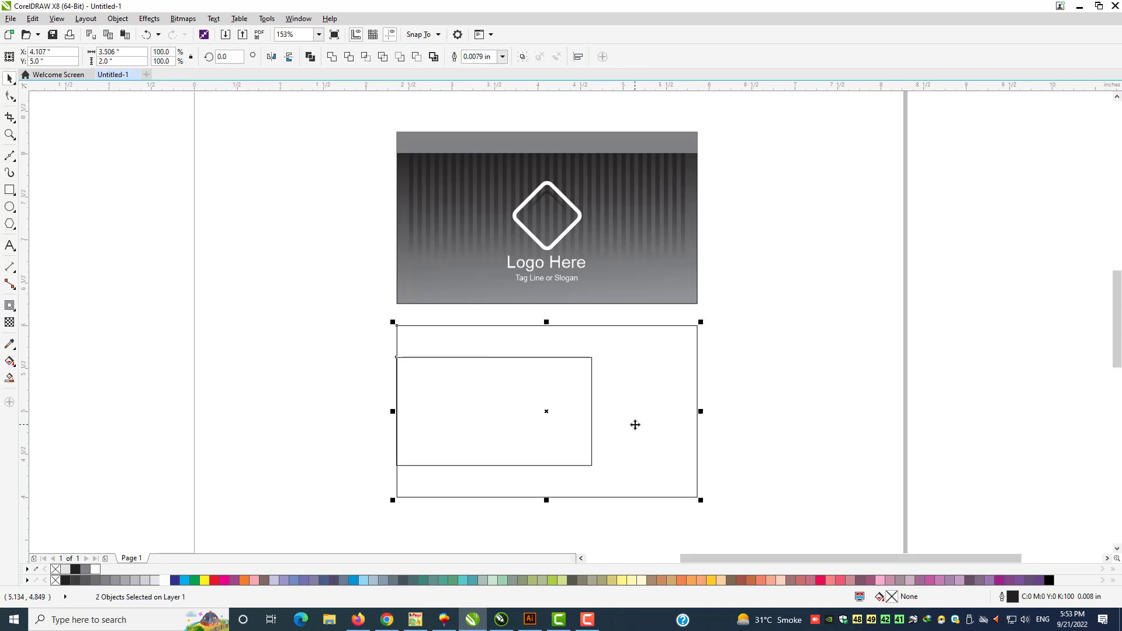
{"action": "key", "text": "l"}
{"action": "left_click", "coordinate": [635, 423], "text": "shift"}
{"action": "left_click", "coordinate": [639, 423]}
- Convert the smaller rectangle on the second card to curves for node editing
{"action": "key", "text": "F2"}
{"action": "left_click_drag", "start_coordinate": [351, 282], "coordinate": [796, 530]}
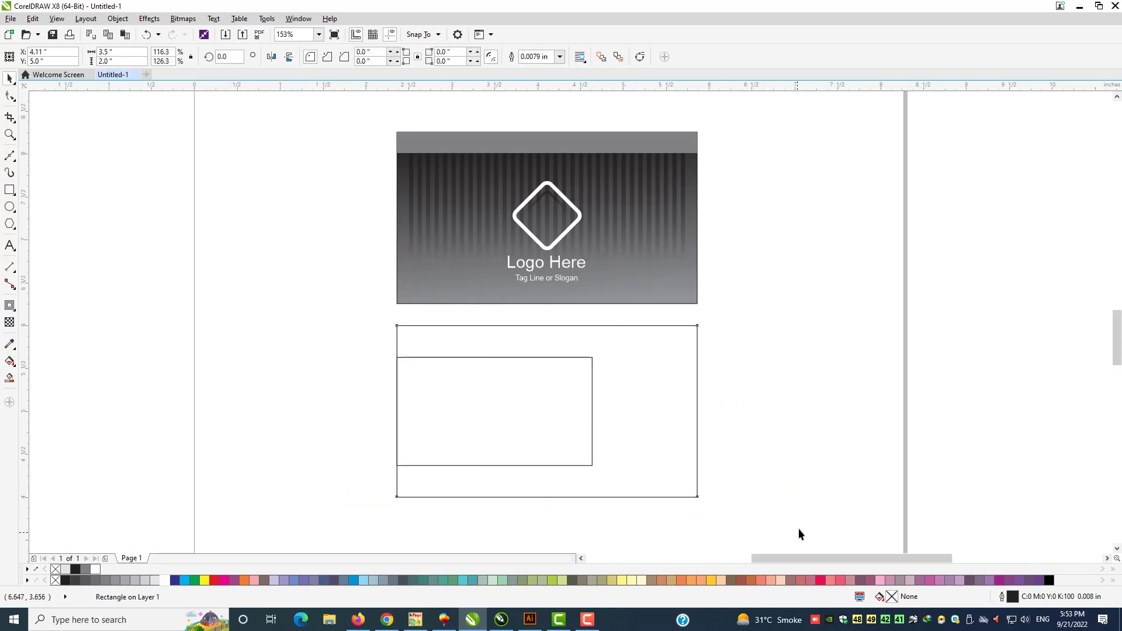
{"action": "left_click", "coordinate": [514, 355]}
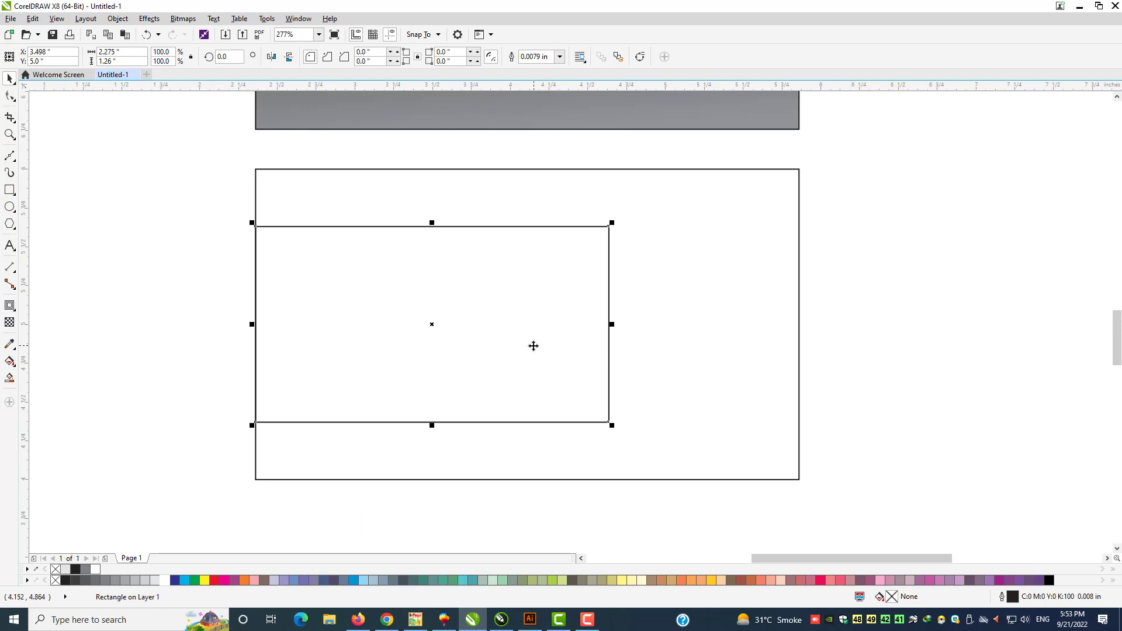
{"action": "left_click", "coordinate": [533, 347]}
{"action": "left_click", "coordinate": [10, 97]}
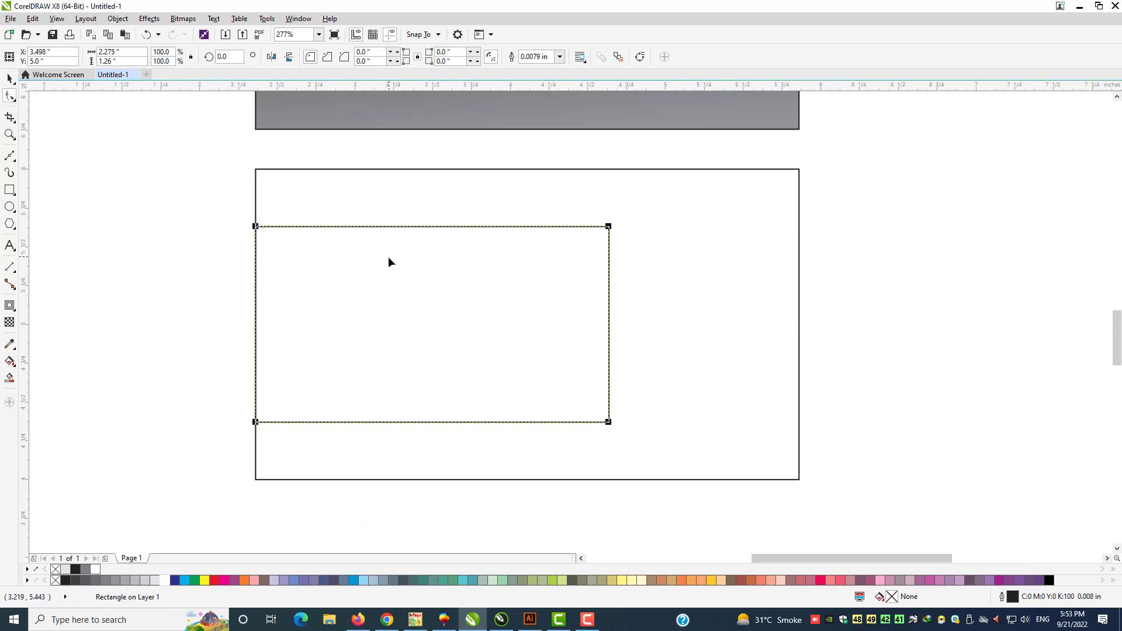
{"action": "right_click", "coordinate": [389, 258]}
{"action": "left_click", "coordinate": [436, 297]}
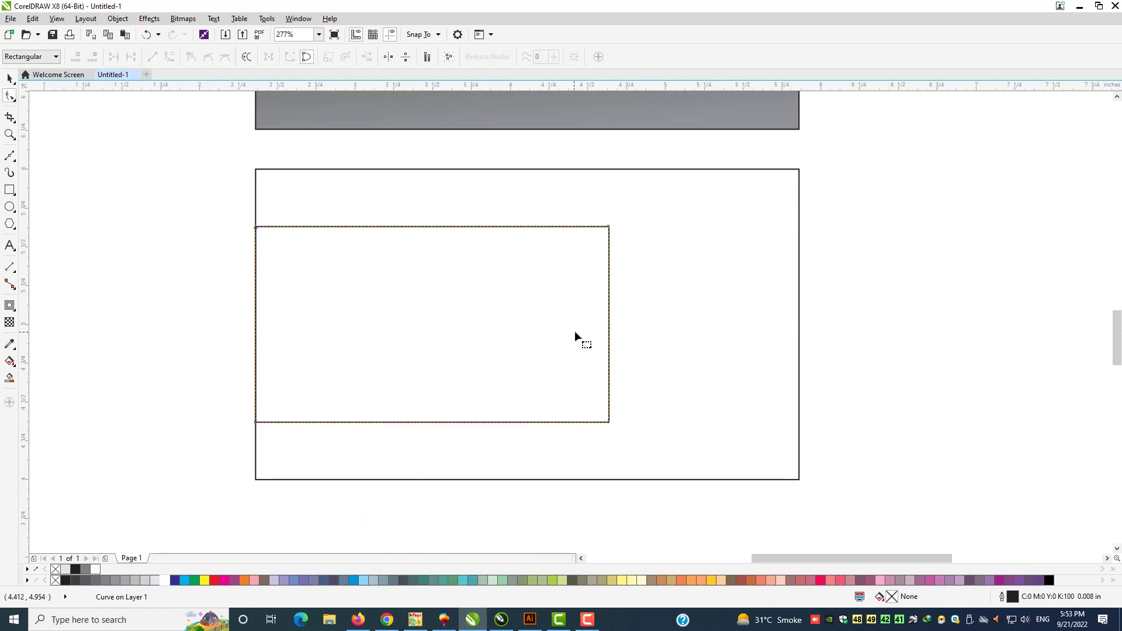
- Add a node midway on the smaller rectangle's right edge and shape that side into an arrow point, about 2.15 inches wide overall
{"action": "double_click", "coordinate": [609, 327]}
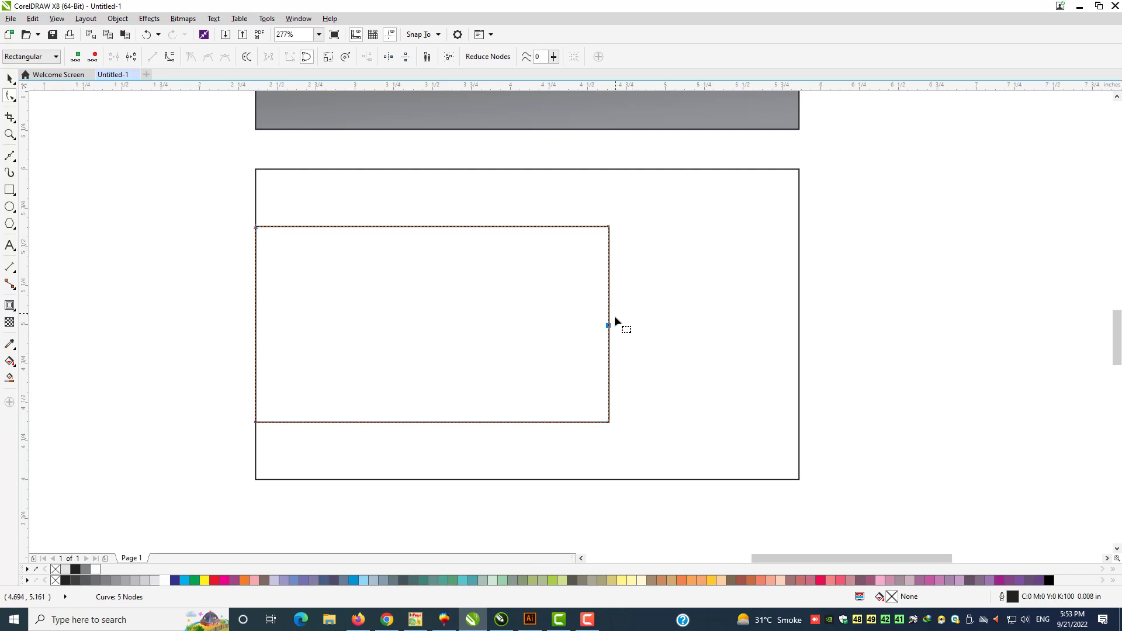
{"action": "mouse_move", "coordinate": [614, 326]}
{"action": "left_mouse_down"}
{"action": "mouse_move", "coordinate": [674, 326]}
{"action": "mouse_move", "coordinate": [581, 325]}
{"action": "mouse_move", "coordinate": [592, 325]}
{"action": "left_mouse_up"}
{"action": "key", "text": "space"}
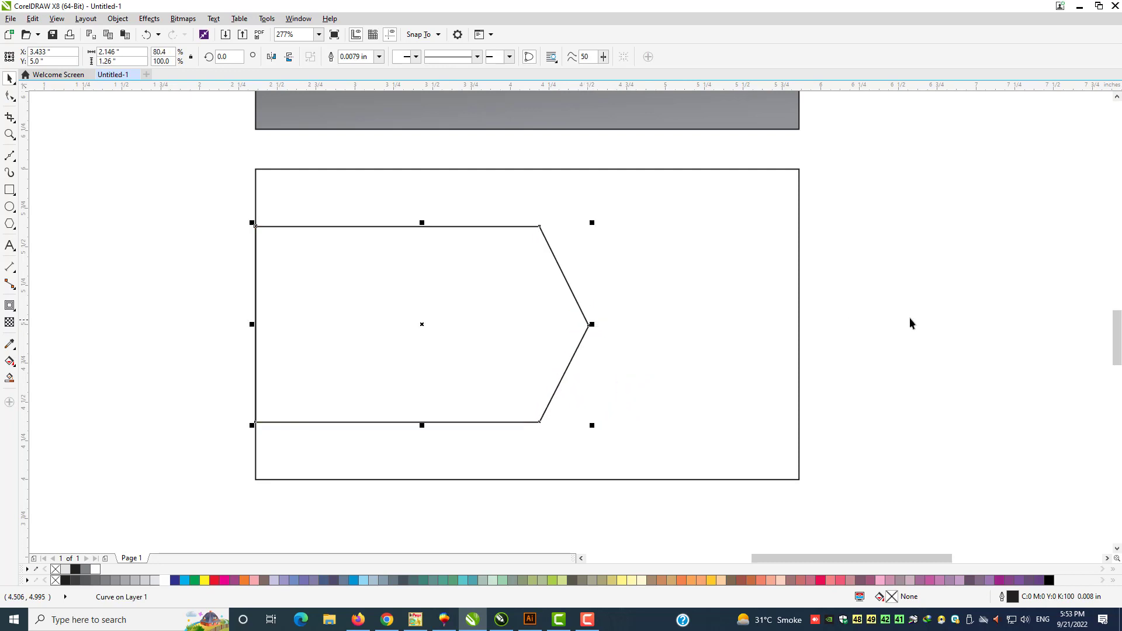
{"action": "left_click", "coordinate": [910, 319]}
- Copy the logo card's striped gradient background and align the copy exactly over the second card
{"action": "scroll", "coordinate": [867, 324], "scroll_direction": "down", "scroll_amount": 2}
{"action": "key", "text": "F2"}
{"action": "left_click_drag", "start_coordinate": [645, 399], "coordinate": [879, 170]}
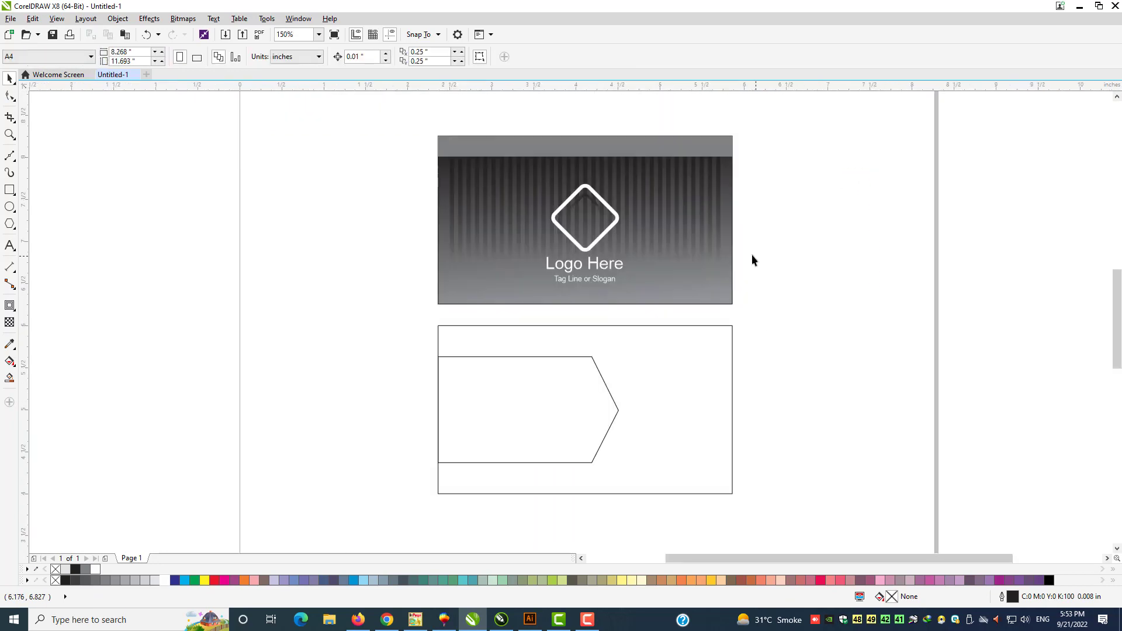
{"action": "left_click", "coordinate": [711, 217]}
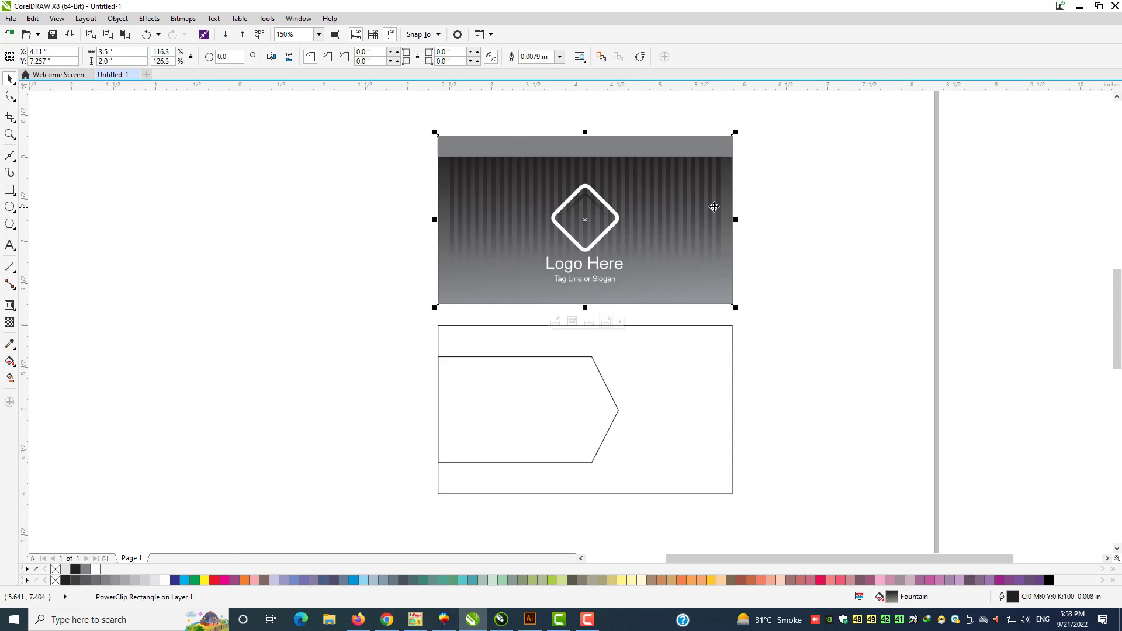
{"action": "left_click_drag", "start_coordinate": [713, 206], "coordinate": [712, 253]}
{"action": "right_click", "coordinate": [711, 253]}
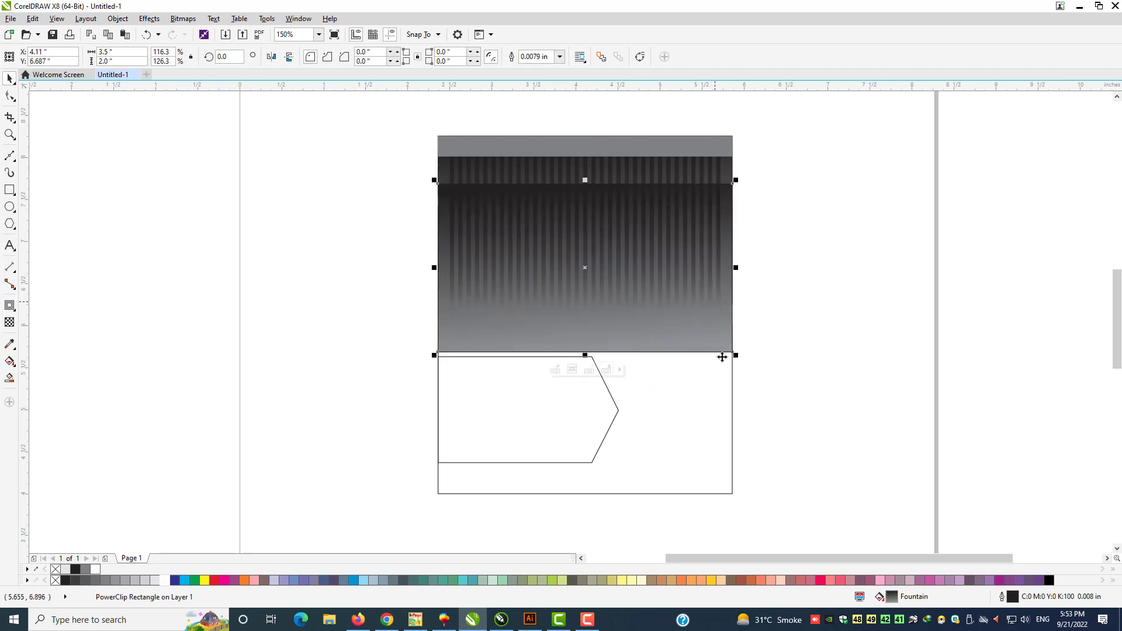
{"action": "left_click", "coordinate": [716, 376], "text": "shift"}
{"action": "key", "text": "e"}
{"action": "left_click", "coordinate": [696, 395]}
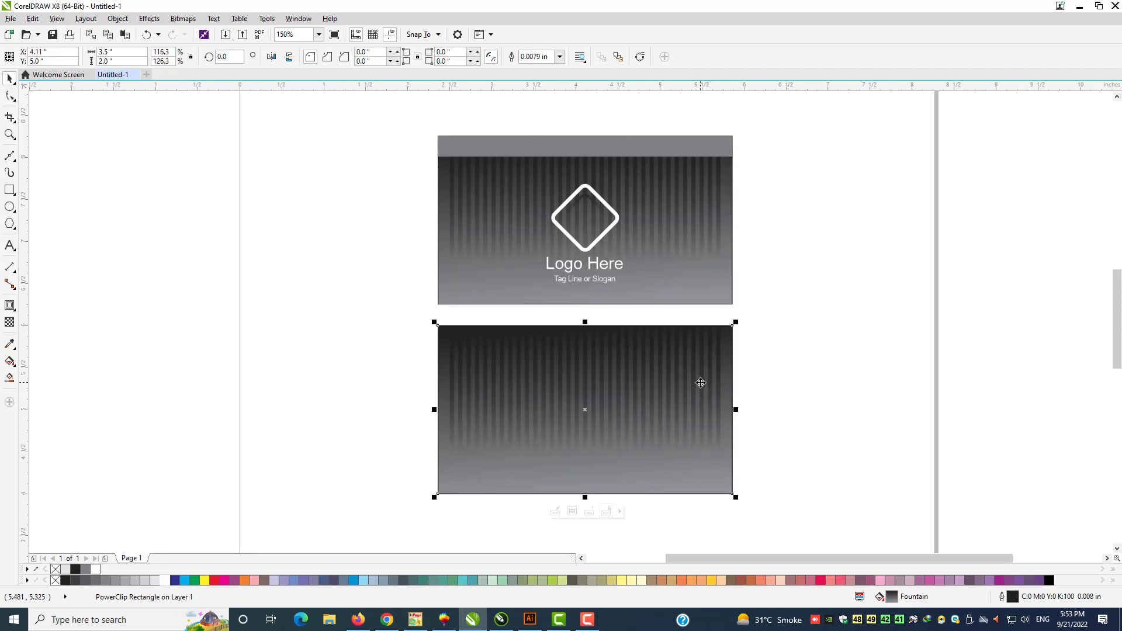
- Send the copied striped background behind the arrow shape and delete the original blank card rectangle
{"action": "key", "text": "shift+Page_Down"}
{"action": "left_click", "coordinate": [696, 445]}
{"action": "key", "text": "Delete"}
- Recolor the second card's background white and fill its stripes with 10% black, without outlines
{"action": "left_click", "coordinate": [708, 405]}
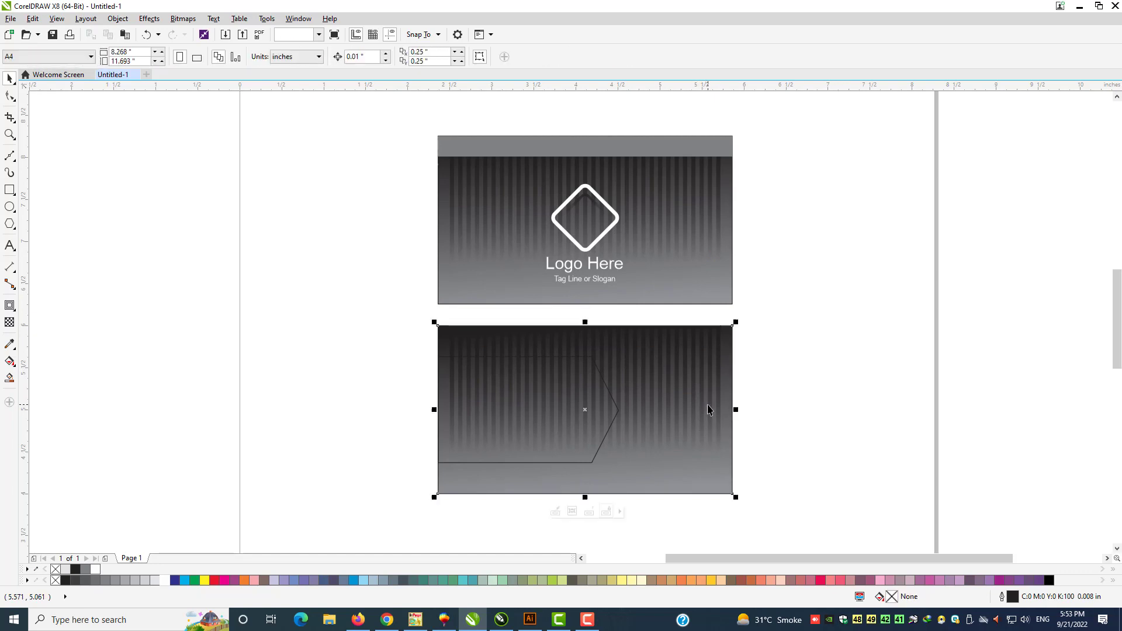
{"action": "left_click", "coordinate": [650, 400], "text": "ctrl"}
{"action": "left_click", "coordinate": [155, 581]}
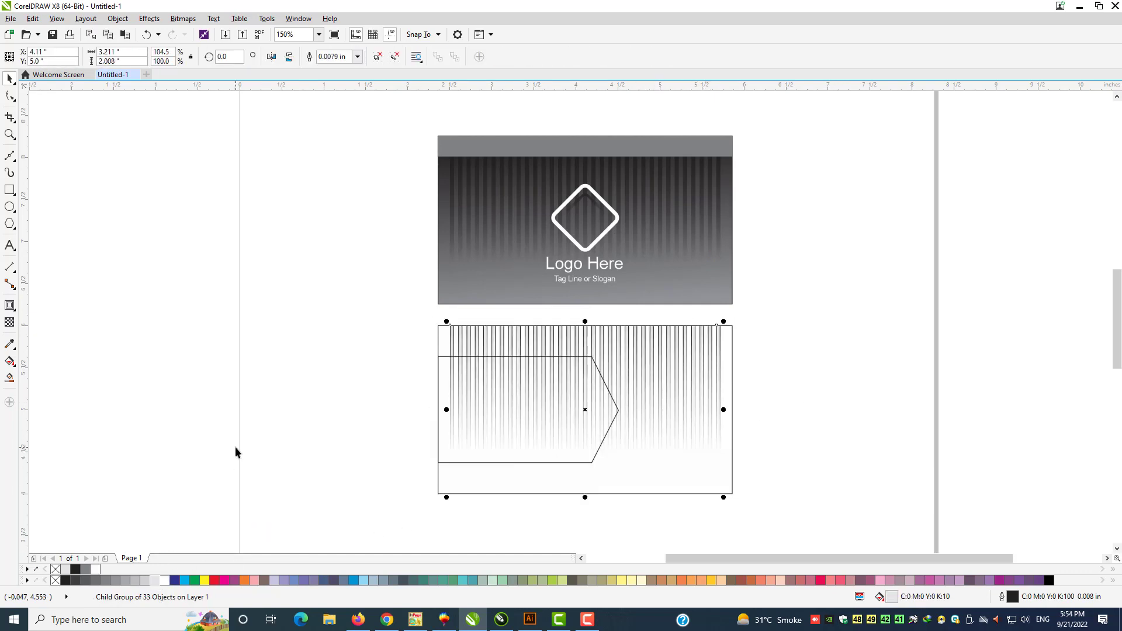
{"action": "right_click", "coordinate": [57, 581]}
{"action": "left_click", "coordinate": [236, 446]}
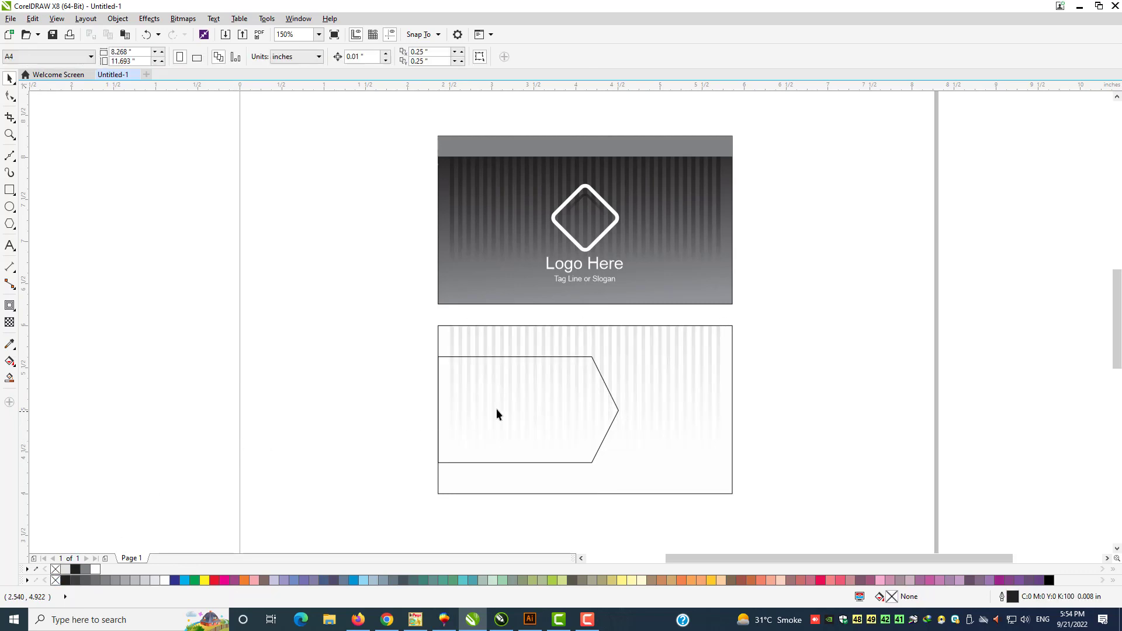
- Copy the logo card's dark gradient fill onto the arrow shape and remove the shape's outline
{"action": "left_click", "coordinate": [498, 408]}
{"action": "key", "text": "F2"}
{"action": "left_click_drag", "start_coordinate": [440, 151], "coordinate": [778, 509]}
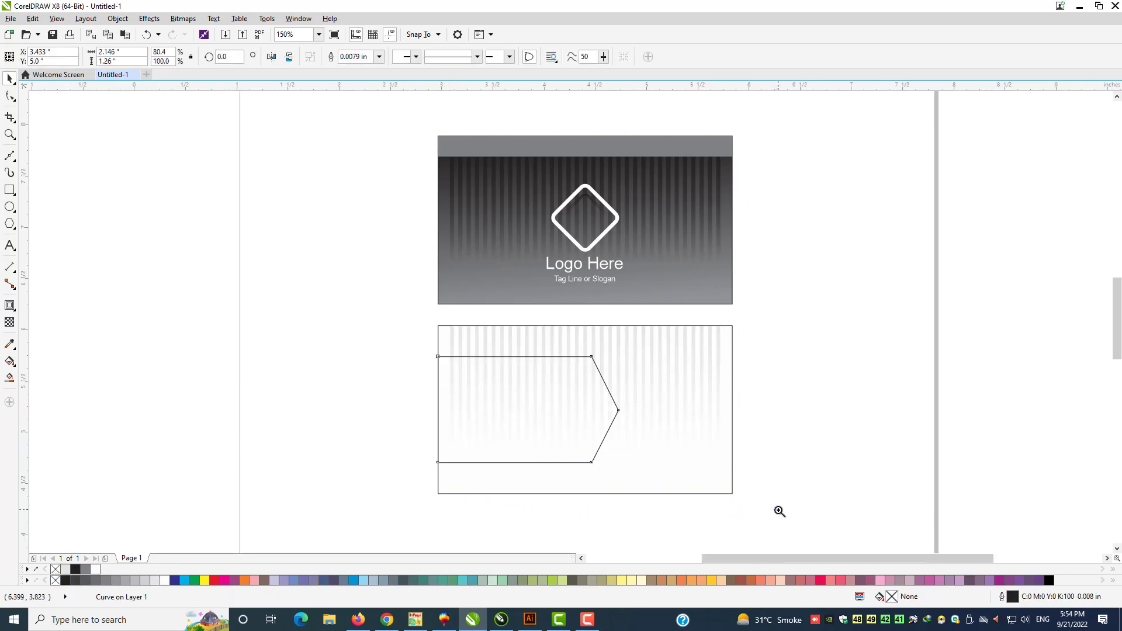
{"action": "key", "text": "alt+e"}
{"action": "key", "text": "m"}
{"action": "left_click", "coordinate": [577, 335]}
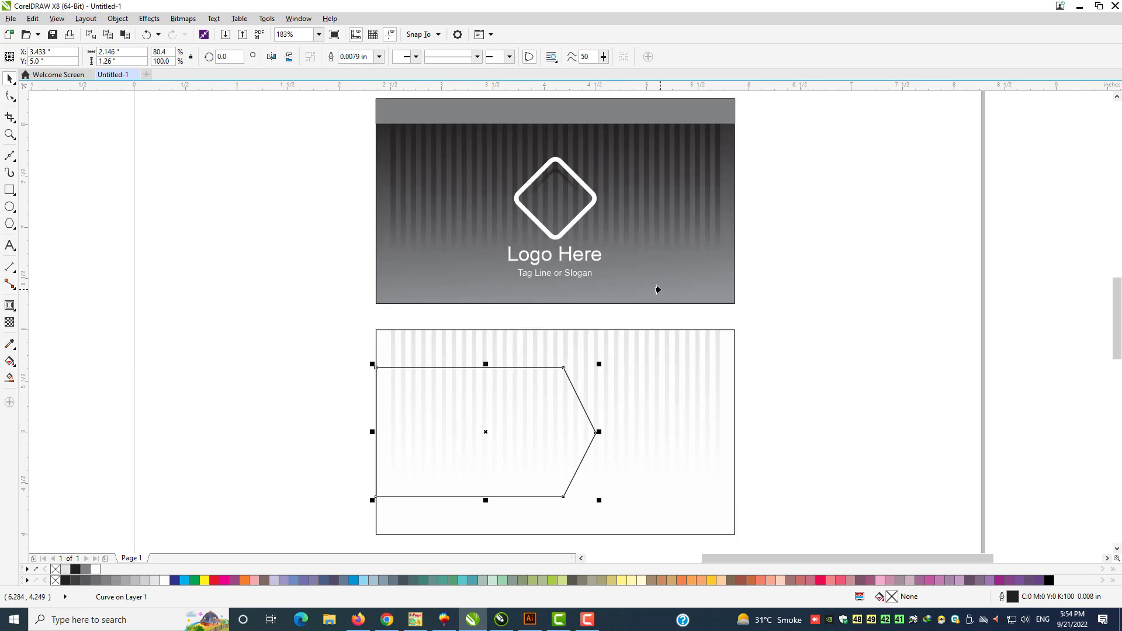
{"action": "left_click", "coordinate": [656, 289]}
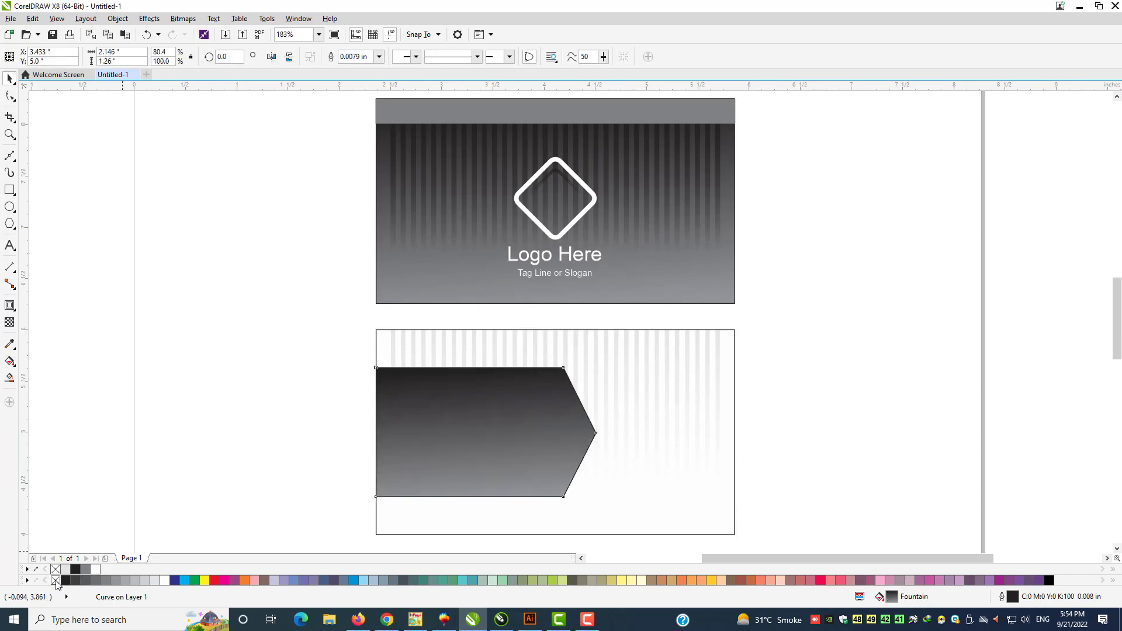
{"action": "key", "text": "Escape"}
- Copy the diamond logo with both text lines beside the arrow point, group the copy and shrink it to about 0.61 by 0.8 inches
{"action": "mouse_move", "coordinate": [783, 129]}
{"action": "left_mouse_down"}
{"action": "mouse_move", "coordinate": [543, 282]}
{"action": "mouse_move", "coordinate": [503, 290]}
{"action": "mouse_move", "coordinate": [646, 488]}
{"action": "left_mouse_up"}
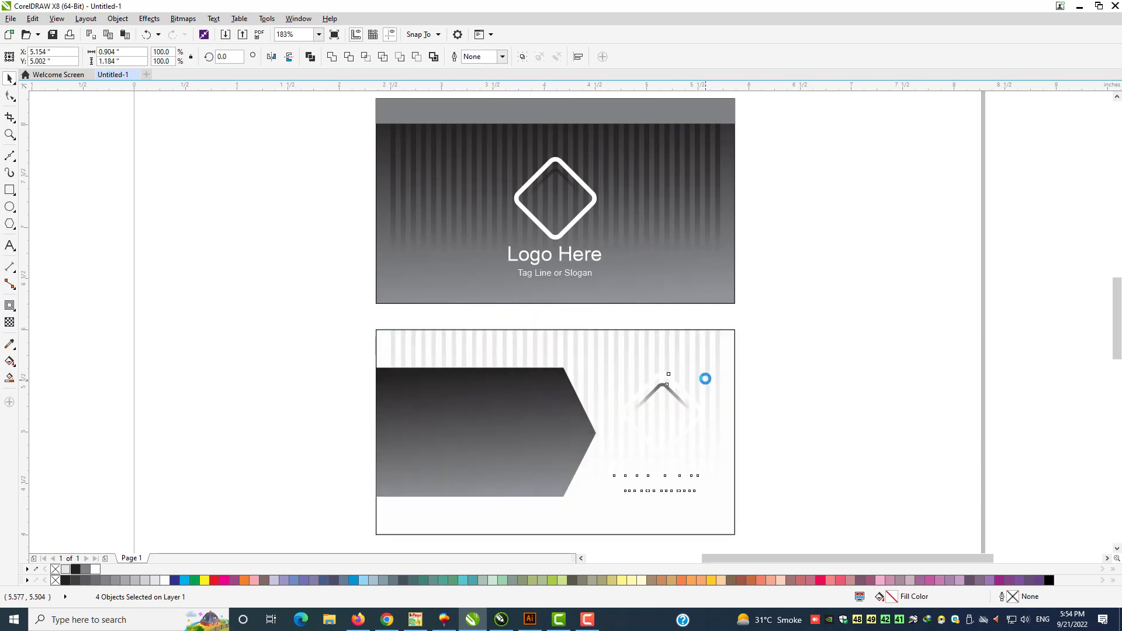
{"action": "key", "text": "ctrl+g"}
{"action": "left_click_drag", "start_coordinate": [713, 368], "coordinate": [698, 390]}
- Center the copied logo group vertically with the arrow shape, color it black and shift it slightly toward the arrow
{"action": "left_click", "coordinate": [515, 435], "text": "shift"}
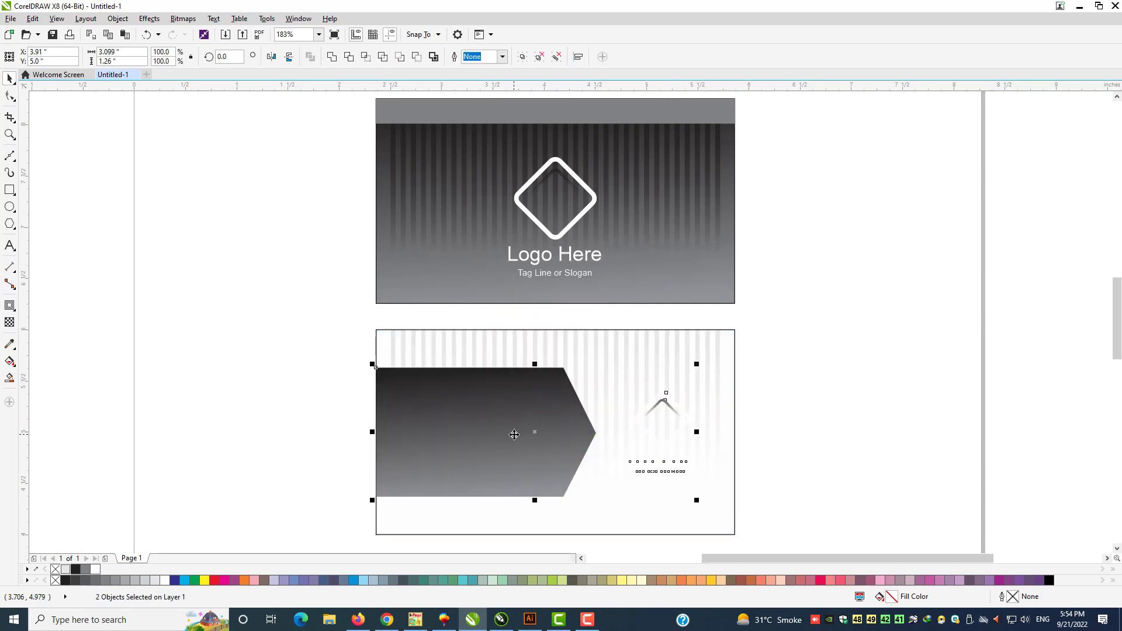
{"action": "left_click", "coordinate": [294, 328]}
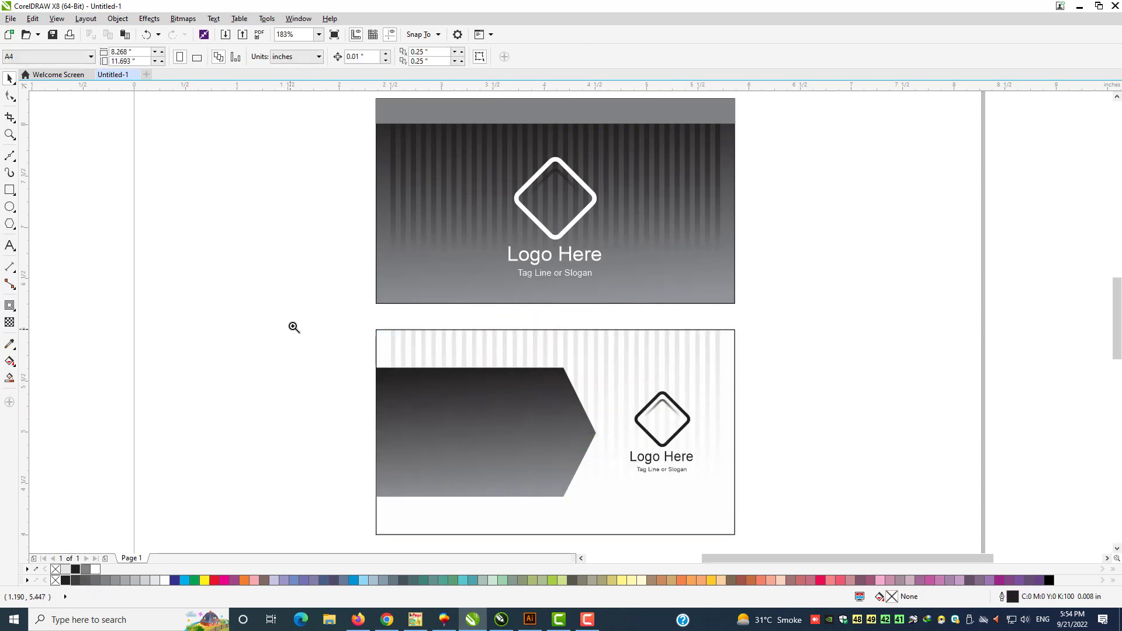
{"action": "left_click_drag", "start_coordinate": [344, 319], "coordinate": [761, 556]}
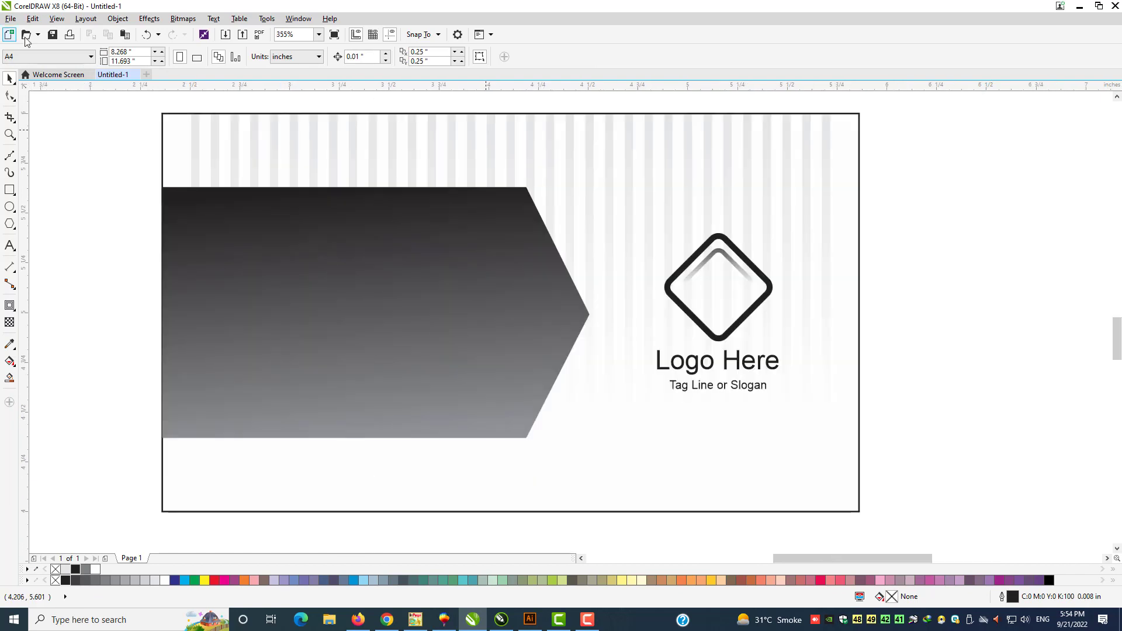
{"action": "left_click_drag", "start_coordinate": [707, 335], "coordinate": [698, 334]}
{"action": "key", "text": "Escape"}
{"action": "scroll", "coordinate": [608, 312], "scroll_direction": "down", "scroll_amount": 1}
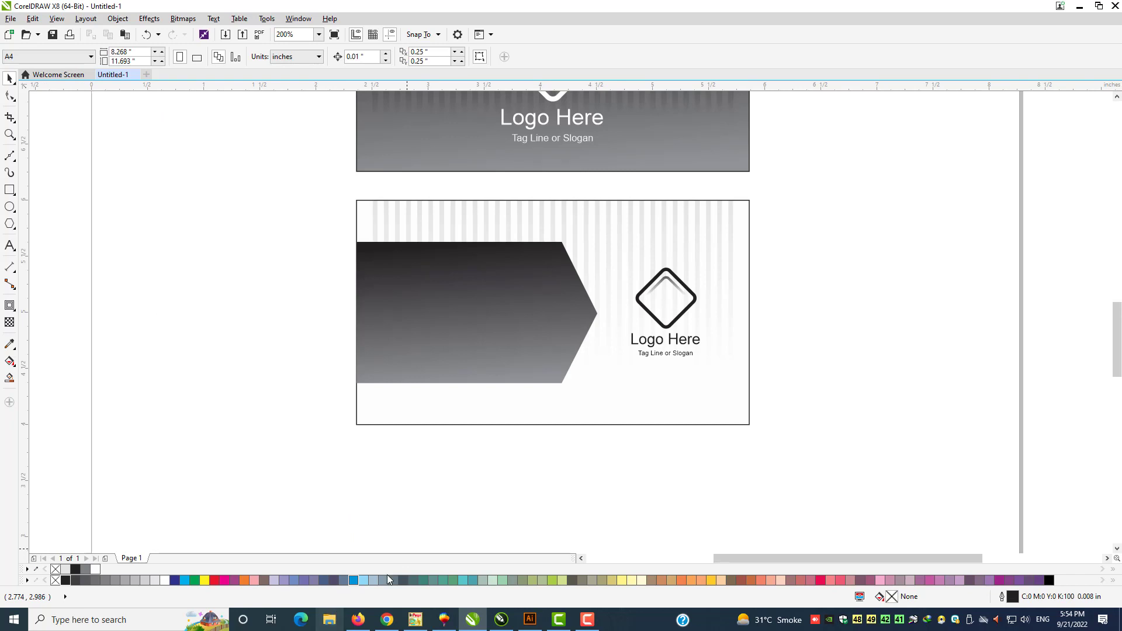
- Copy the Icons file from the Data V. Cards desktop folder and paste its contents into the CorelDRAW document
{"action": "left_click", "coordinate": [1079, 9]}
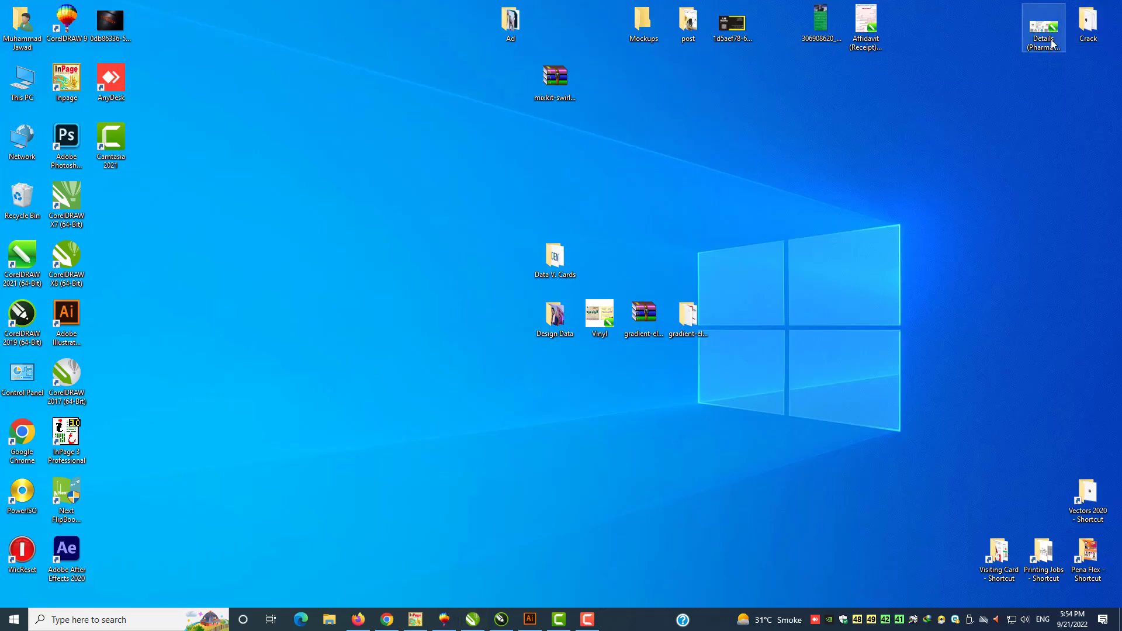
{"action": "double_click", "coordinate": [560, 265]}
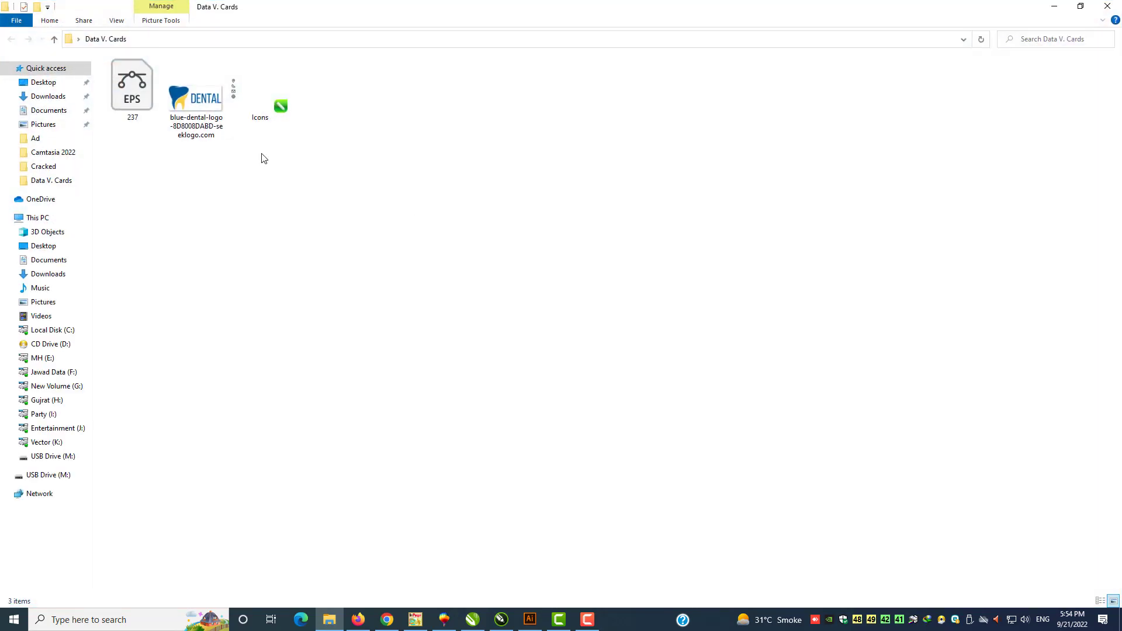
{"action": "left_click", "coordinate": [238, 103]}
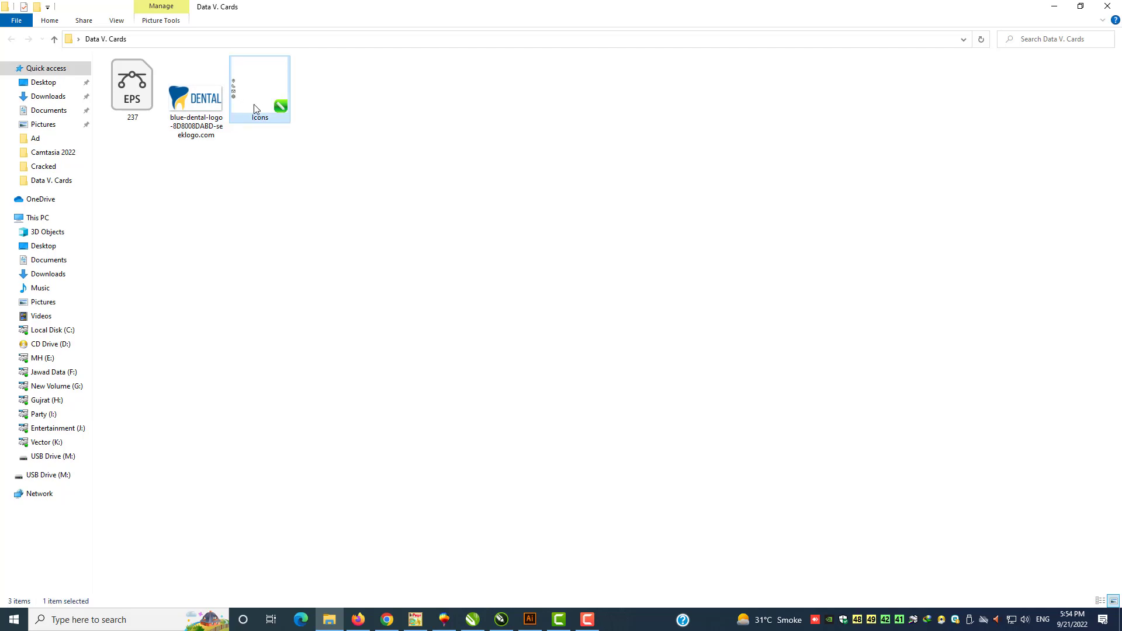
{"action": "right_click", "coordinate": [256, 99]}
{"action": "left_click", "coordinate": [284, 377]}
{"action": "left_click", "coordinate": [473, 619]}
{"action": "right_click", "coordinate": [277, 297]}
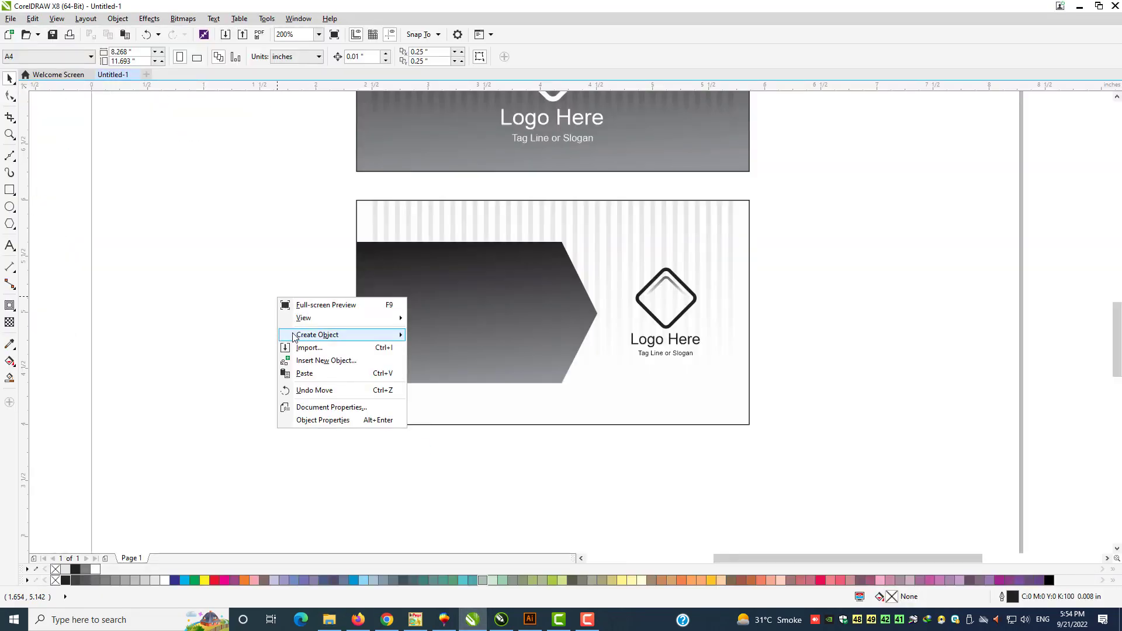
{"action": "left_click", "coordinate": [303, 374]}
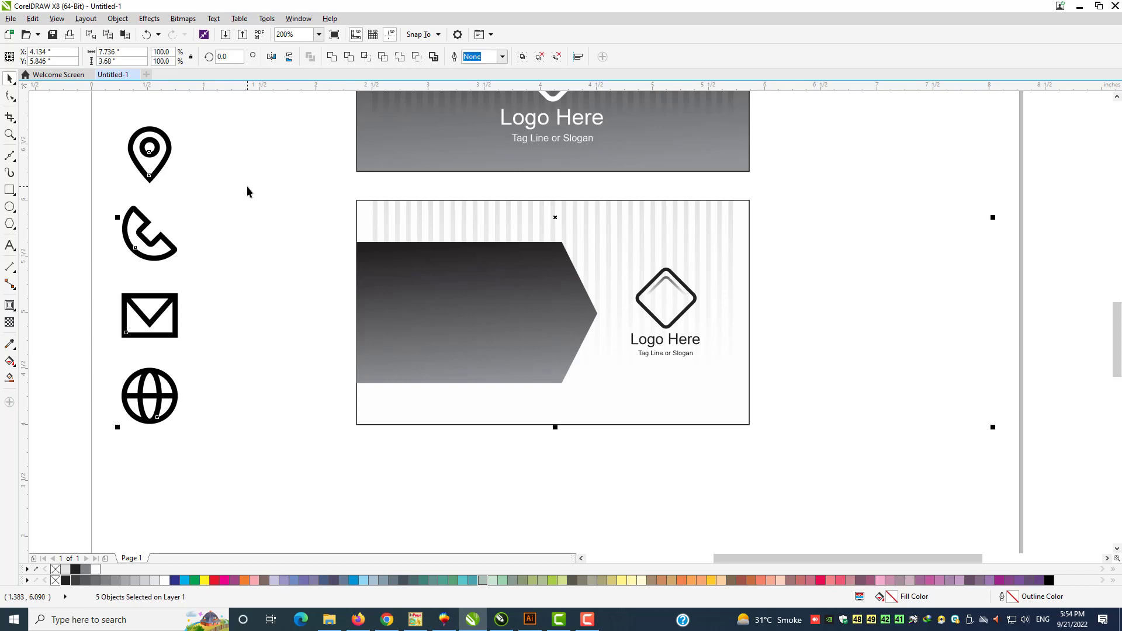
- Group the four contact icons near the arrow shape's left end, vertically centered on it and scaled to about 0.12 by 0.65 inches
{"action": "left_click_drag", "start_coordinate": [201, 113], "coordinate": [163, 190]}
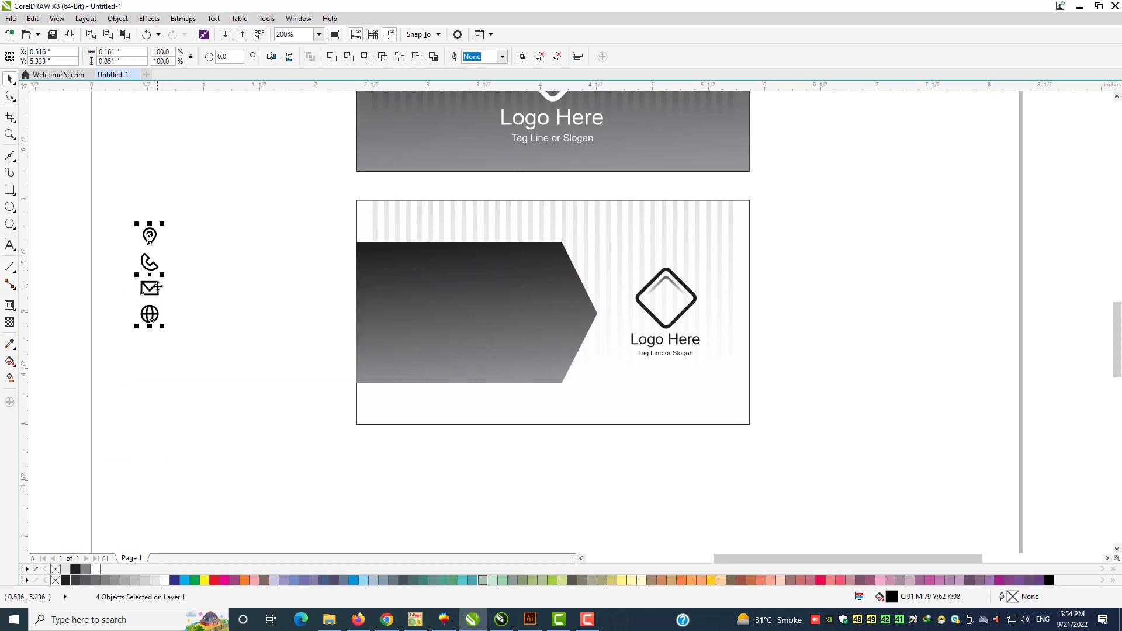
{"action": "left_click_drag", "start_coordinate": [158, 286], "coordinate": [407, 324]}
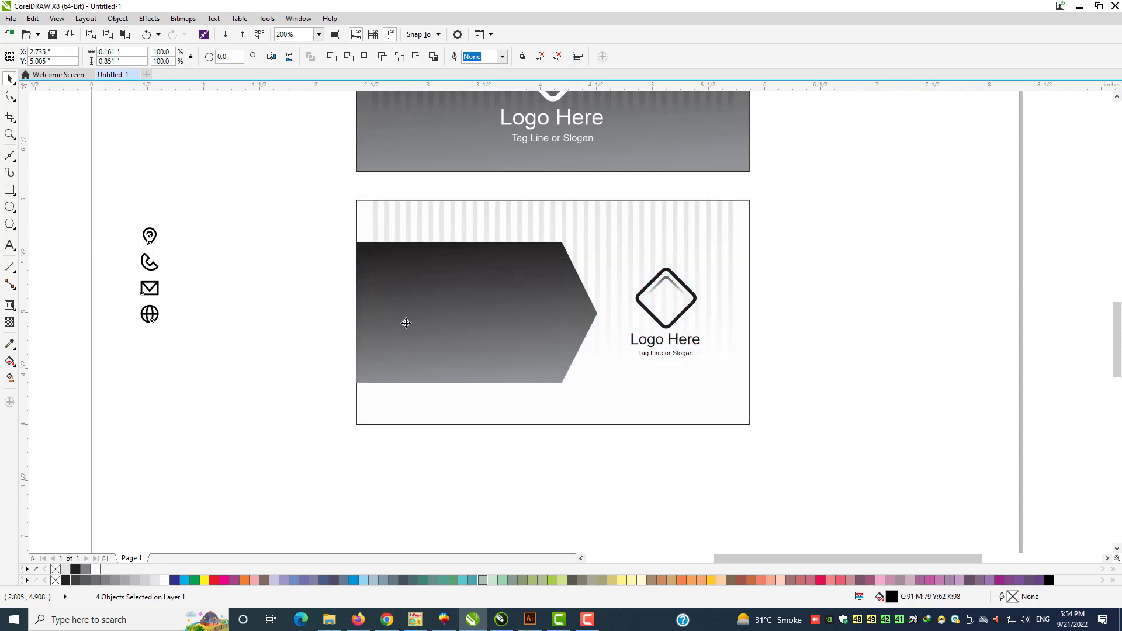
{"action": "key", "text": "ctrl+g"}
{"action": "left_click", "coordinate": [481, 310], "text": "shift"}
{"action": "key", "text": "e"}
{"action": "left_click", "coordinate": [481, 311], "text": "shift"}
{"action": "key", "text": "F2"}
{"action": "left_click_drag", "start_coordinate": [335, 212], "coordinate": [549, 420]}
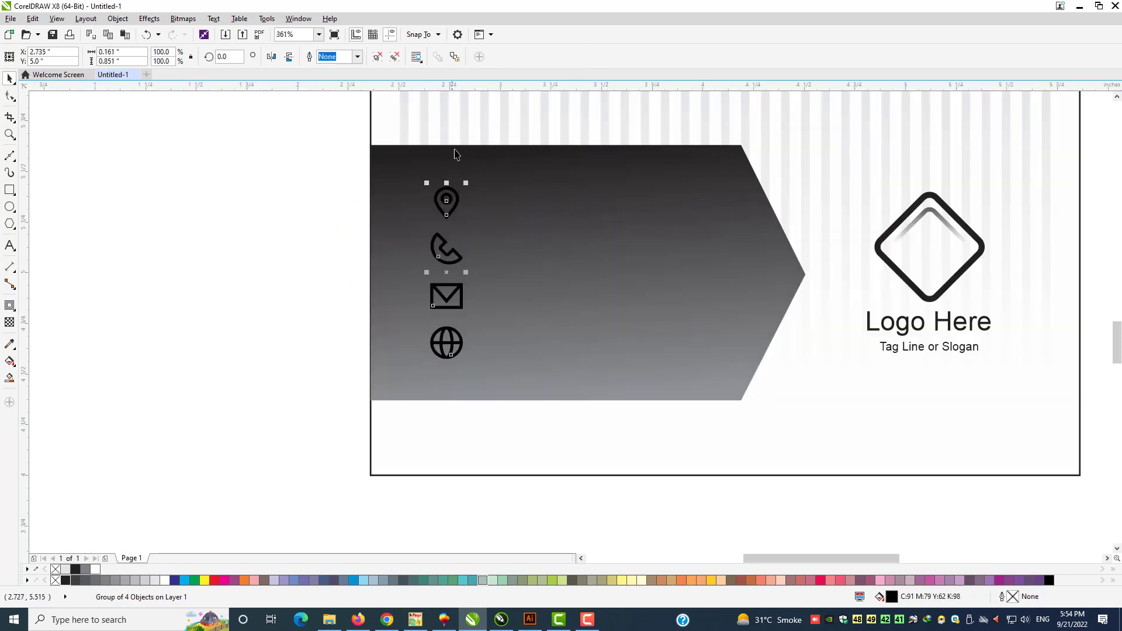
{"action": "left_click_drag", "start_coordinate": [469, 181], "coordinate": [463, 203]}
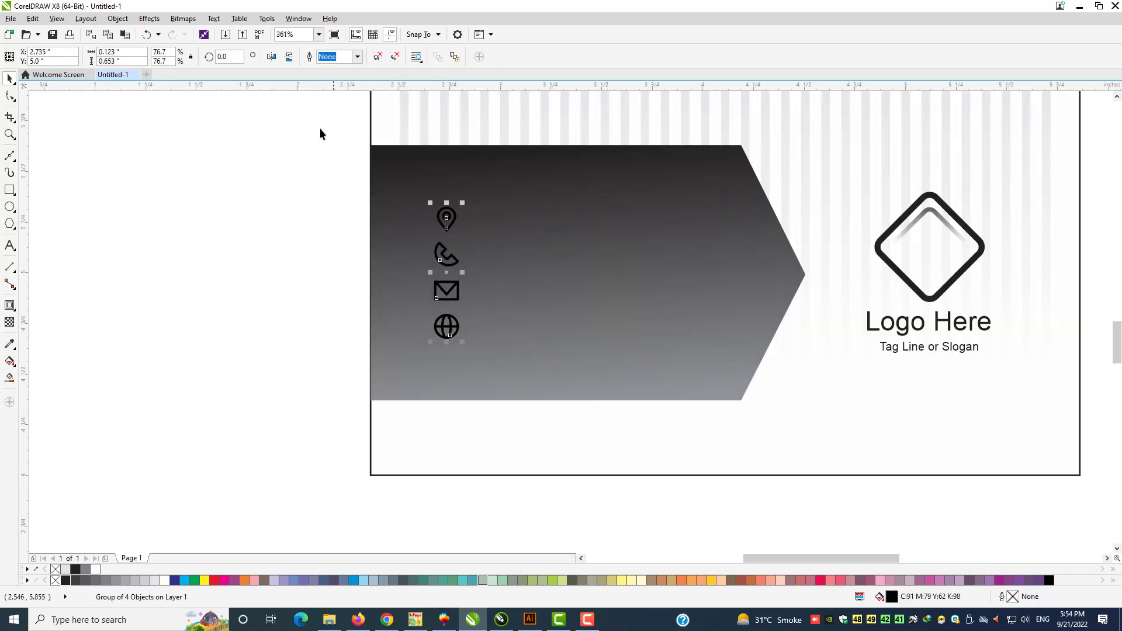
- Ungroup the contact icons and spread them apart vertically by raising the location pin and lowering the globe and envelope
{"action": "key", "text": "ctrl+u"}
{"action": "left_click_drag", "start_coordinate": [325, 162], "coordinate": [512, 244]}
{"action": "left_click_drag", "start_coordinate": [453, 223], "coordinate": [453, 210]}
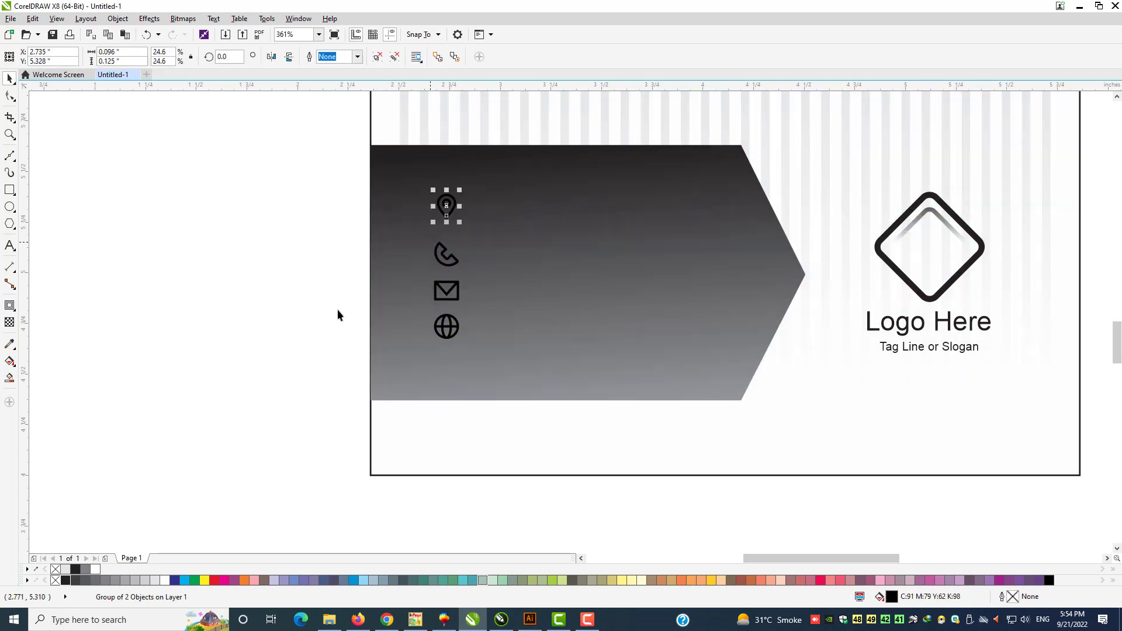
{"action": "left_click_drag", "start_coordinate": [296, 371], "coordinate": [518, 309]}
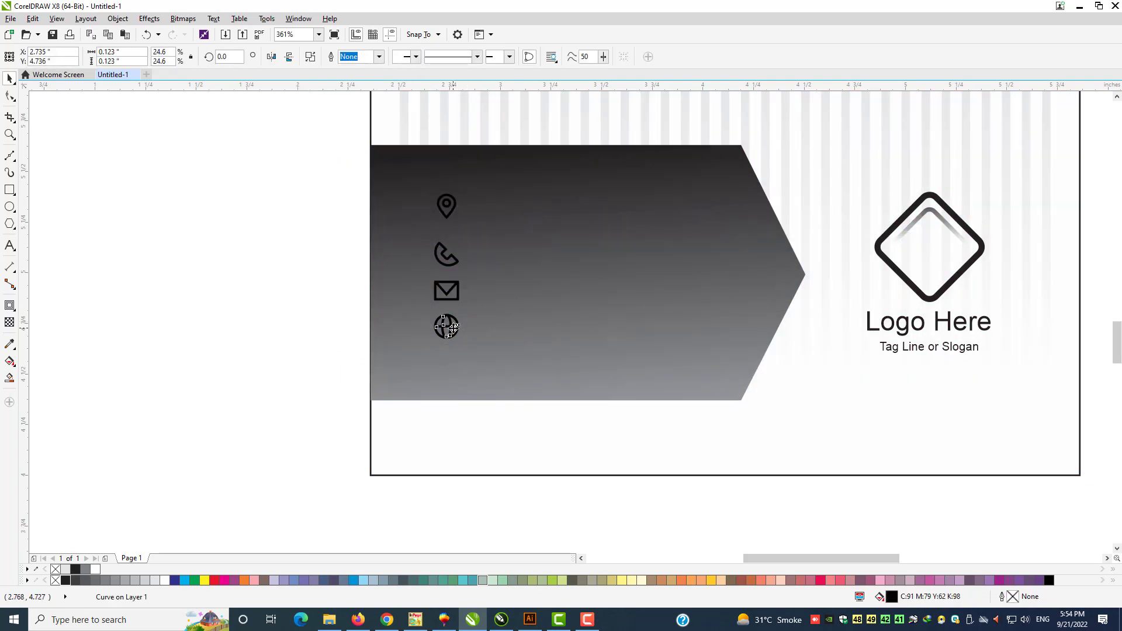
{"action": "left_click_drag", "start_coordinate": [454, 328], "coordinate": [455, 349]}
{"action": "left_click_drag", "start_coordinate": [318, 318], "coordinate": [534, 272]}
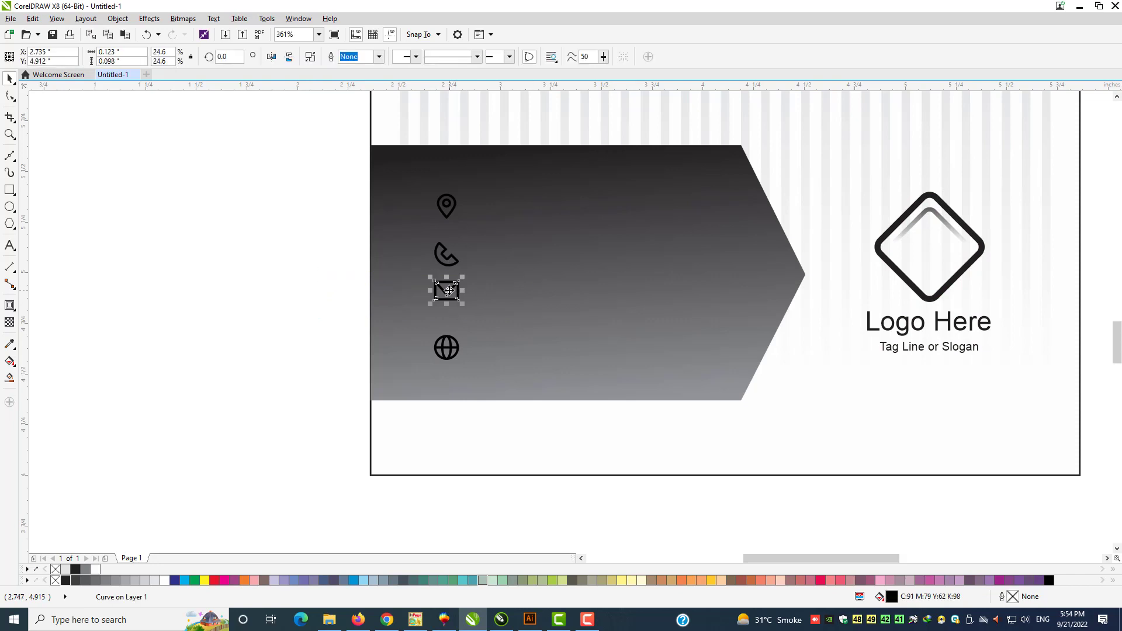
{"action": "left_click_drag", "start_coordinate": [448, 291], "coordinate": [449, 302]}
{"action": "left_click_drag", "start_coordinate": [318, 277], "coordinate": [494, 233]}
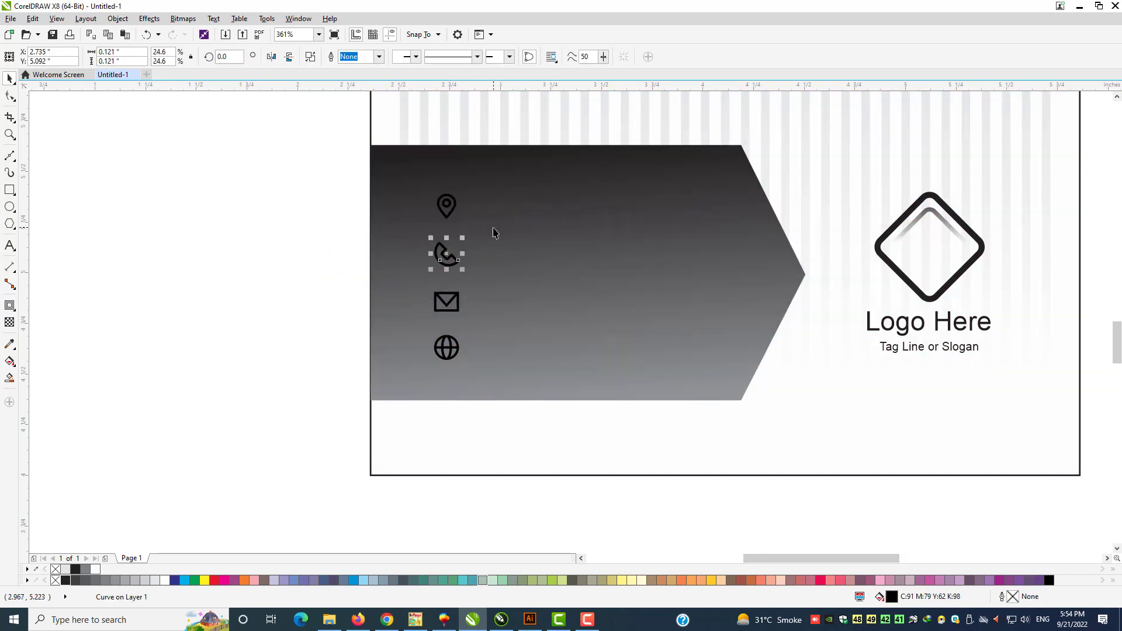
{"action": "left_click", "coordinate": [282, 204]}
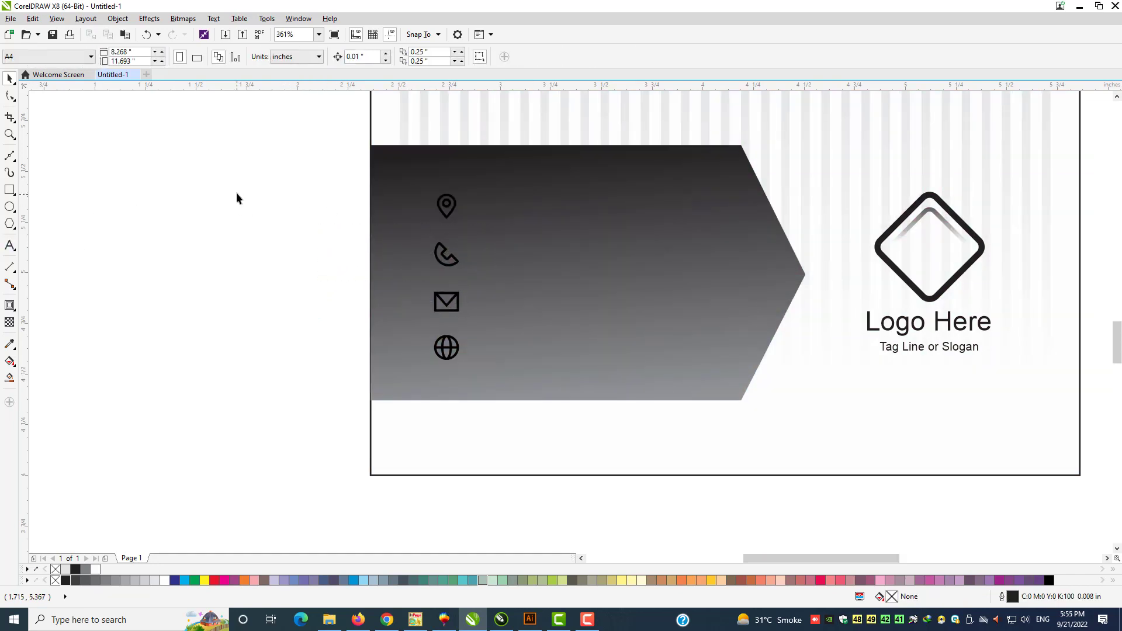
- Fill the four contact icons white and distribute them with equal vertical spacing
{"action": "left_click_drag", "start_coordinate": [326, 164], "coordinate": [497, 387]}
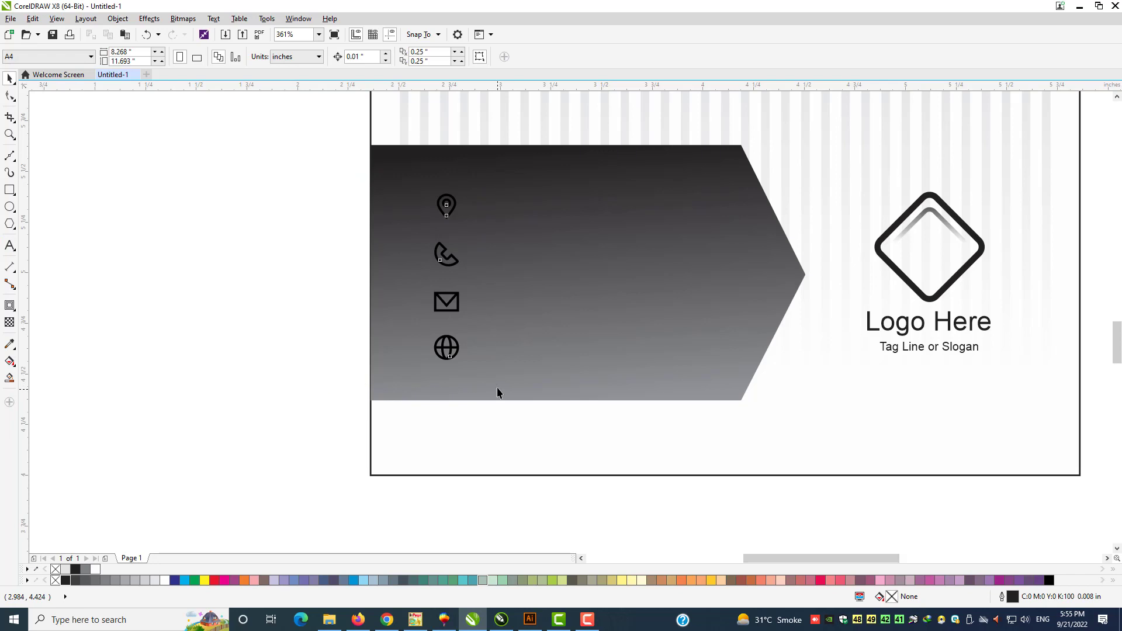
{"action": "left_click", "coordinate": [166, 580]}
{"action": "left_click", "coordinate": [578, 57]}
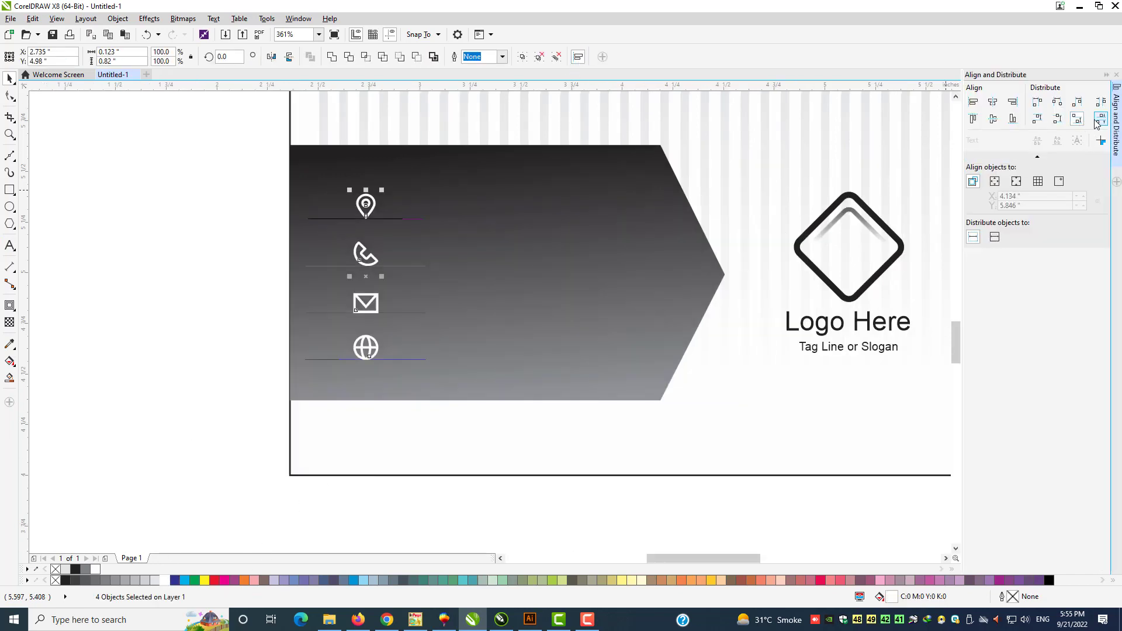
{"action": "left_click", "coordinate": [1098, 122]}
{"action": "left_click", "coordinate": [578, 57]}
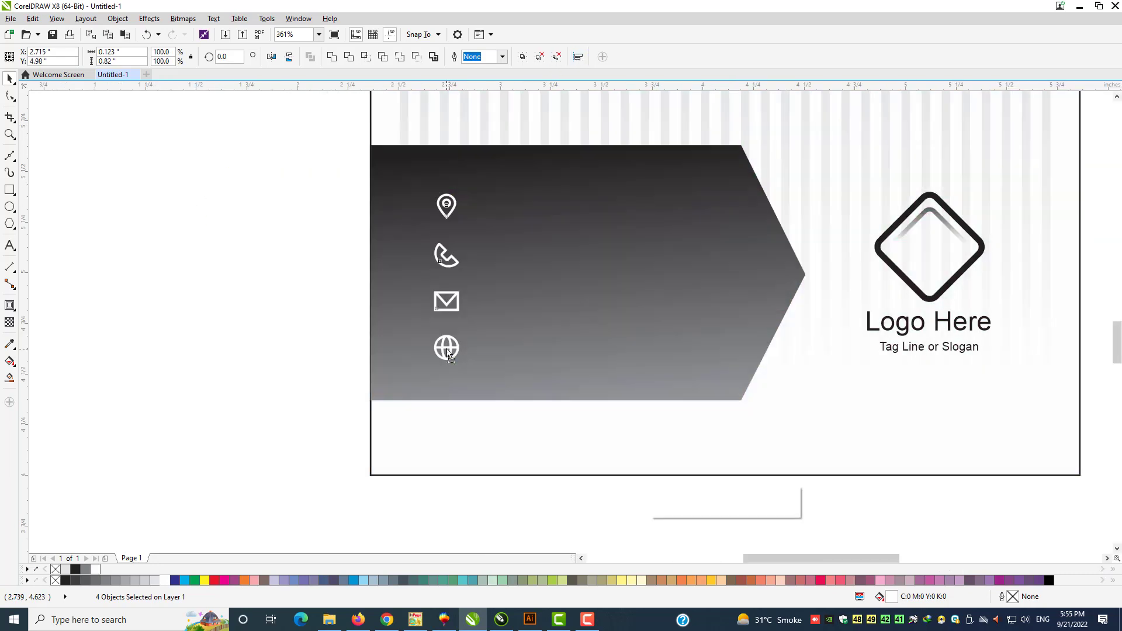
- Ungroup the logo on the light card side and place a white copy of its tag line beside the location pin
{"action": "left_click", "coordinate": [930, 347]}
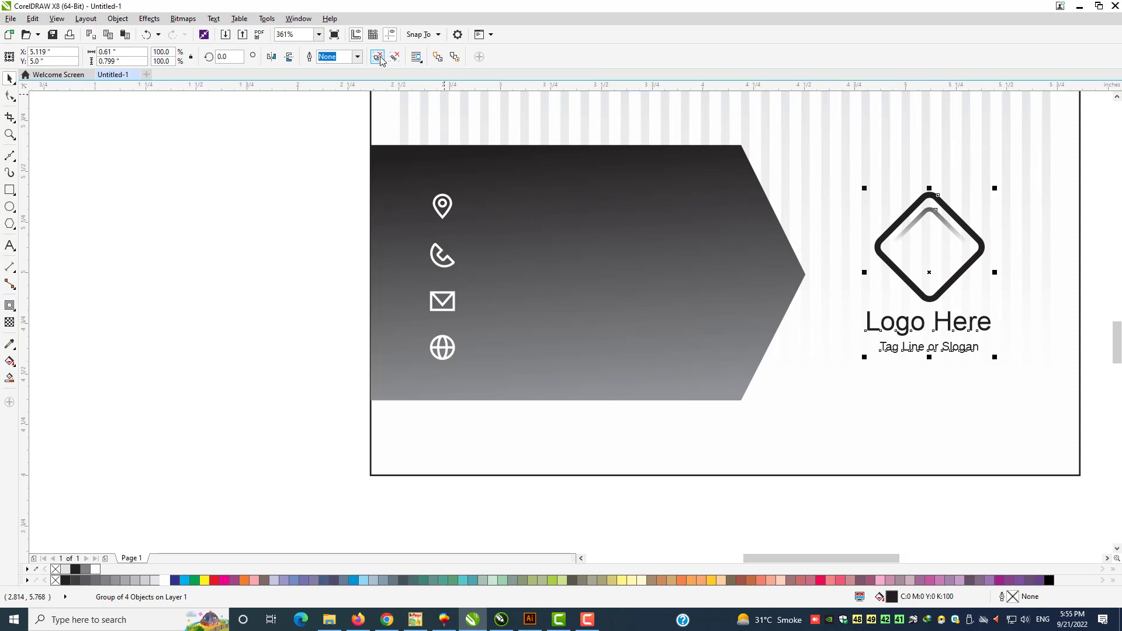
{"action": "left_click", "coordinate": [953, 338]}
{"action": "left_click_drag", "start_coordinate": [931, 354], "coordinate": [514, 210]}
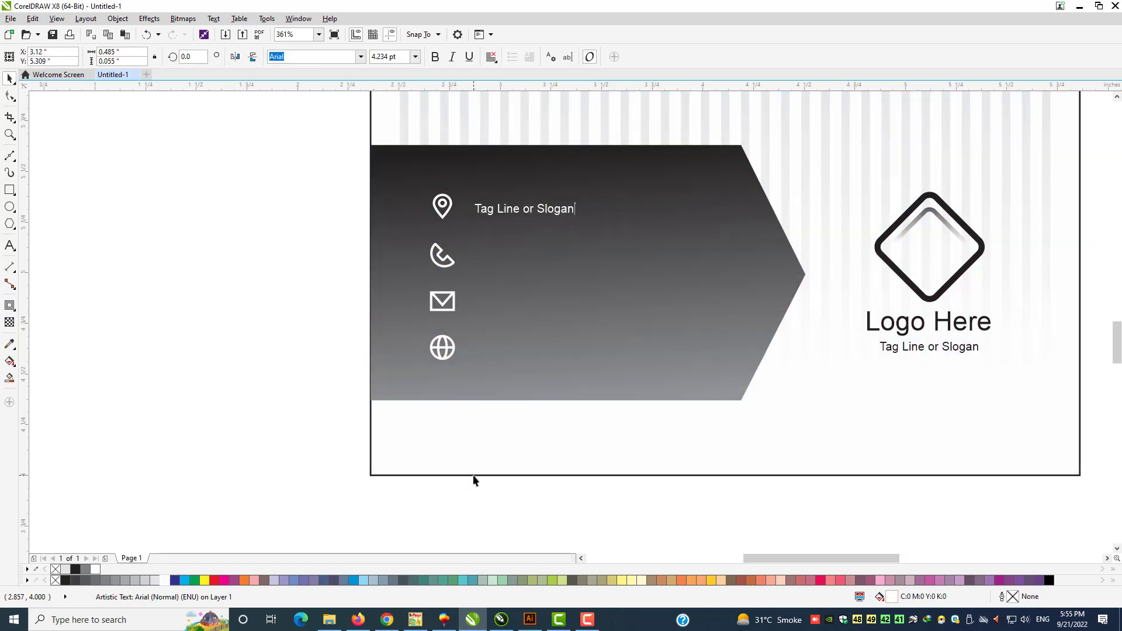
- Replace the copied tag line with a placeholder street address, enlarge it to about 0.88 inches wide and center it vertically on the location pin
{"action": "key", "text": "F8"}
{"action": "key", "text": "ctrl+a"}
{"action": "type", "text": "12"}
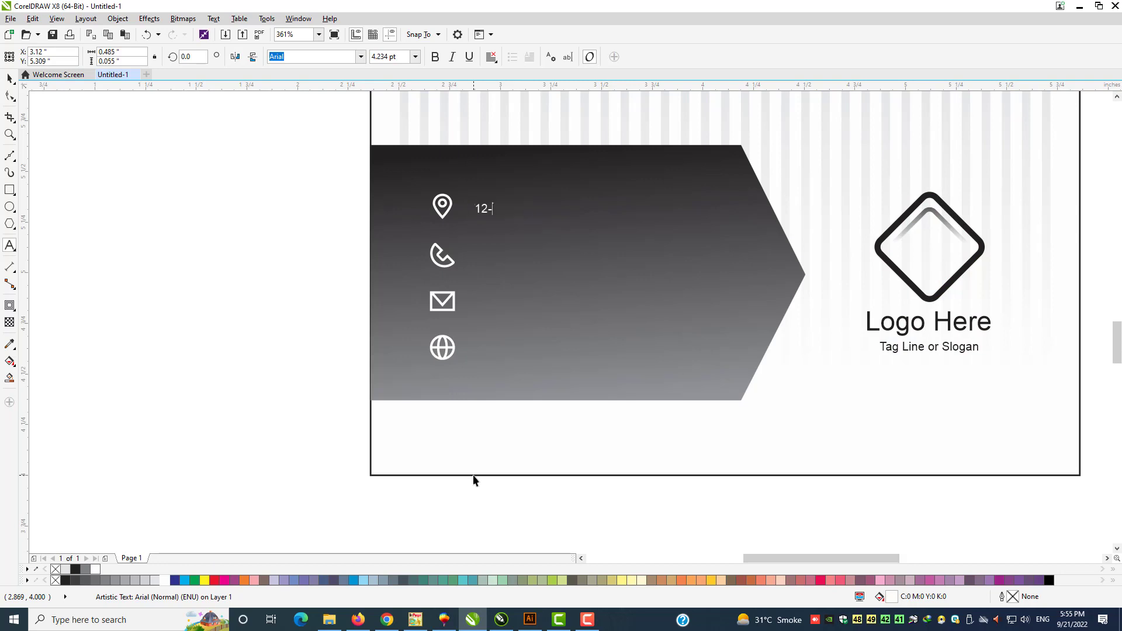
{"action": "key", "text": "Escape"}
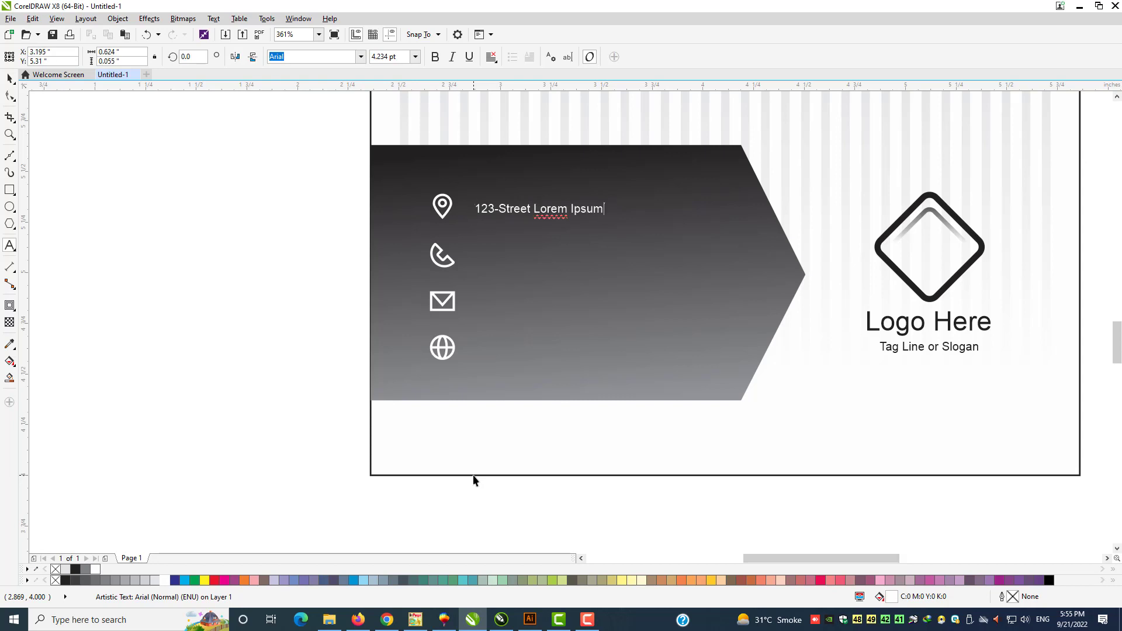
{"action": "key", "text": "ctrl+space"}
{"action": "left_click_drag", "start_coordinate": [605, 202], "coordinate": [649, 186]}
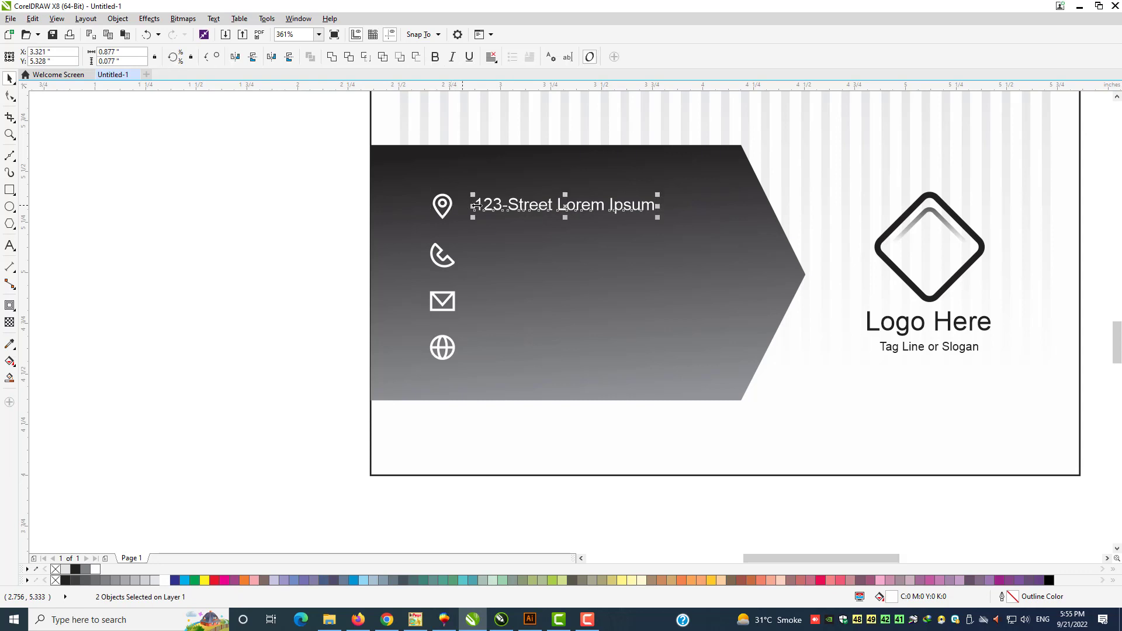
- Duplicate the address line beside the phone icon and replace its text with a placeholder phone number
{"action": "left_click_drag", "start_coordinate": [524, 205], "coordinate": [520, 261]}
{"action": "right_click", "coordinate": [521, 254]}
{"action": "key", "text": "F8"}
{"action": "key", "text": "ctrl+a"}
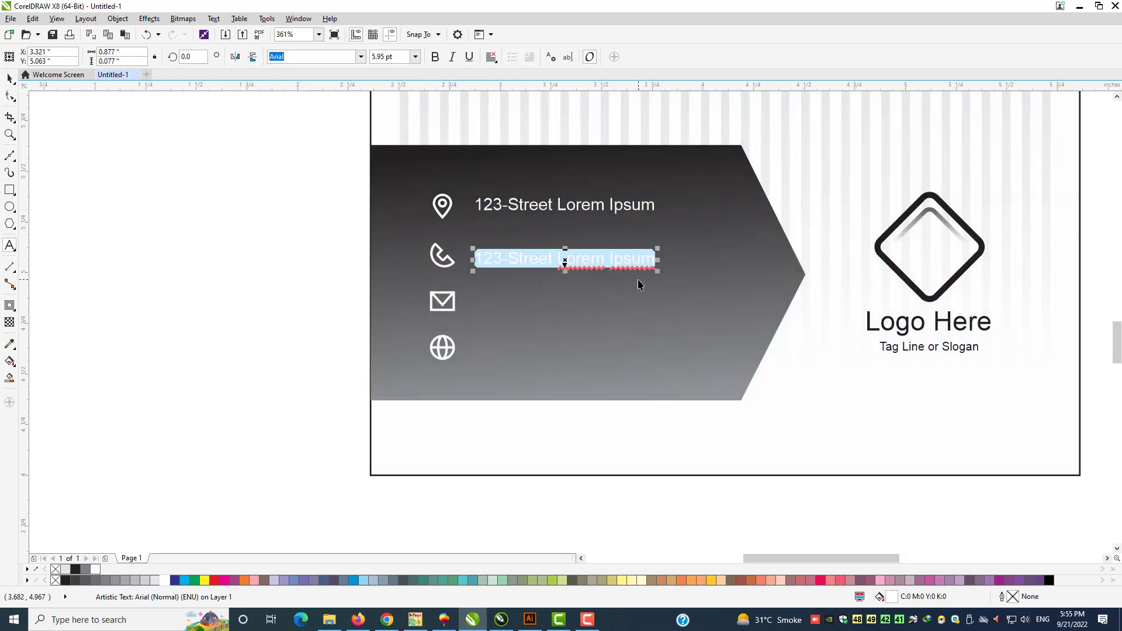
{"action": "type", "text": "00-123"}
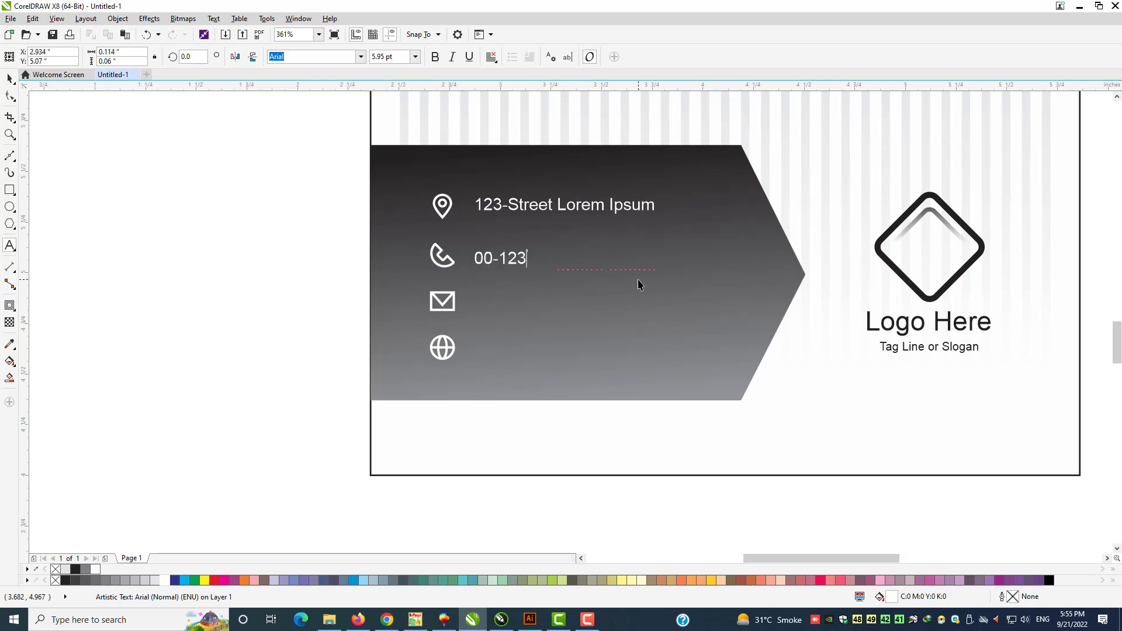
{"action": "type", "text": "-5xxxx"}
{"action": "key", "text": "BackSpace"}
{"action": "type", "text": "91xx"}
{"action": "key", "text": "ctrl+space"}
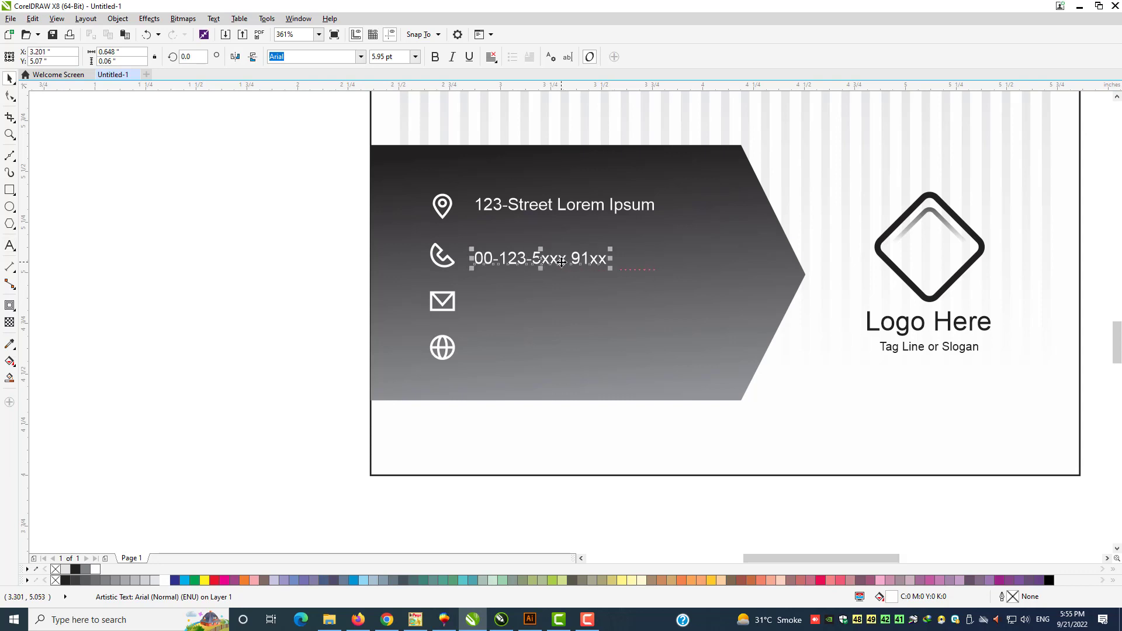
- Duplicate the phone line beside the envelope icon, center it vertically on the icon and change its text to "your Email Address"
{"action": "left_click_drag", "start_coordinate": [561, 260], "coordinate": [453, 312]}
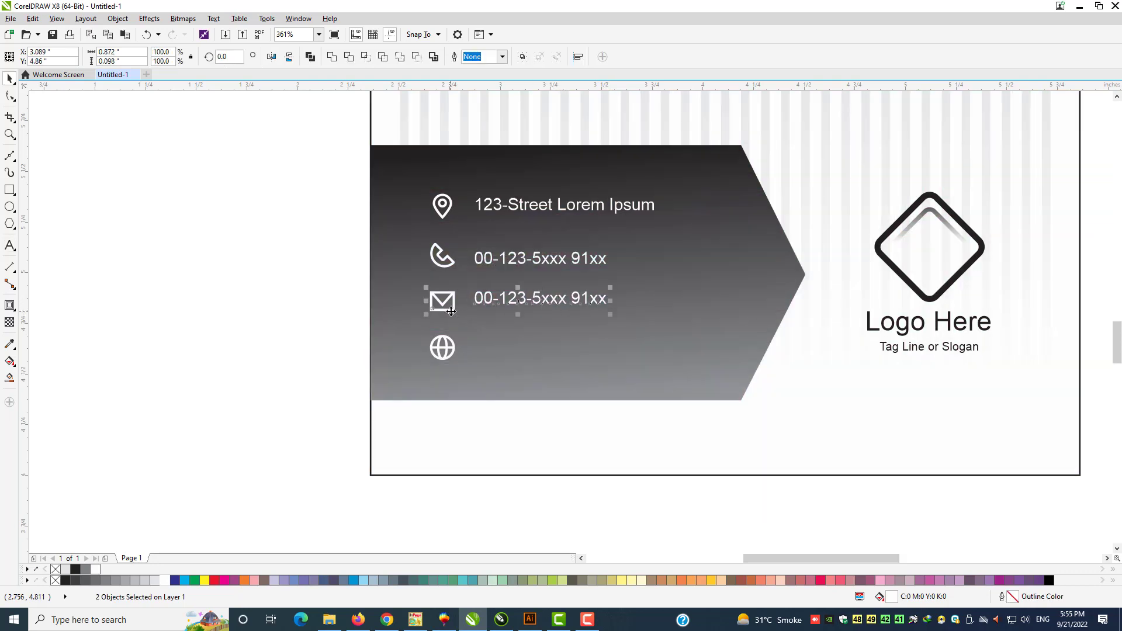
{"action": "key", "text": "ctrl+space"}
{"action": "key", "text": "ctrl+a"}
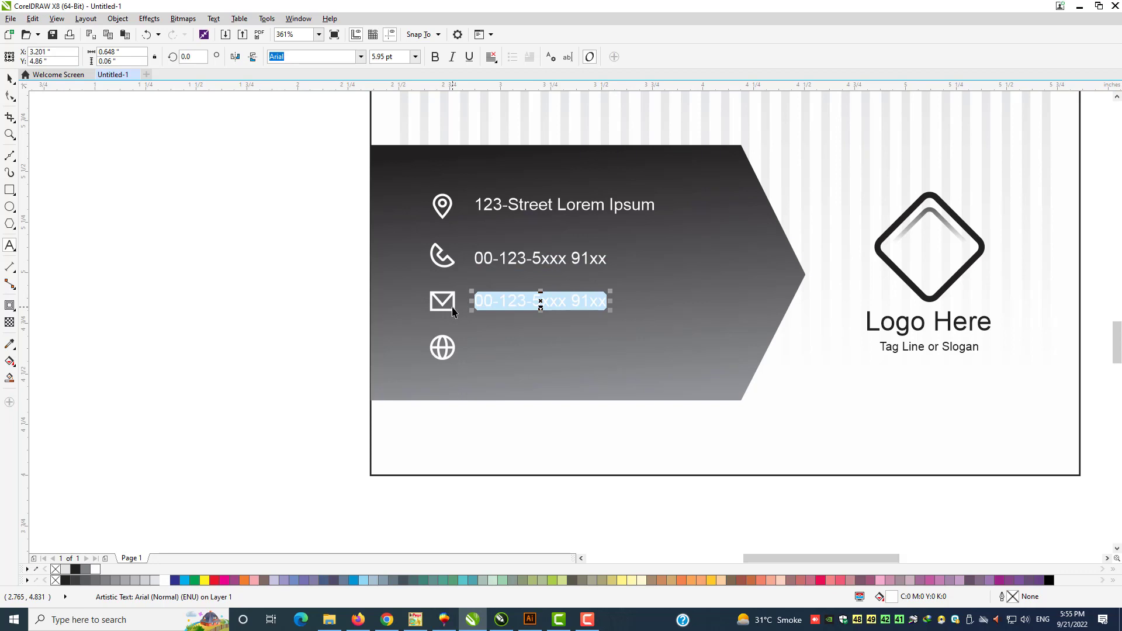
{"action": "type", "text": "your Email"}
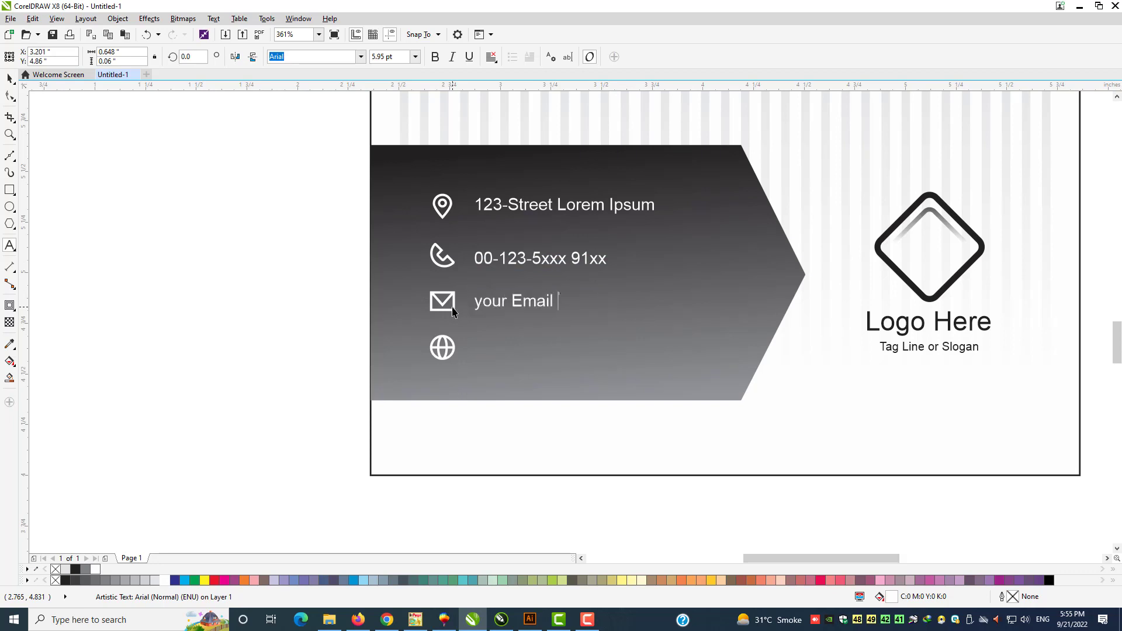
{"action": "type", "text": " Address"}
{"action": "key", "text": "ctrl+space"}
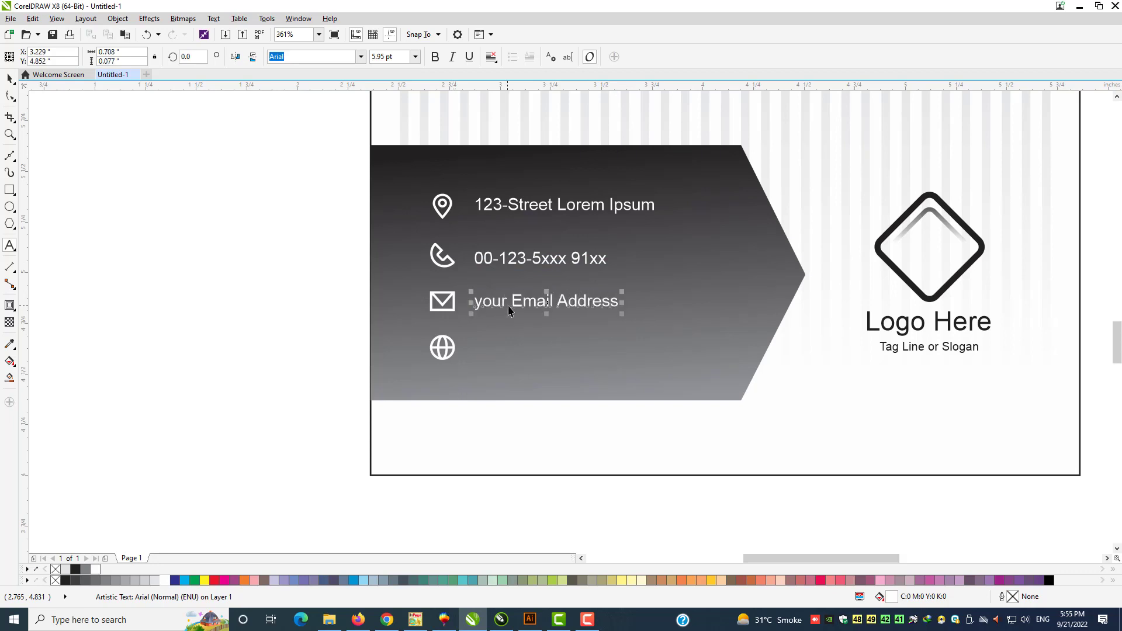
- Duplicate the email line beside the globe icon, center it vertically on the icon and change its text to "website address here"
{"action": "left_click_drag", "start_coordinate": [453, 312], "coordinate": [453, 355]}
{"action": "left_click", "coordinate": [448, 346], "text": "shift"}
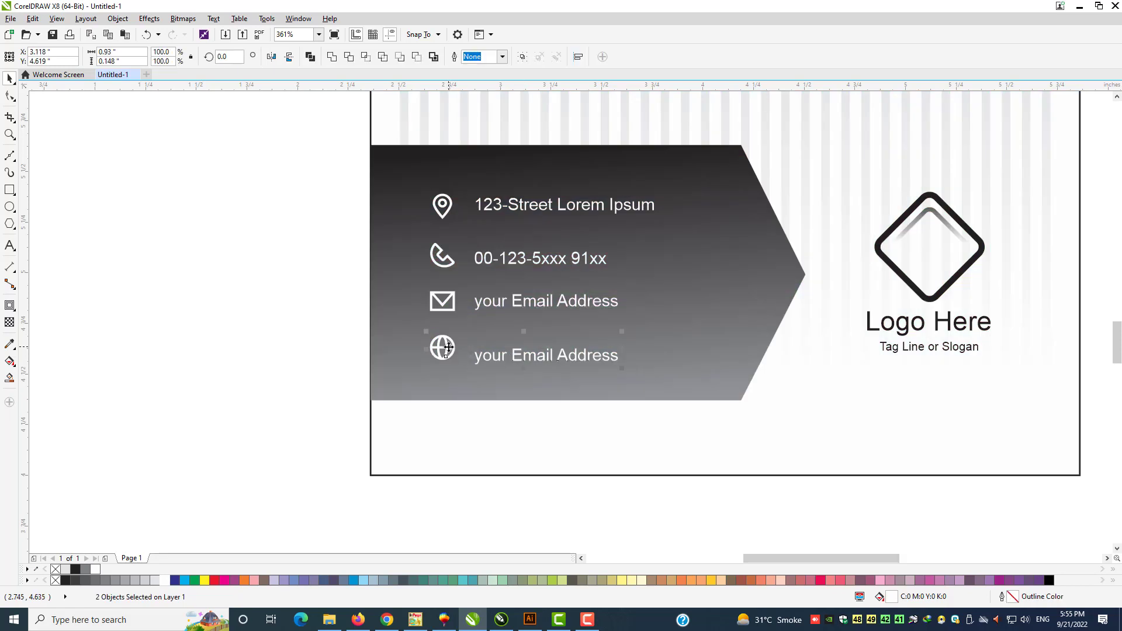
{"action": "key", "text": "e"}
{"action": "left_click", "coordinate": [448, 346], "text": "shift"}
{"action": "key", "text": "F8"}
{"action": "key", "text": "ctrl+a"}
{"action": "type", "text": "w"}
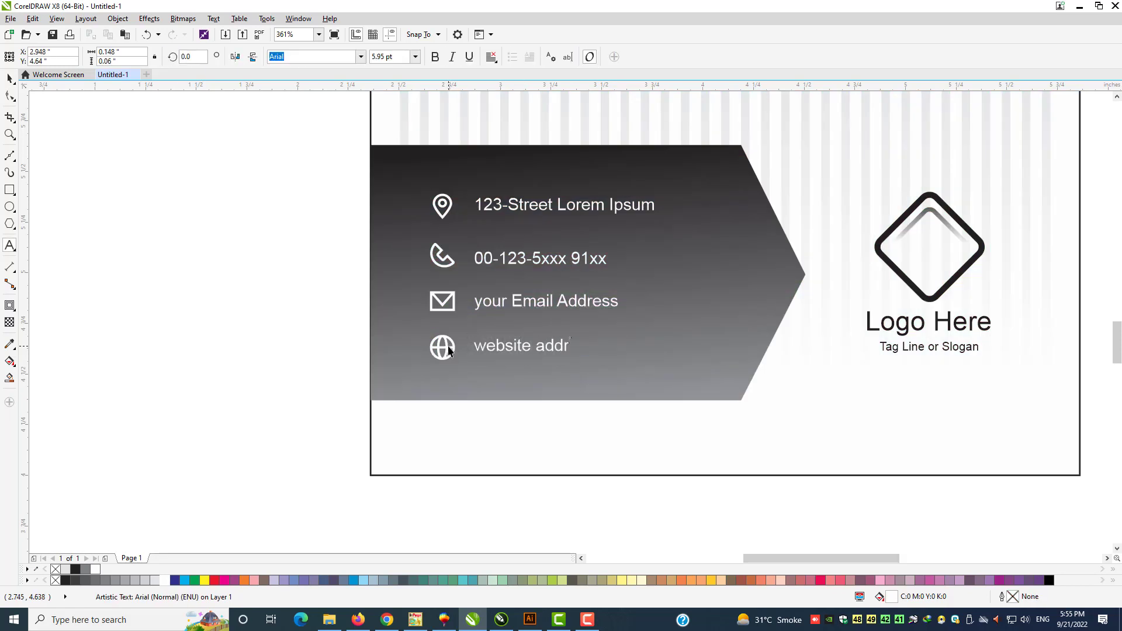
{"action": "key", "text": "ctrl+space"}
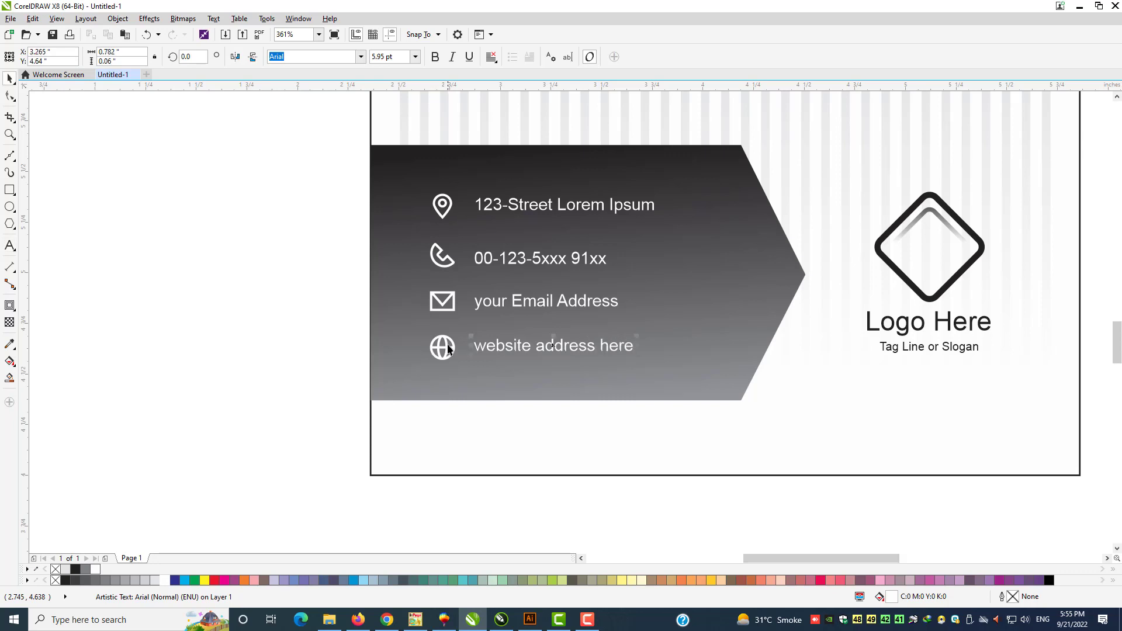
- Fit both card sides in view to check the overall design
{"action": "left_click", "coordinate": [621, 441]}
{"action": "scroll", "coordinate": [631, 377], "scroll_direction": "down", "scroll_amount": 2}
{"action": "left_click", "coordinate": [792, 192], "text": "shift"}
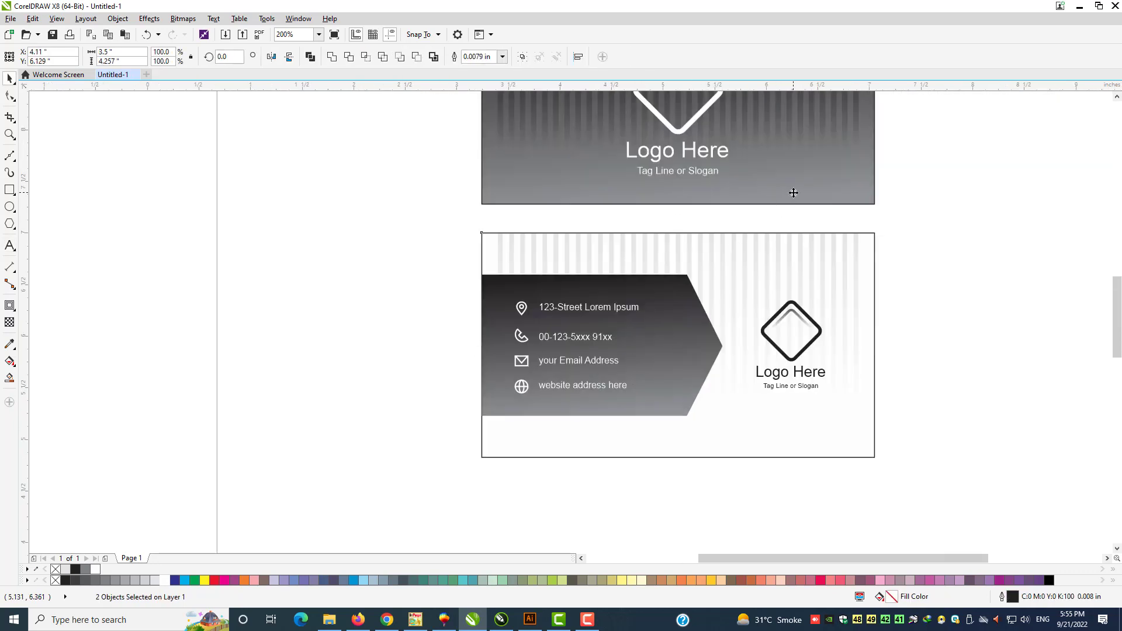
{"action": "key", "text": "shift+F2"}
{"action": "left_click", "coordinate": [862, 230]}
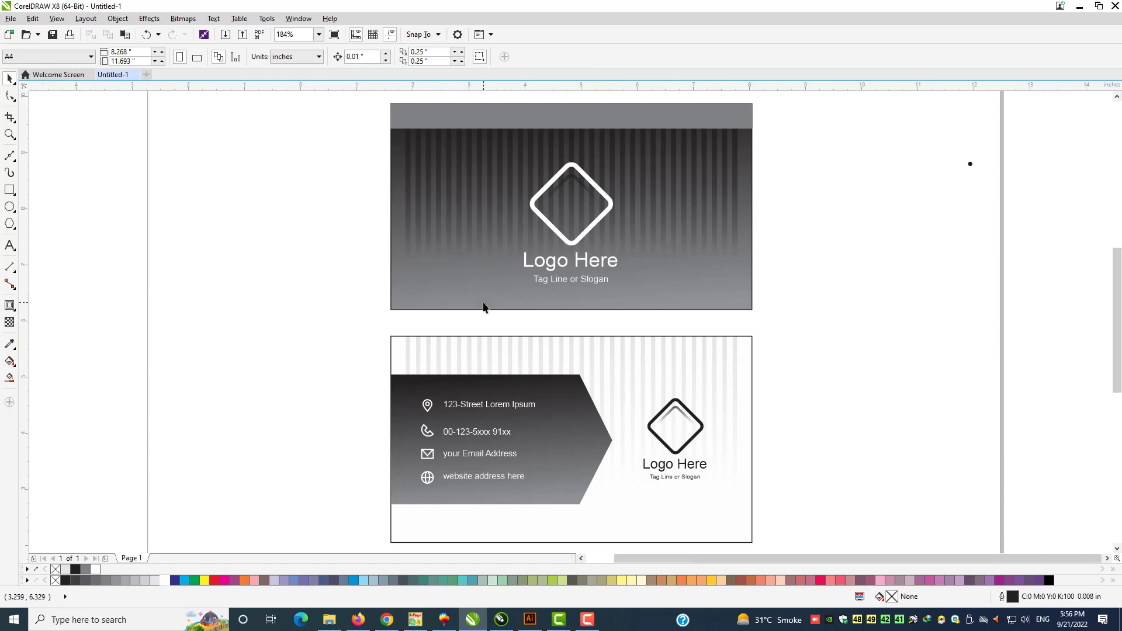
- Add the two-line text "DESIGN COMPLETE" and "THANKS FOR WATCHING" in 24 pt Arial above the dark card side
{"action": "scroll", "coordinate": [463, 284], "scroll_direction": "down", "scroll_amount": 3}
{"action": "left_click_drag", "start_coordinate": [377, 252], "coordinate": [708, 110]}
{"action": "left_click", "coordinate": [12, 249]}
{"action": "left_click", "coordinate": [325, 238]}
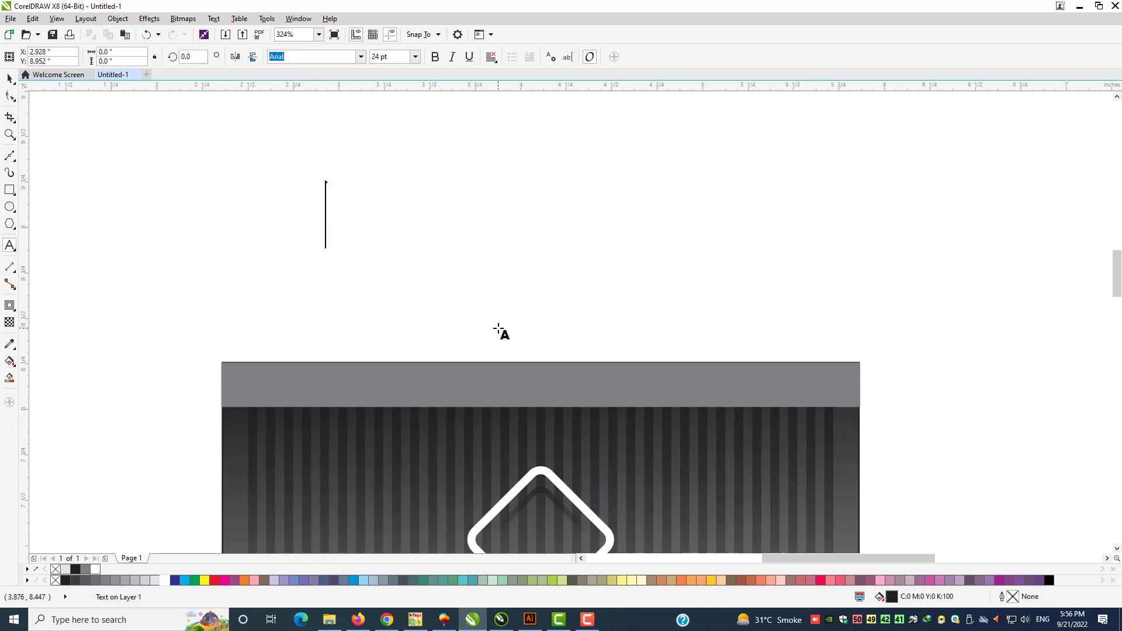
{"action": "type", "text": "DESIGN COMPE"}
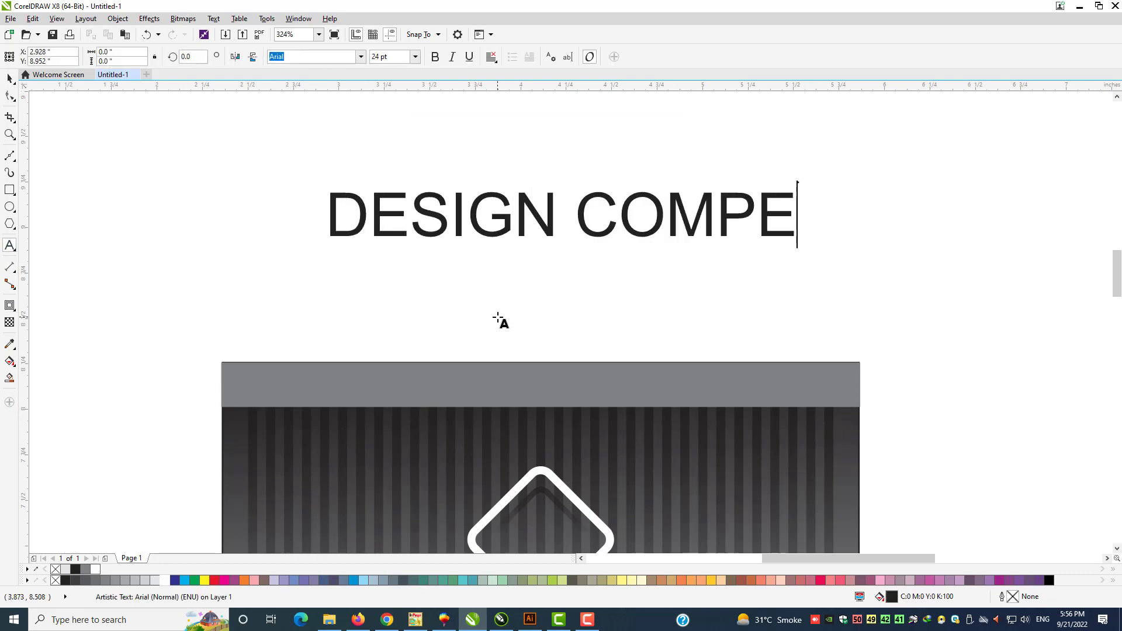
{"action": "key", "text": "BackSpace"}
{"action": "type", "text": "LETE"}
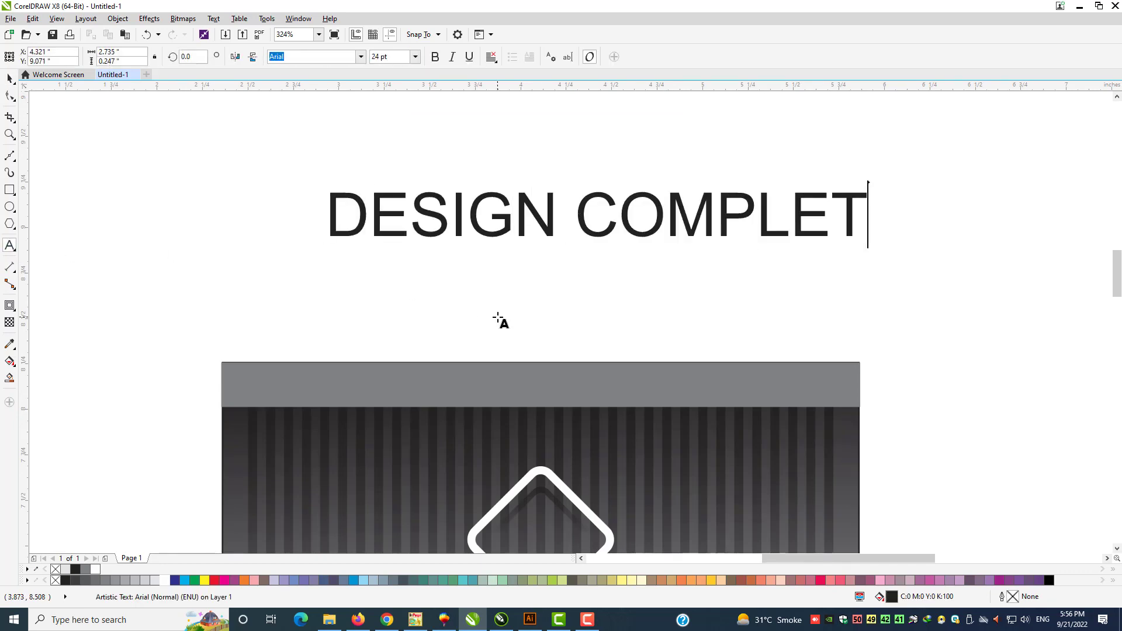
{"action": "key", "text": "Return"}
{"action": "type", "text": "THANKS"}
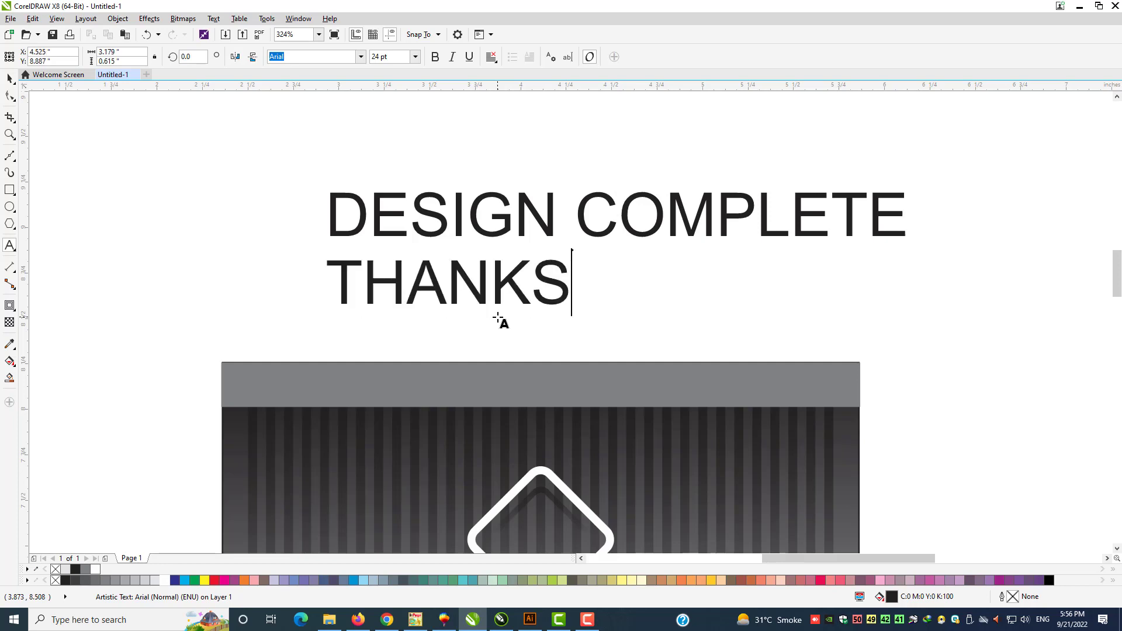
{"action": "type", "text": " FOR WATCHING"}
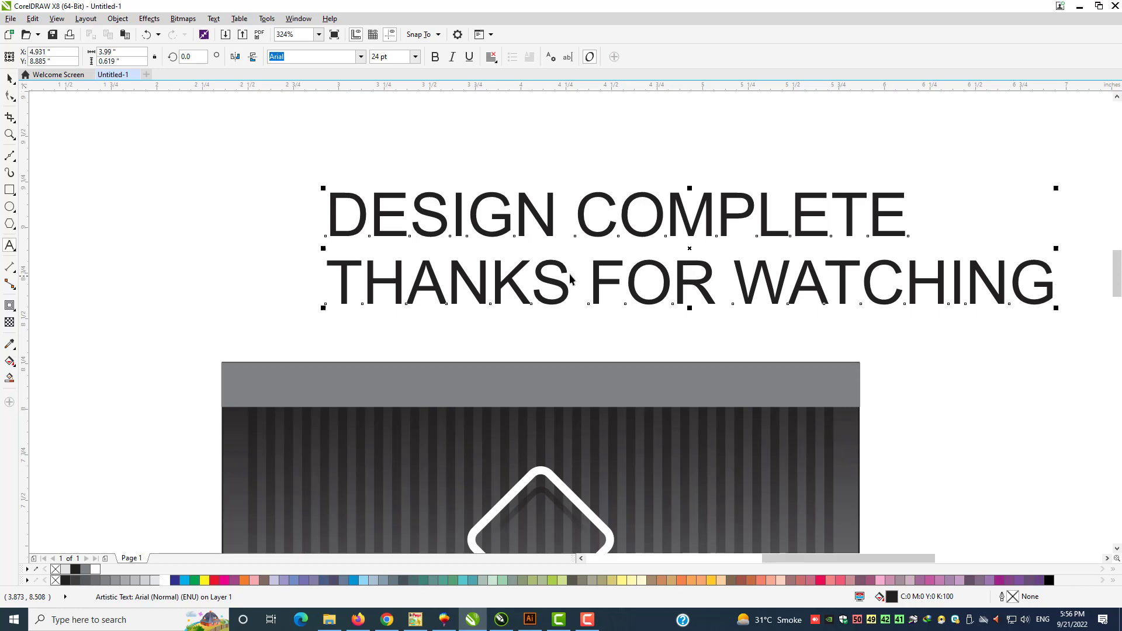
- Move the two-line closing text up and to the left, farther above the dark card, and deselect it
{"action": "key", "text": "ctrl+space"}
{"action": "left_click_drag", "start_coordinate": [596, 285], "coordinate": [478, 214]}
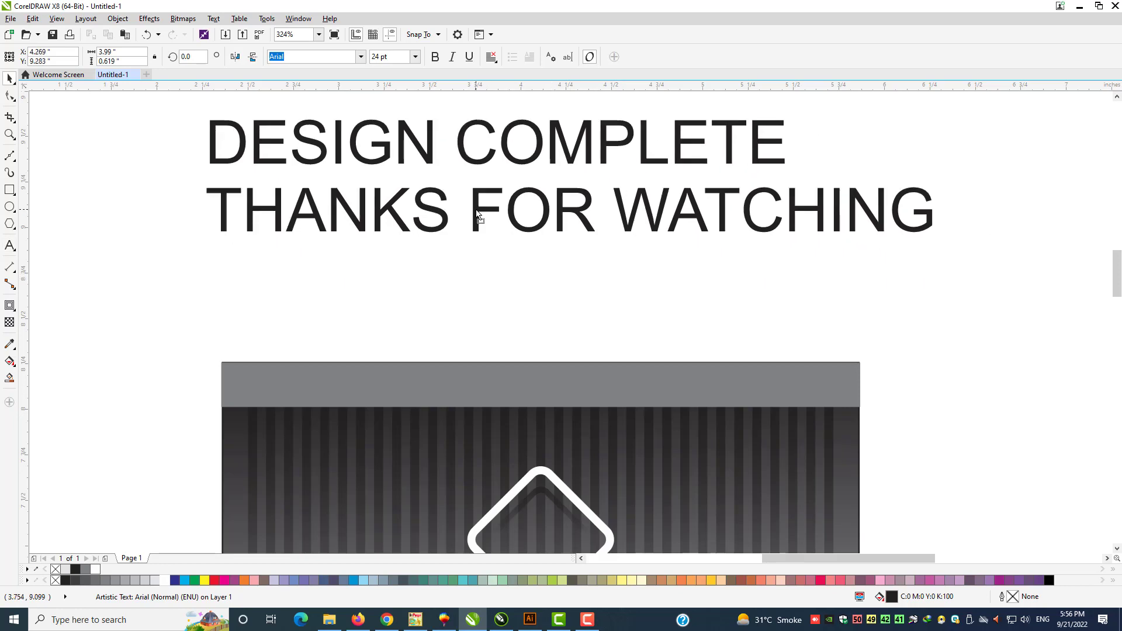
{"action": "left_click", "coordinate": [369, 270]}
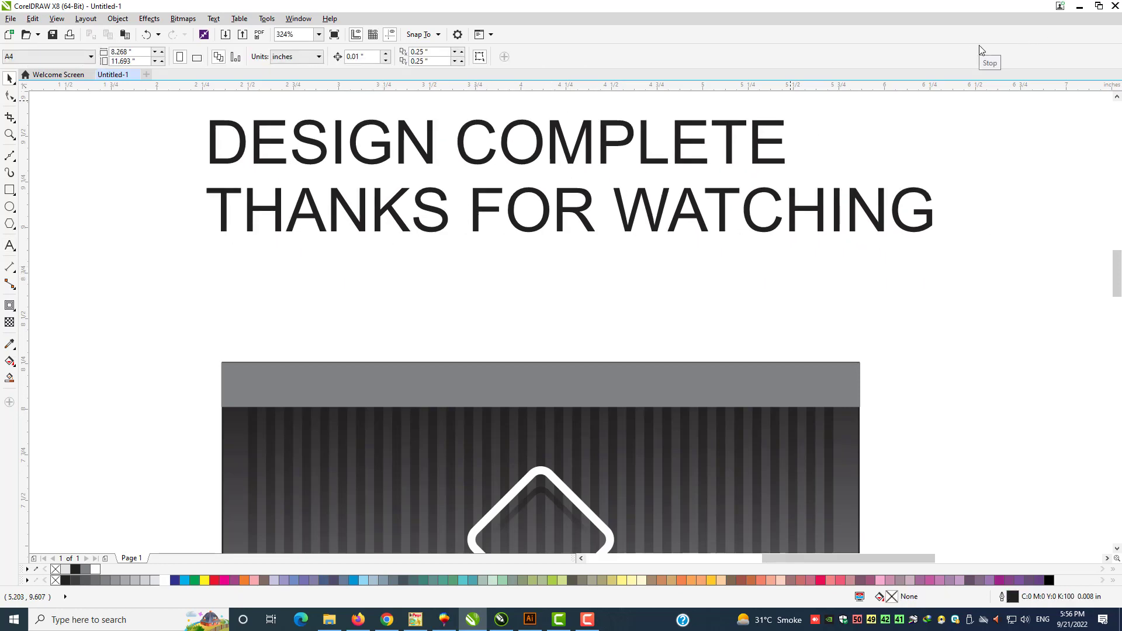
- Lower the system speaker volume to 12
{"action": "left_click", "coordinate": [1025, 620]}
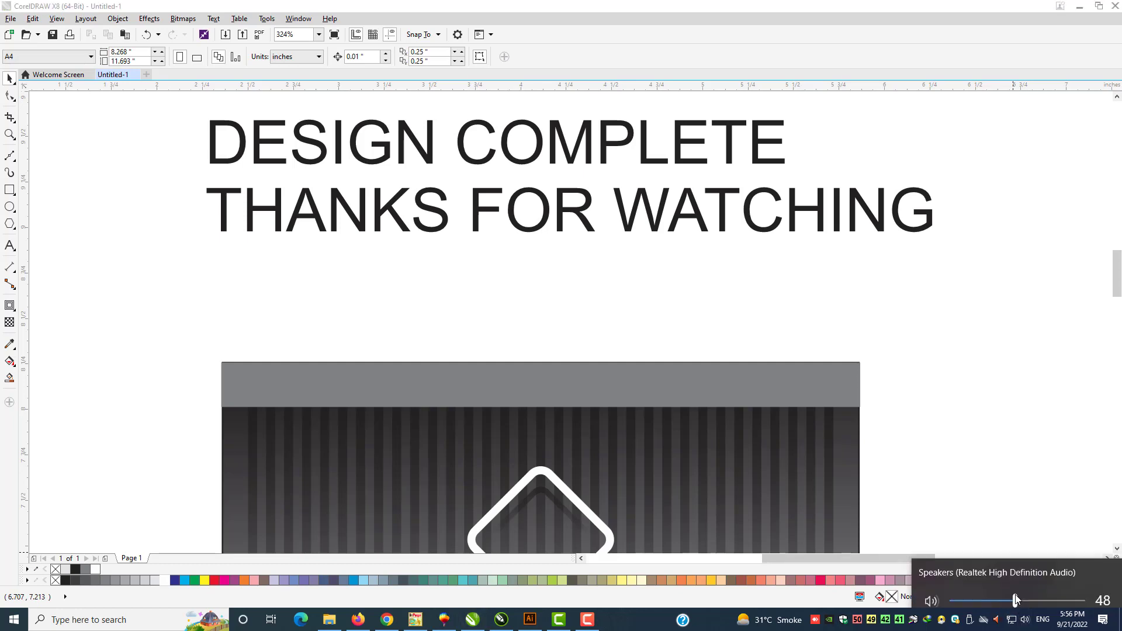
{"action": "left_click_drag", "start_coordinate": [1017, 600], "coordinate": [982, 595]}
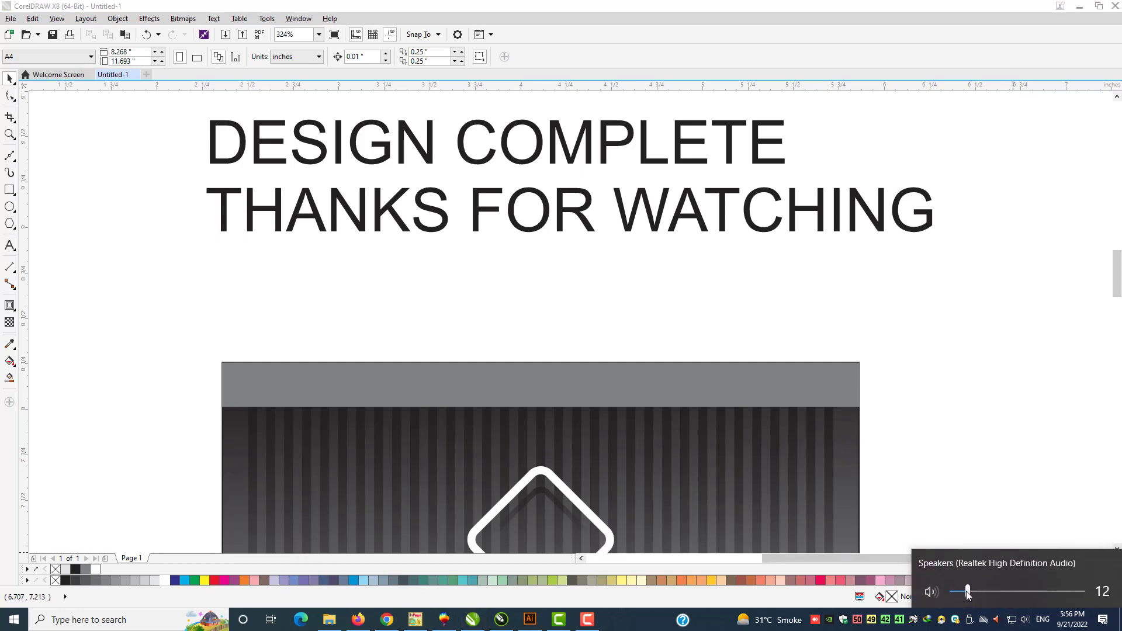